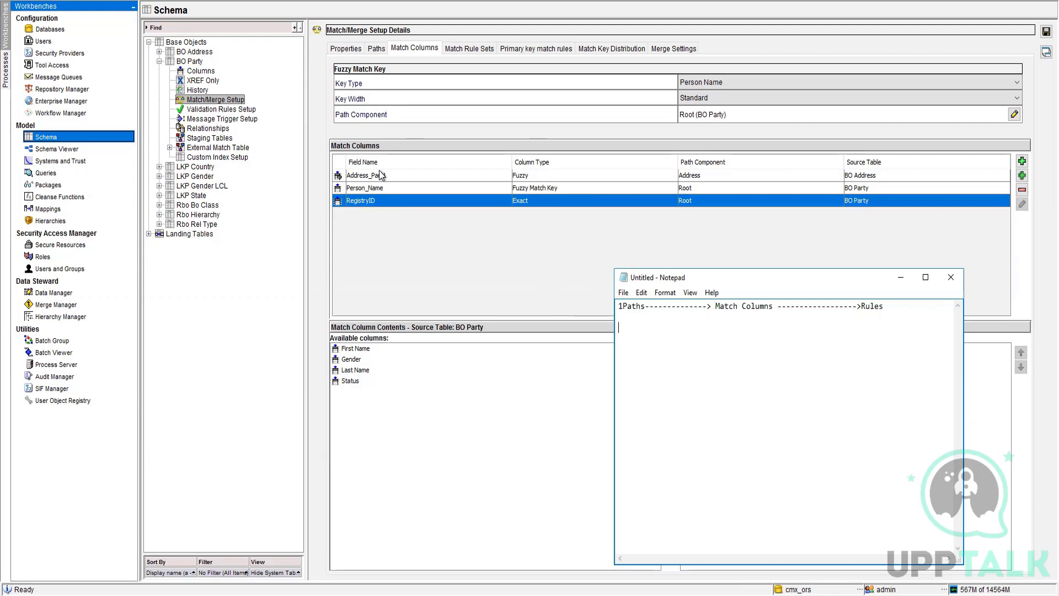
Open BO Party's match rule sets, and in Notepad write "Batch Job:" with "Match--- Select" indented beneath it.
click(461, 46)
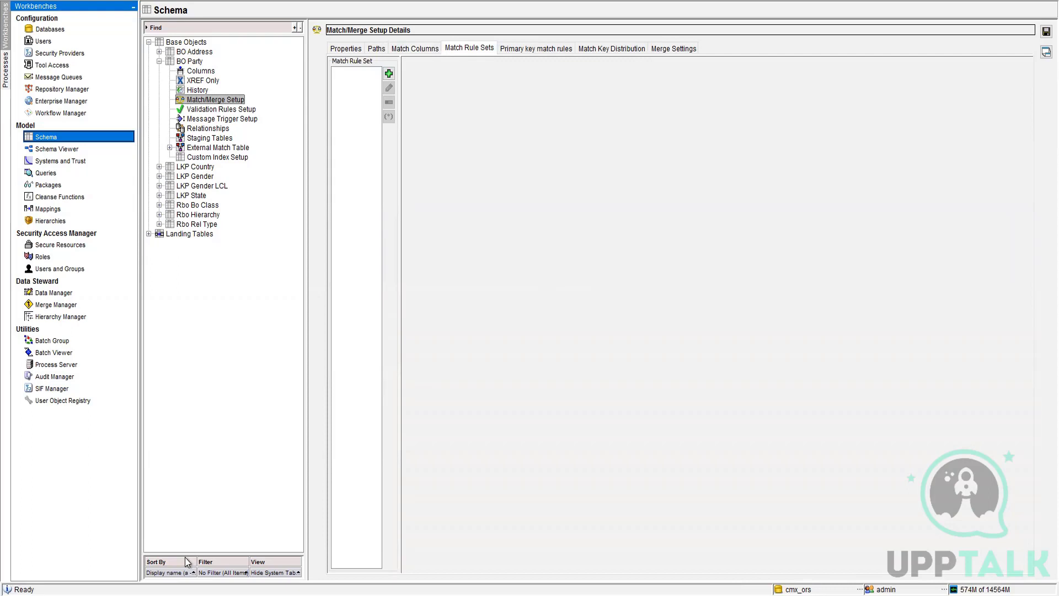
key(alt+Tab)
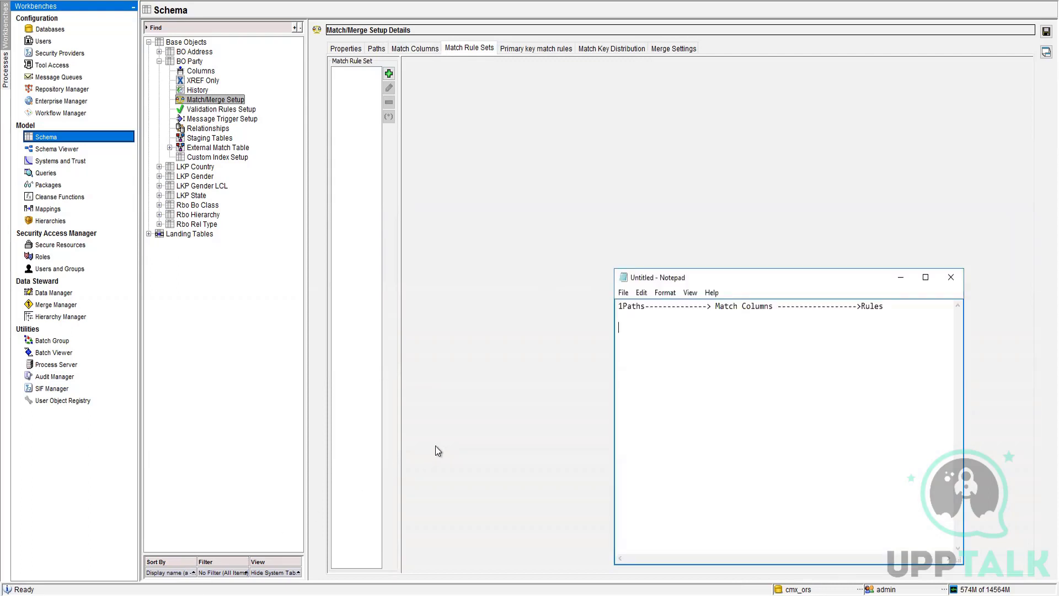
text(Bta)
key(BackSpace)
key(BackSpace)
text(atch Job:)
key(Return)
text(MT)
text(tch)
text(--- Sele)
key(BackSpace)
key(BackSpace)
text(lect)
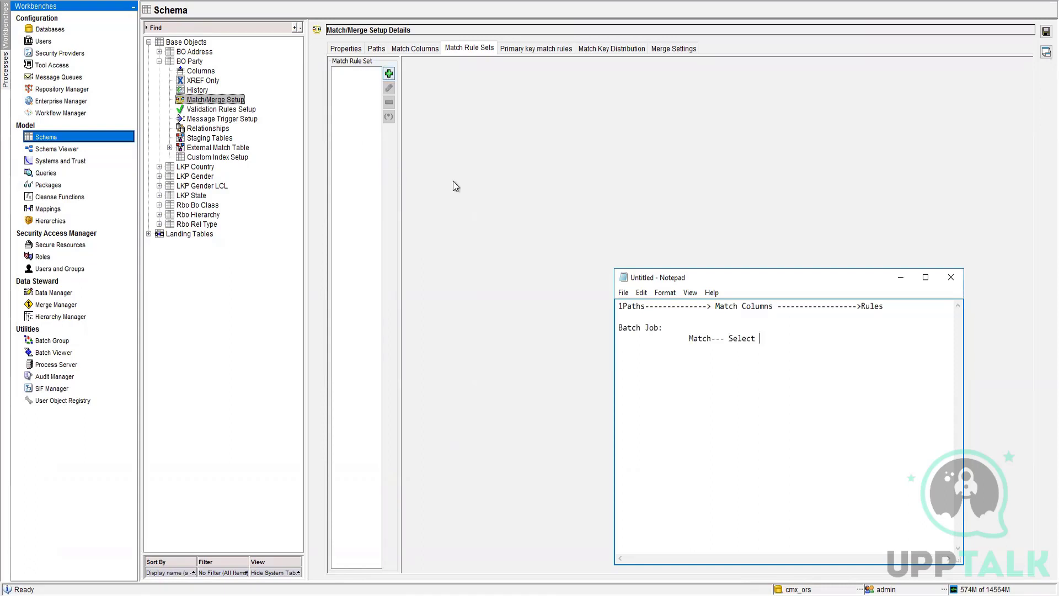
Add the indented entries "Filter", "Exact" and "Fuzzy" below the "Match--- Select" line.
key(Return)
key(Return)
text(Filter)
key(Tab)
text(Exact 	)
text(Fuzzy)
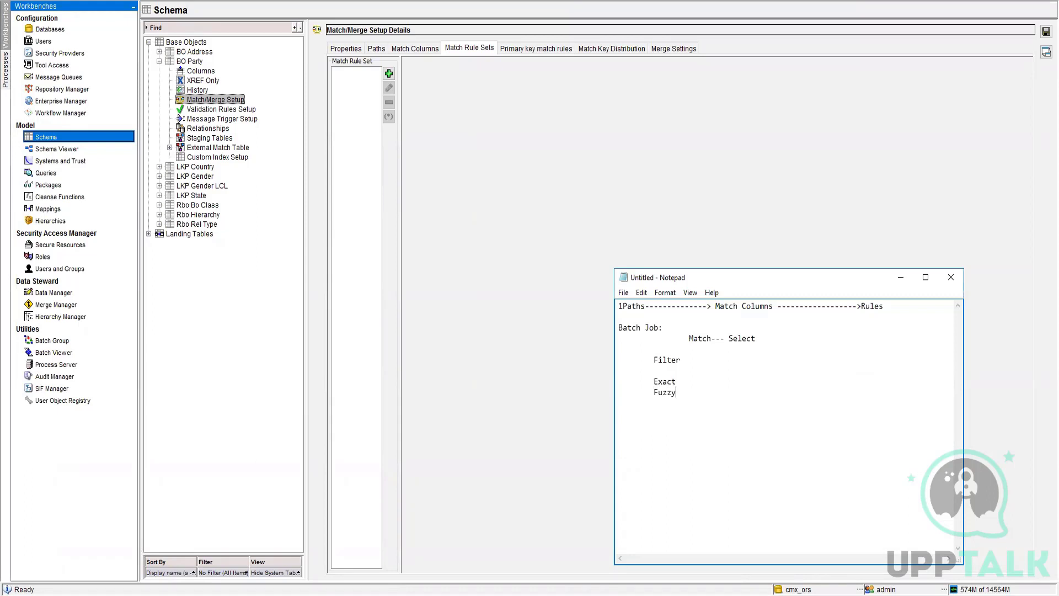
Extend the Exact entry with "------ Segment Matching, Whole Value(default)" and highlight "Segment Matching".
key(Up)
text(------ Segment Matching, Whol)
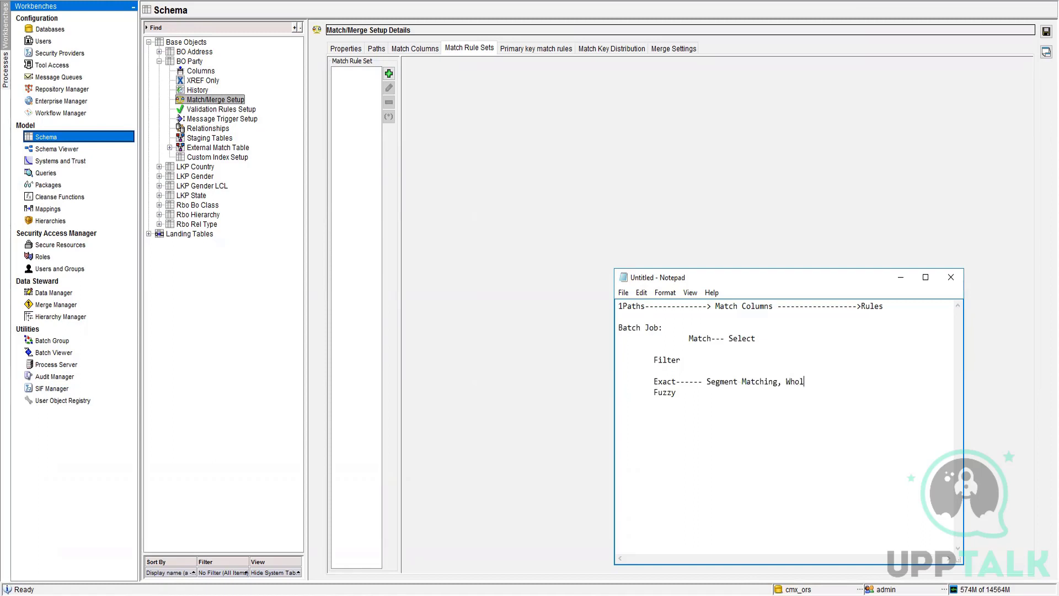
text(e Value(default))
click(710, 382)
drag(707, 381, 777, 381)
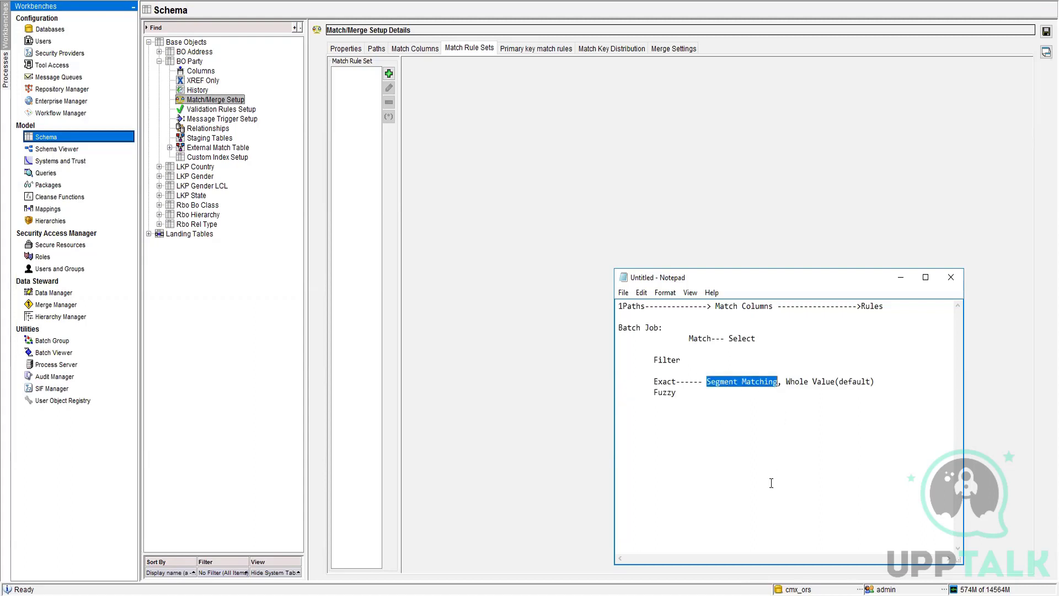
Write "3 Exact, Fuzzy, Segment Matching" below the Fuzzy entry and highlight the three matching types.
click(752, 425)
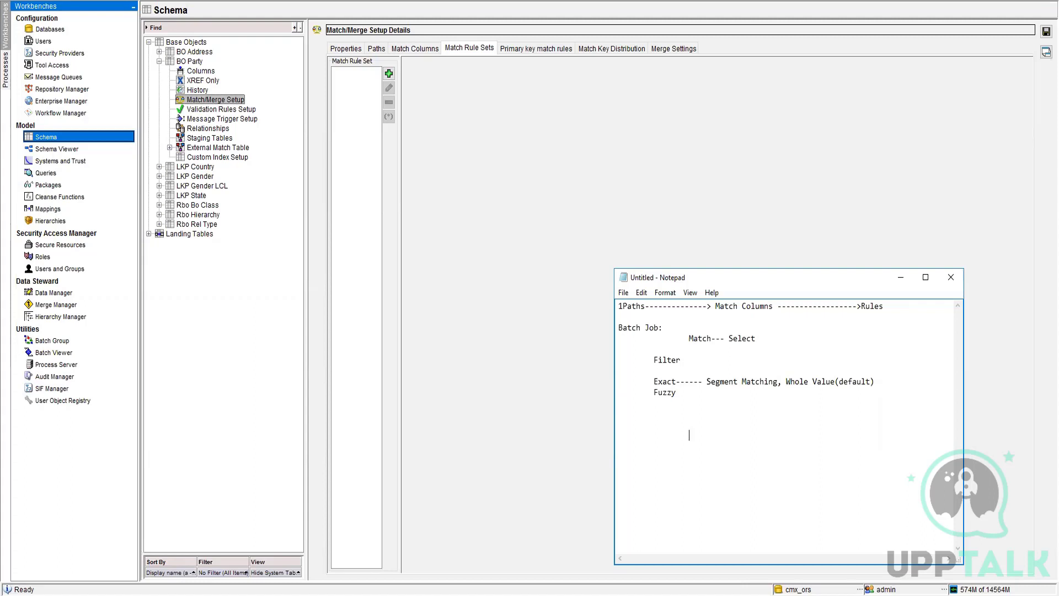
text(3)
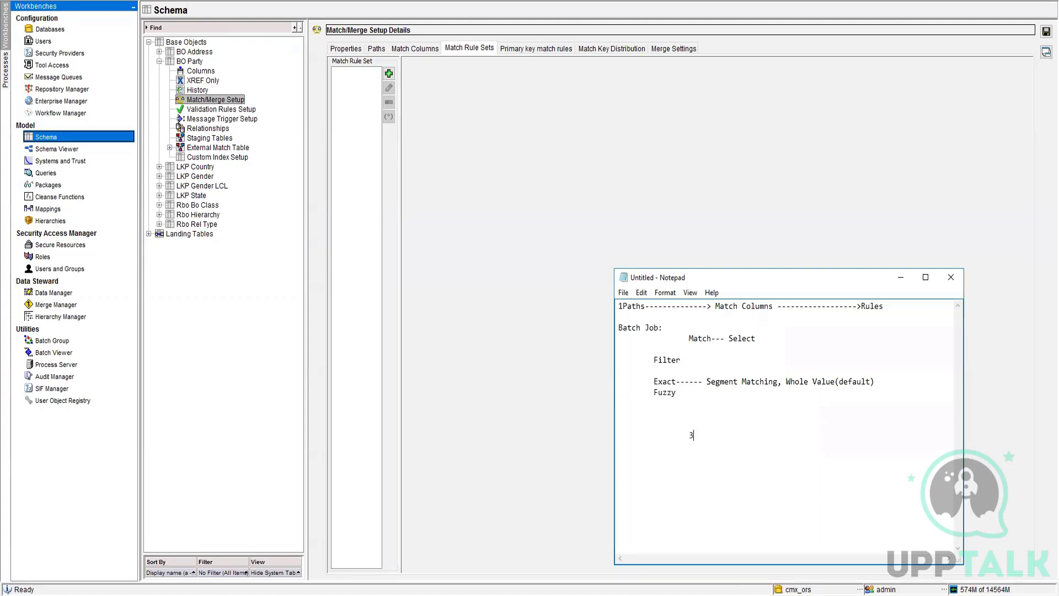
text( Exac)
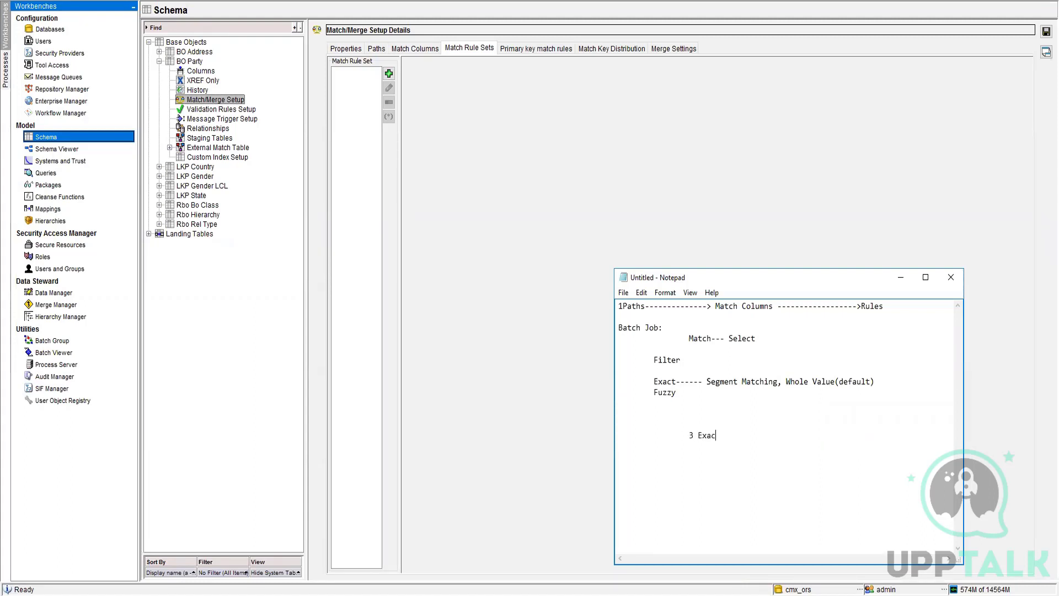
text(t, Fuzzy, Segment Matching)
drag(697, 437, 830, 436)
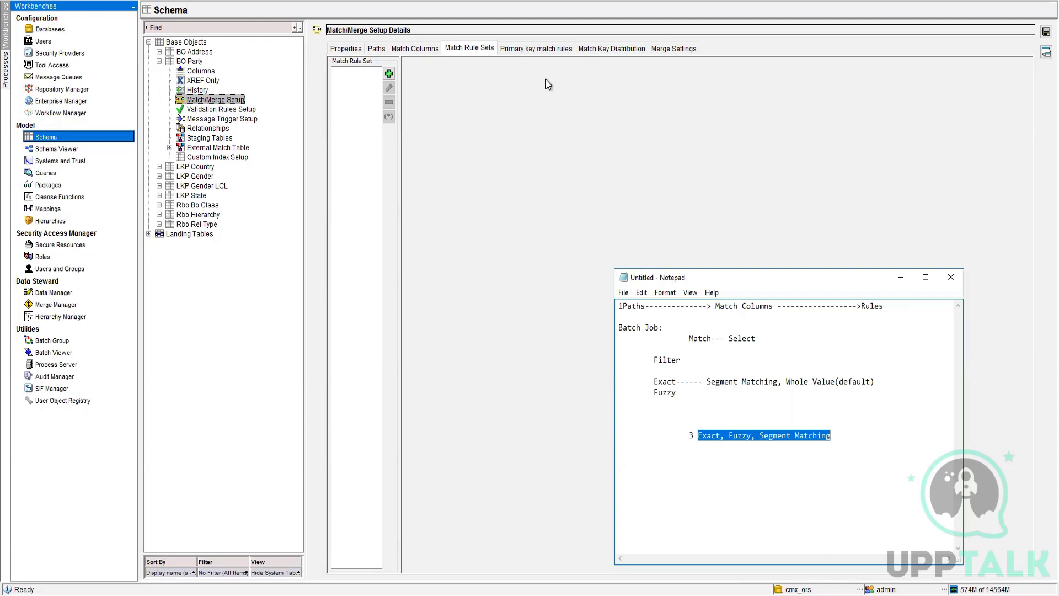
In the MDM Hub Console, add a match rule set named "duplicate" for BO Party.
click(389, 74)
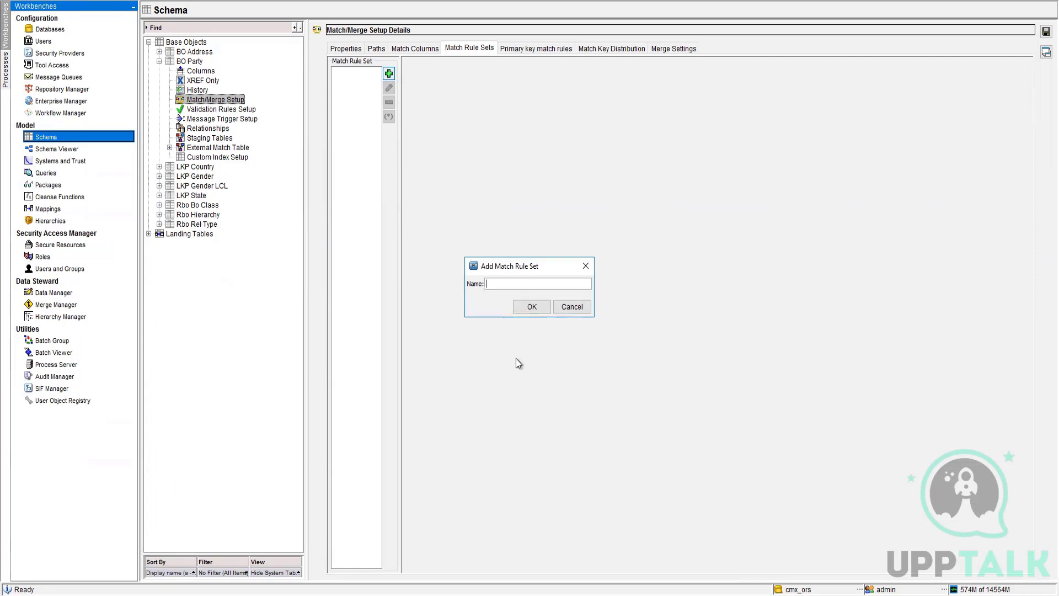
text(duplicate)
click(532, 307)
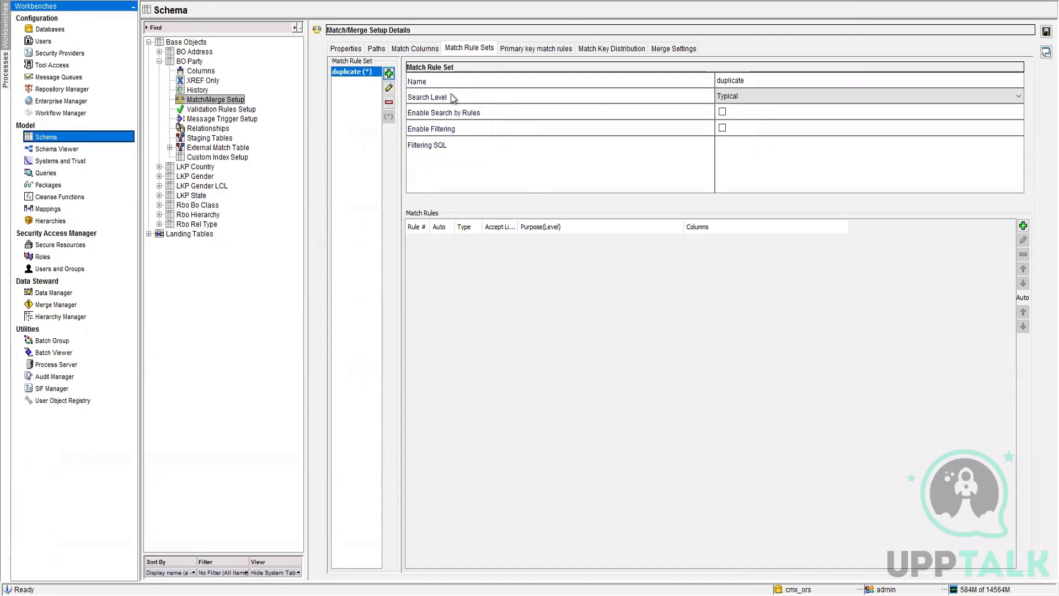
Review the BO Party match/merge properties and the search level options of the "duplicate" rule set.
click(344, 50)
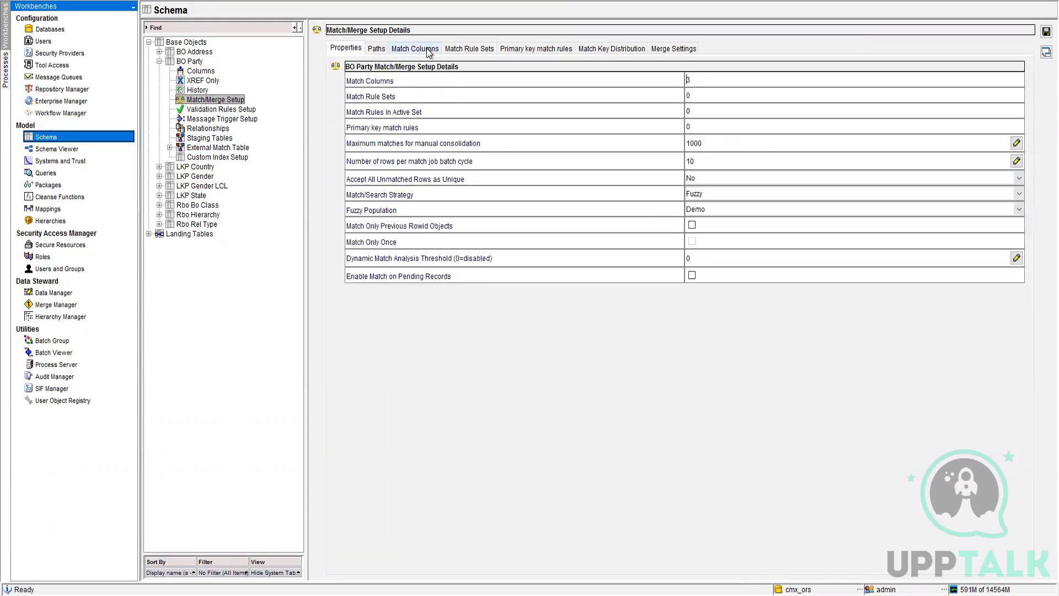
click(466, 50)
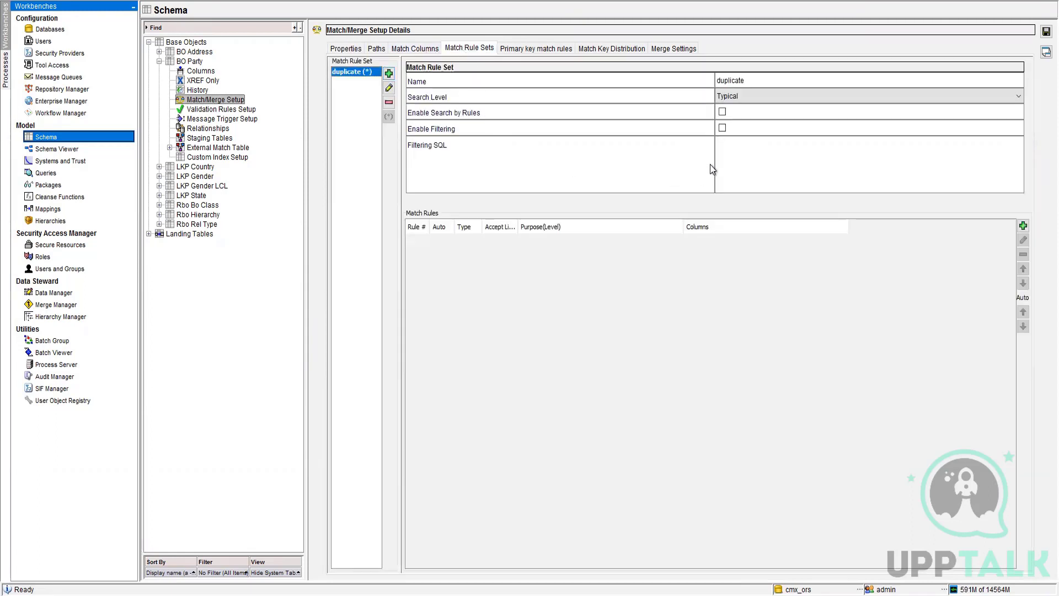
click(753, 99)
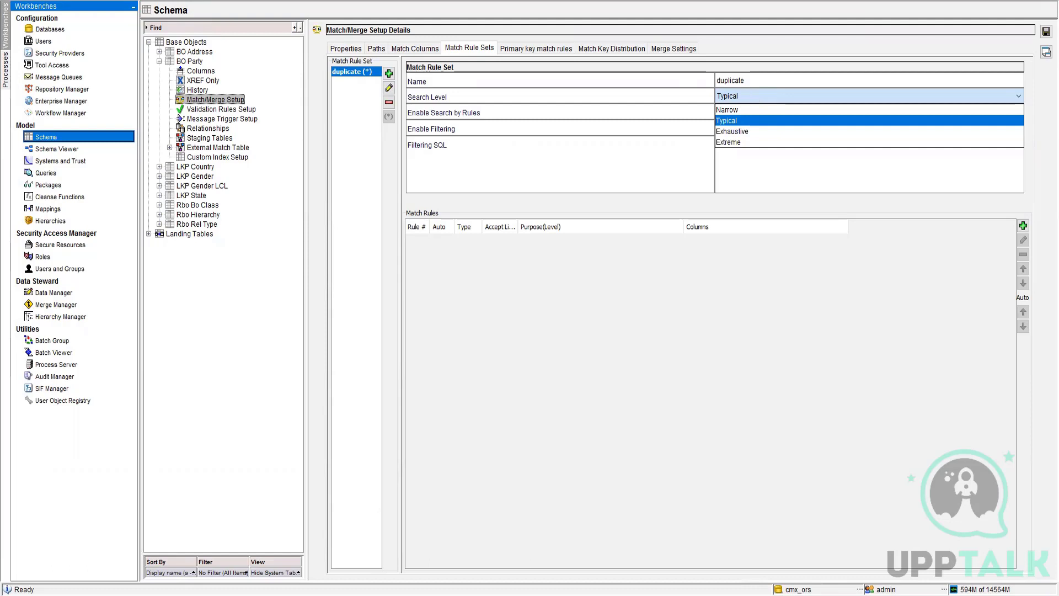
In Notepad, replace the line "3 Exact, Fuzzy, Segment Matching" with 100.
key(alt+Tab)
drag(848, 440, 655, 440)
key(BackSpace)
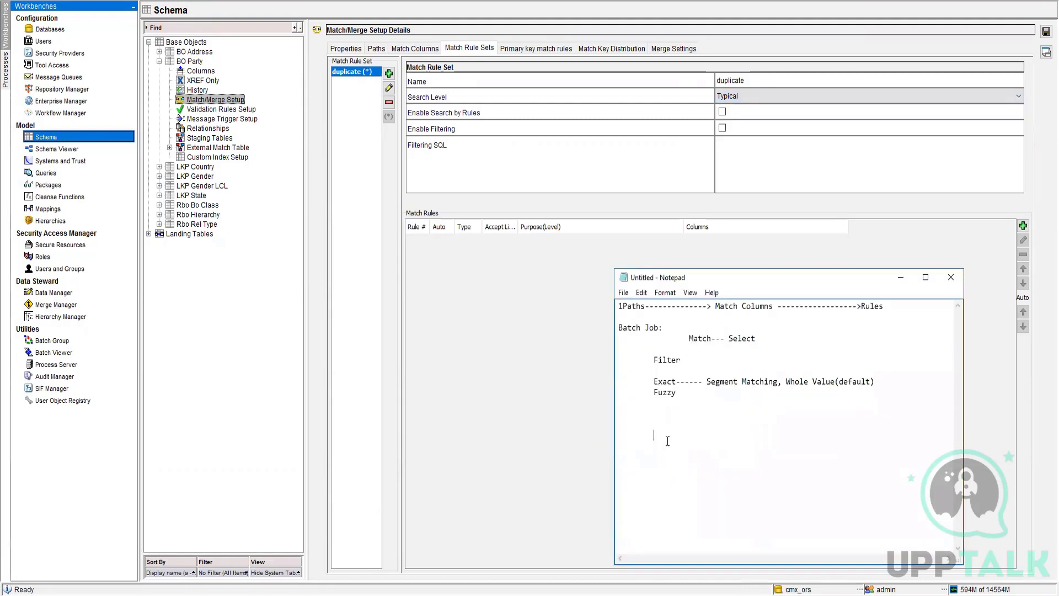
text(100)
key(Return)
key(Return)
List the value 10 on ten separate lines below the 100.
text(10)
key(Return)
text(10)
key(Return)
text(10)
key(Return)
text(10)
key(Return)
text(10)
key(Return)
text(10)
key(Return)
text(10)
key(Return)
text(10)
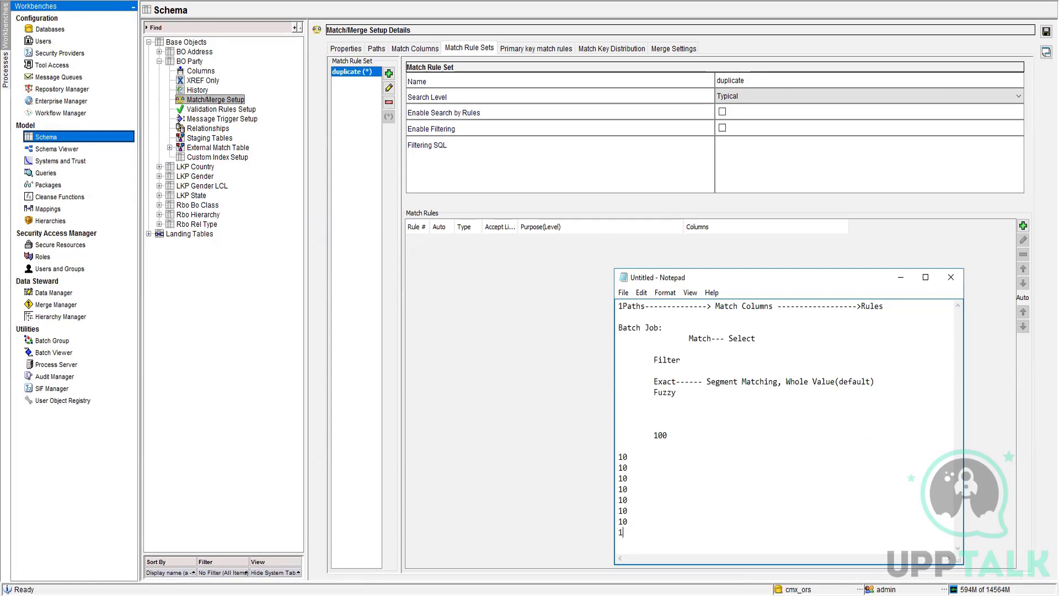
key(Up)
key(Up)
key(Up)
key(Up)
key(Up)
key(Down)
key(Down)
key(Down)
key(Down)
key(Down)
key(Down)
key(Down)
text(10)
key(Return)
text(10)
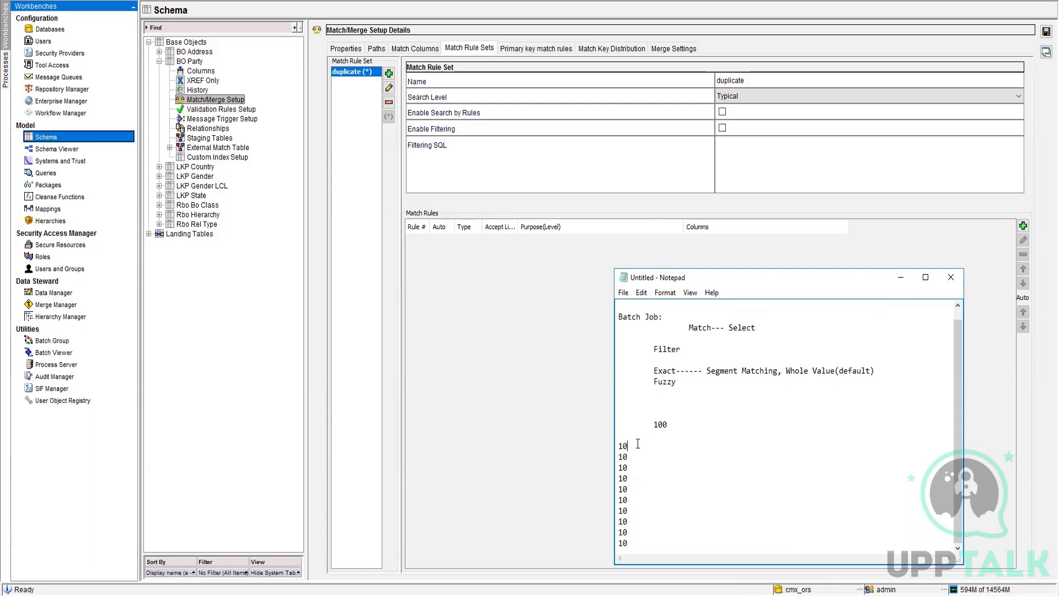
Examine the individual 10 entries in the notes alongside the rule set's search level options.
key(Tab)
double_click(627, 445)
click(652, 450)
double_click(622, 457)
click(652, 444)
click(771, 98)
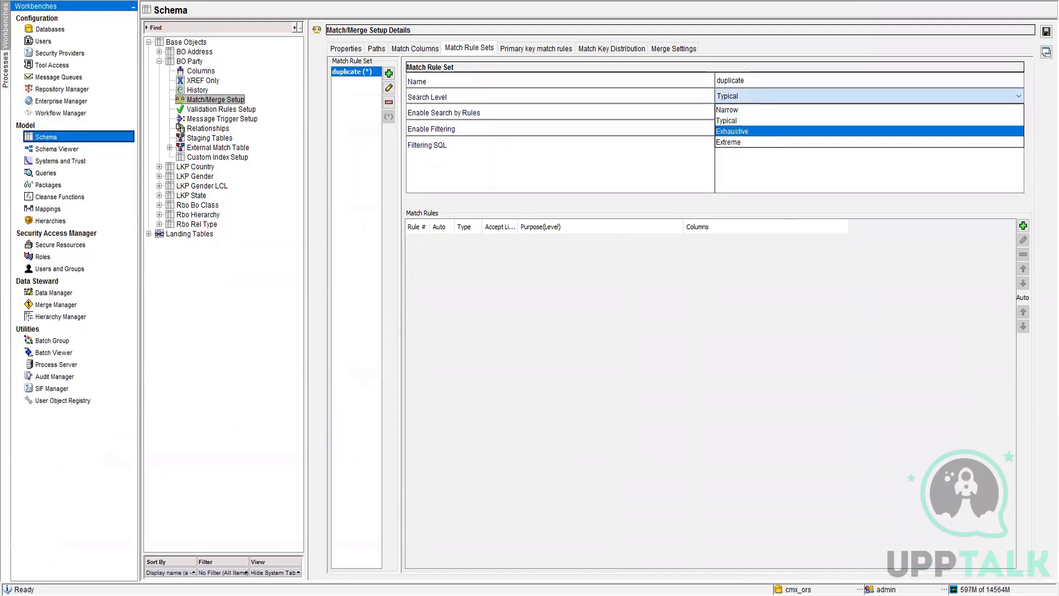
key(alt+Tab)
drag(620, 443, 617, 479)
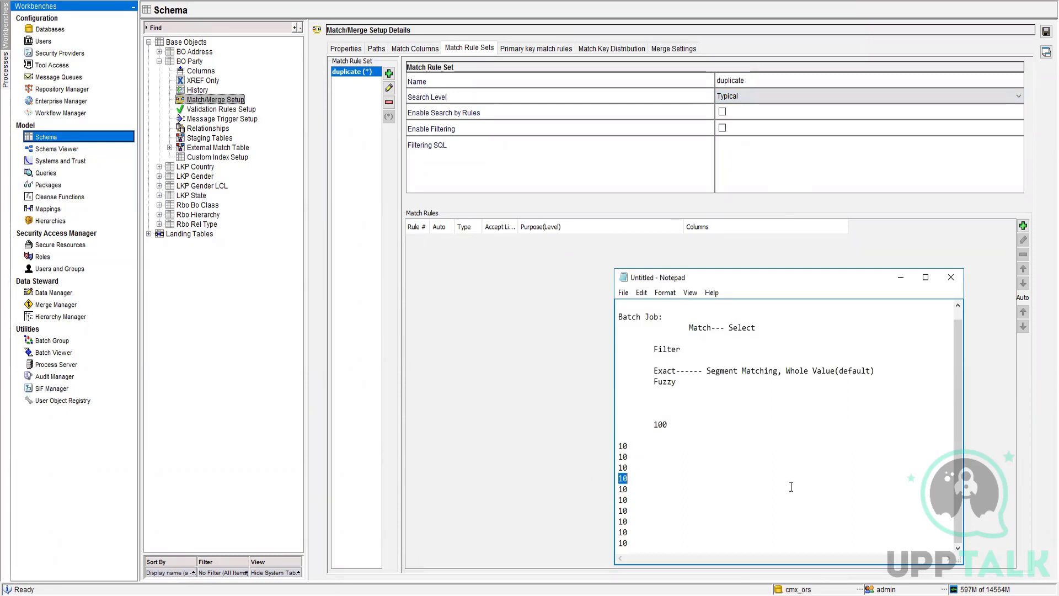
click(800, 96)
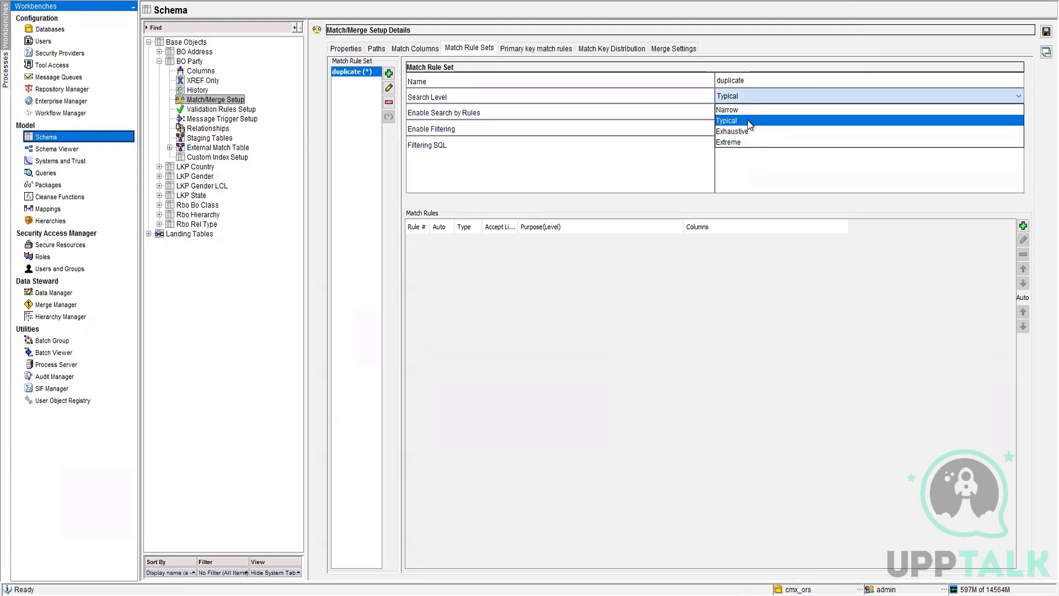
click(565, 320)
click(177, 594)
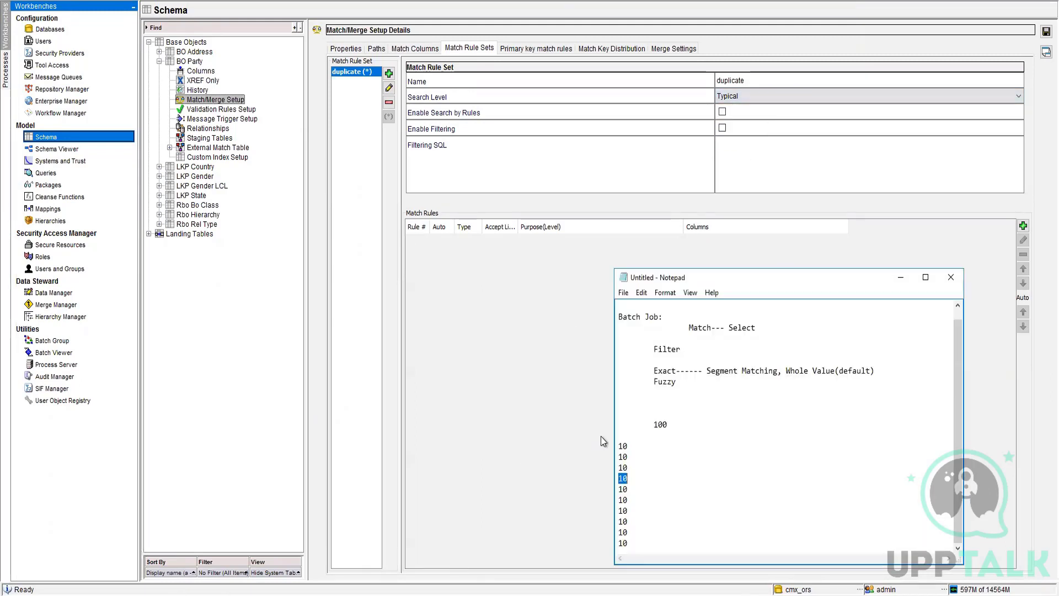
Remove the whole list of 10 entries below the 100.
drag(619, 447, 628, 543)
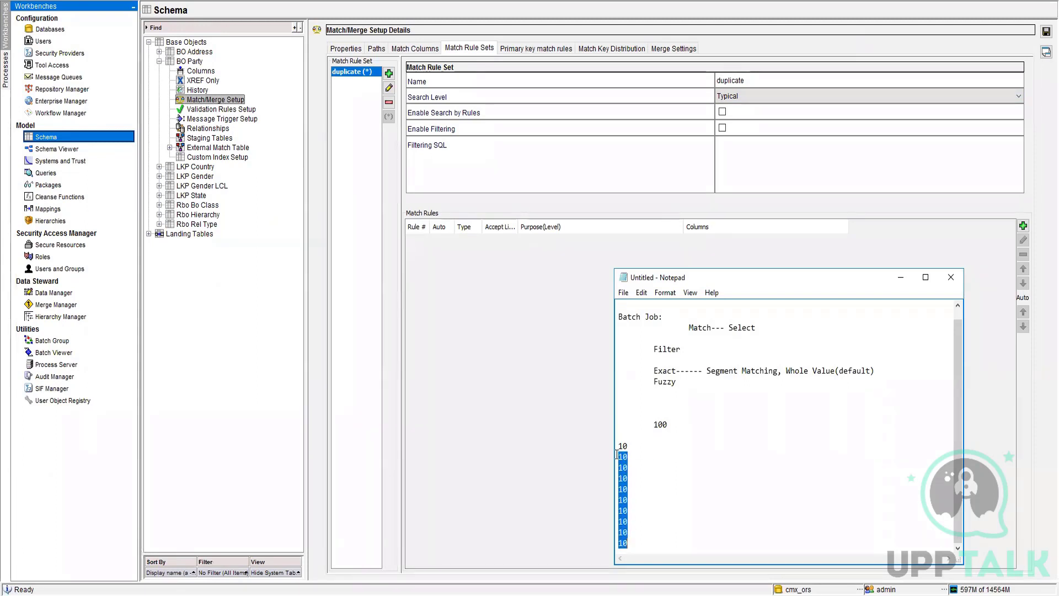
click(617, 455)
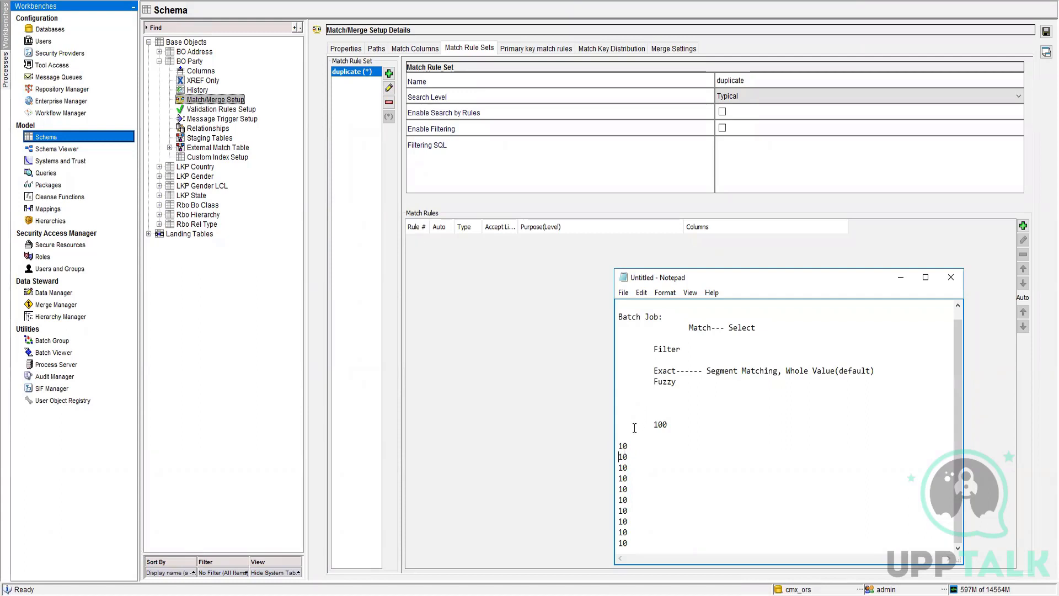
mouse_move(619, 446)
mouse_down()
mouse_move(632, 457)
mouse_move(635, 509)
mouse_move(627, 451)
mouse_up()
double_click(623, 447)
click(648, 468)
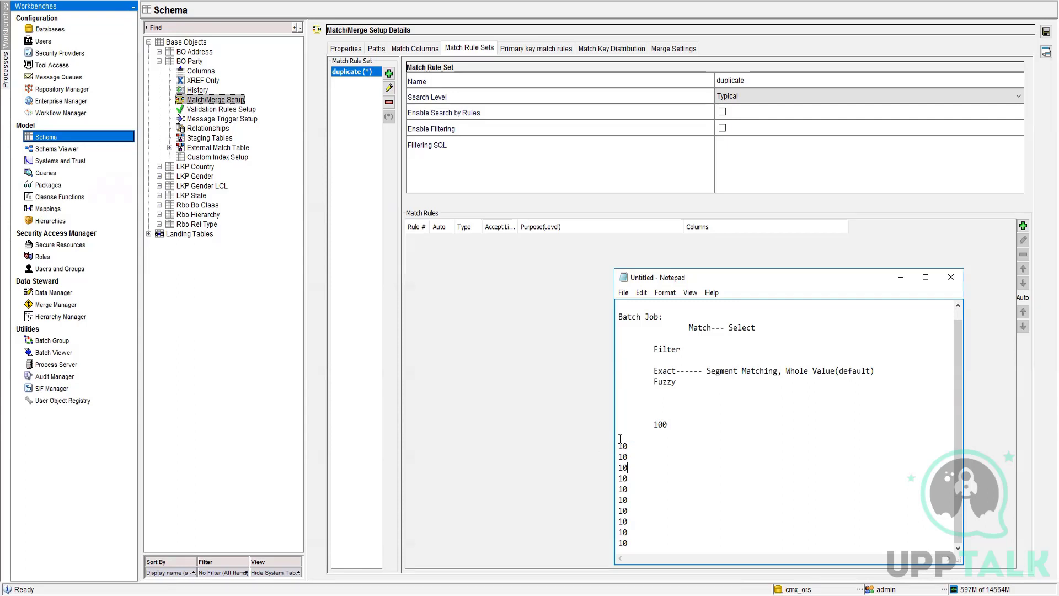
drag(620, 446, 635, 544)
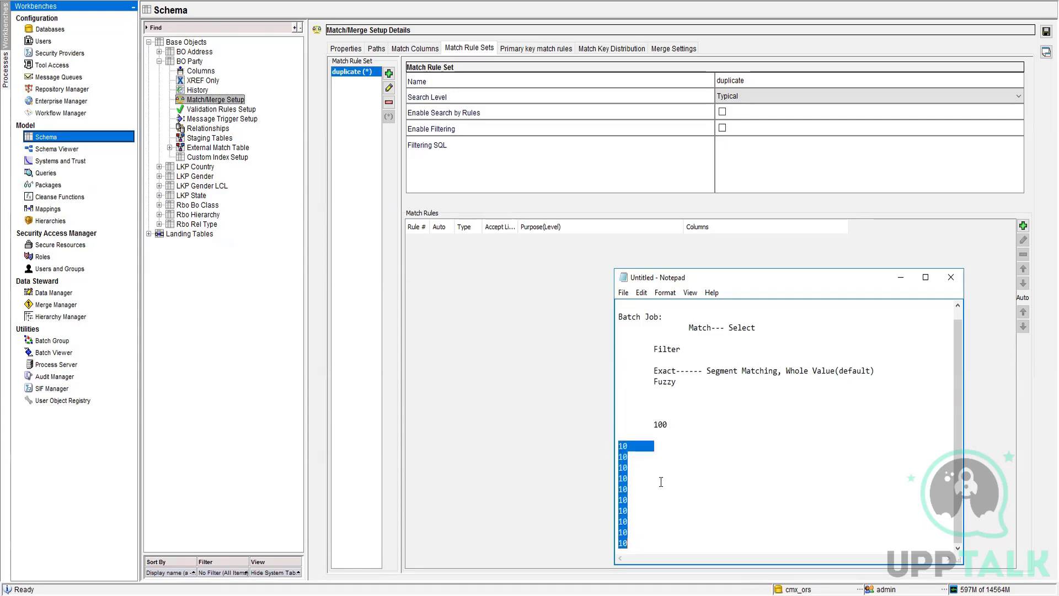
key(BackSpace)
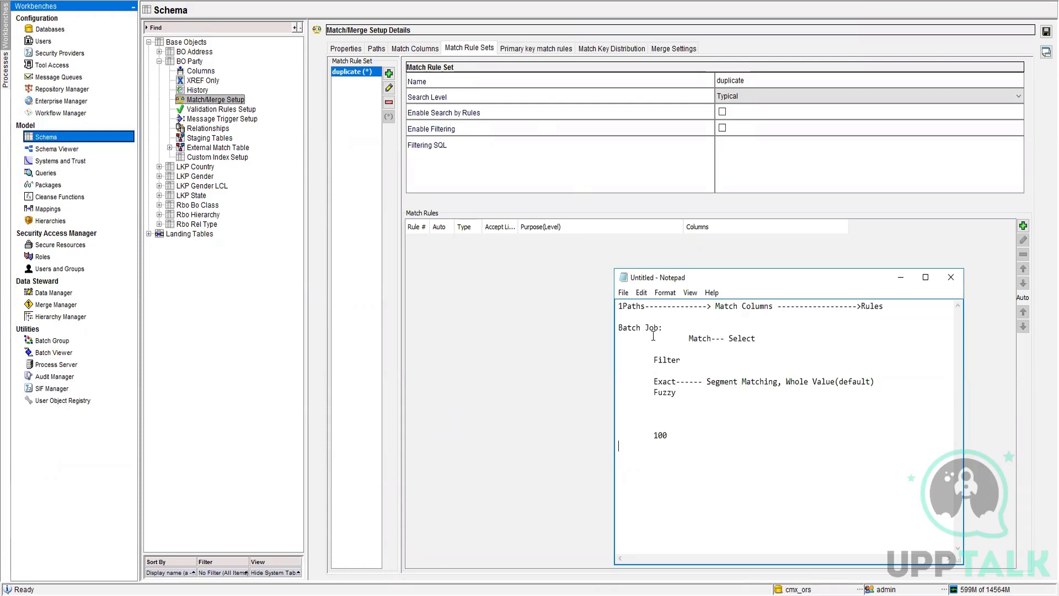
Check the number of rows per match job batch cycle in the match/merge properties, and return to the rule sets.
double_click(666, 360)
click(346, 50)
click(379, 50)
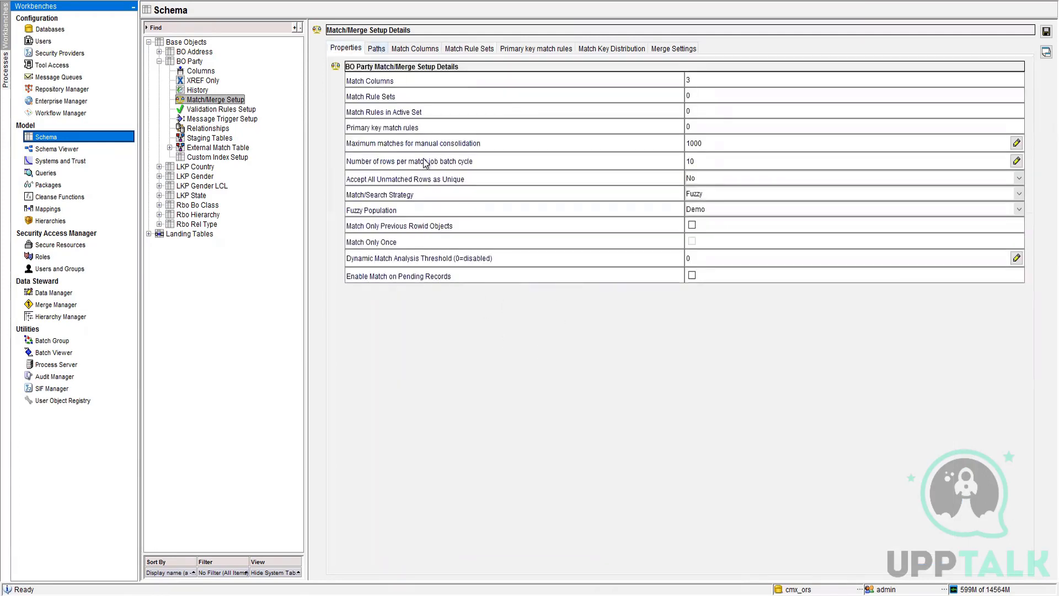
click(469, 48)
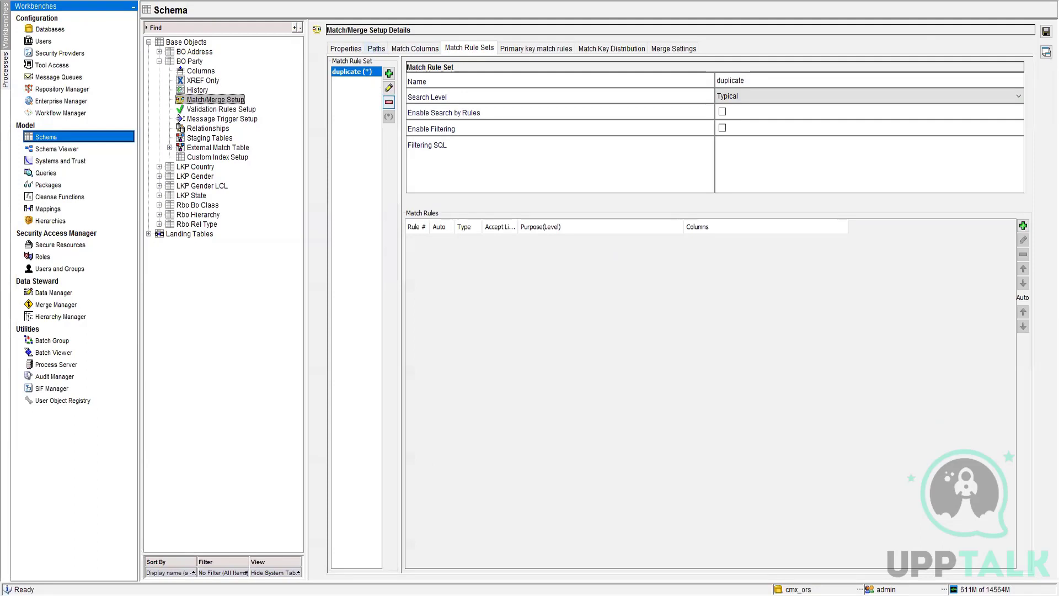
In Notepad, list "50 1Match Rule Set", "30 2match Rule Set" and "60 3 MAtch" beside the 100.
key(alt+Tab)
click(736, 454)
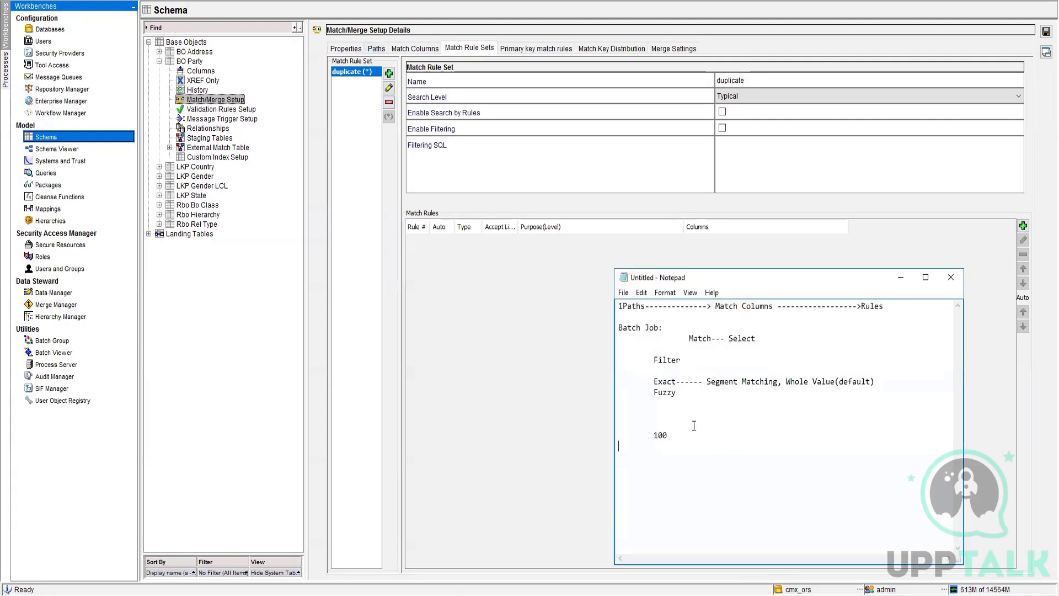
double_click(660, 432)
click(694, 434)
text(50)
text( 1)
text(Match Ru)
text(Set 		)
text(320)
key(BackSpace)
key(BackSpace)
text(0 2match Rule Set)
key(Return)
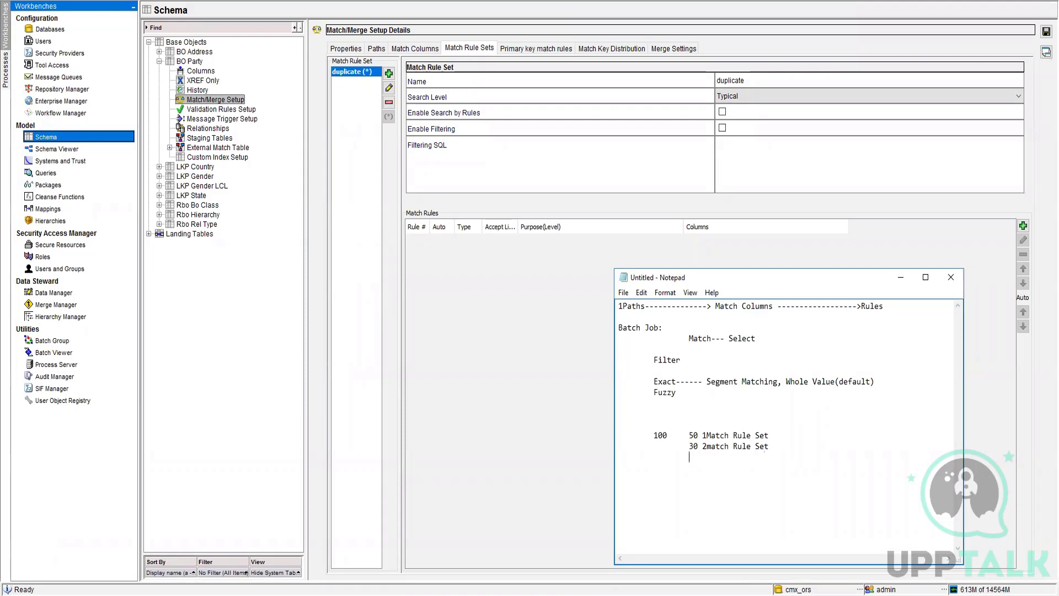
text(60 3 MAtch)
drag(688, 446, 743, 447)
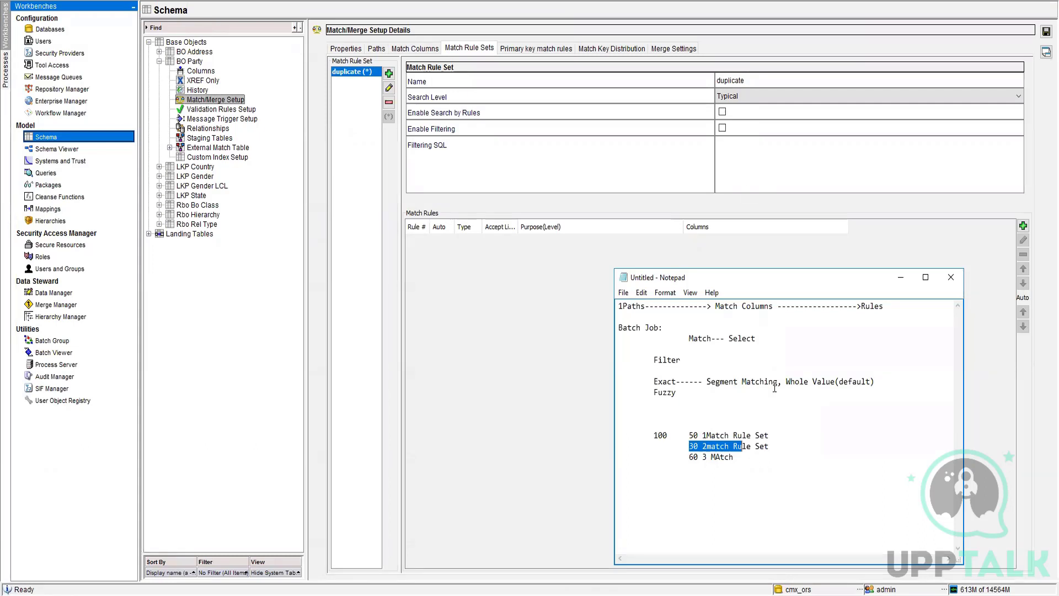
Replace the batch job and 100-record notes with point 1, "Rules are set of Condition where we say that Records are dup.".
click(705, 359)
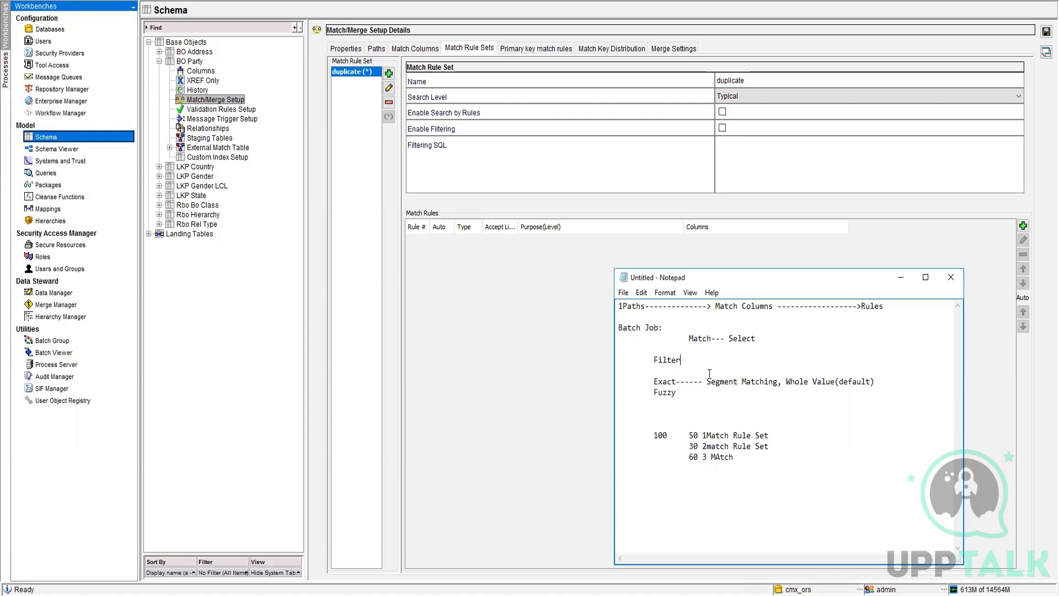
drag(707, 381, 778, 382)
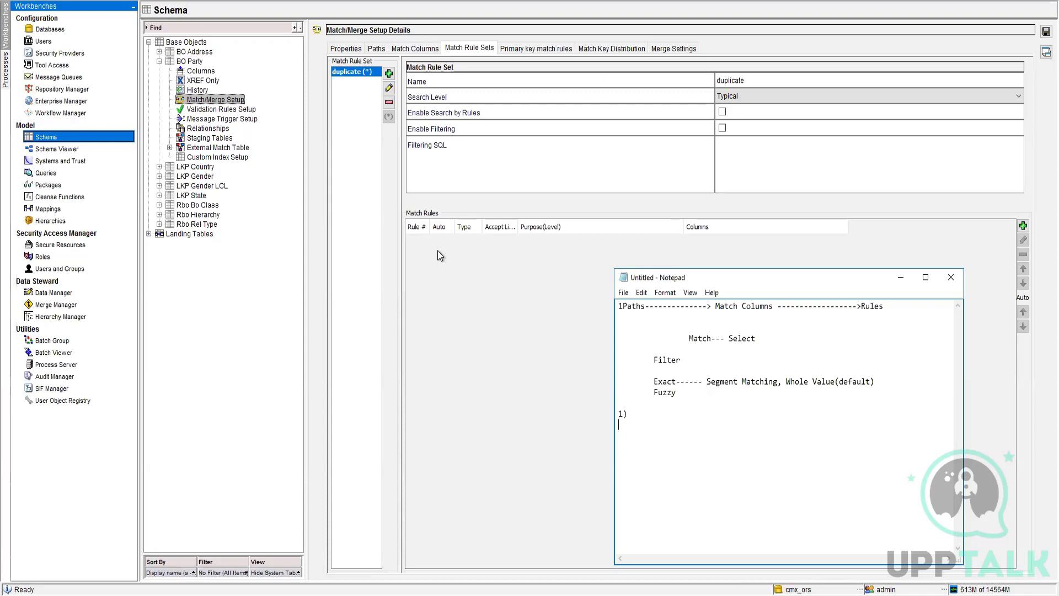
text(Rules are set of Condition )
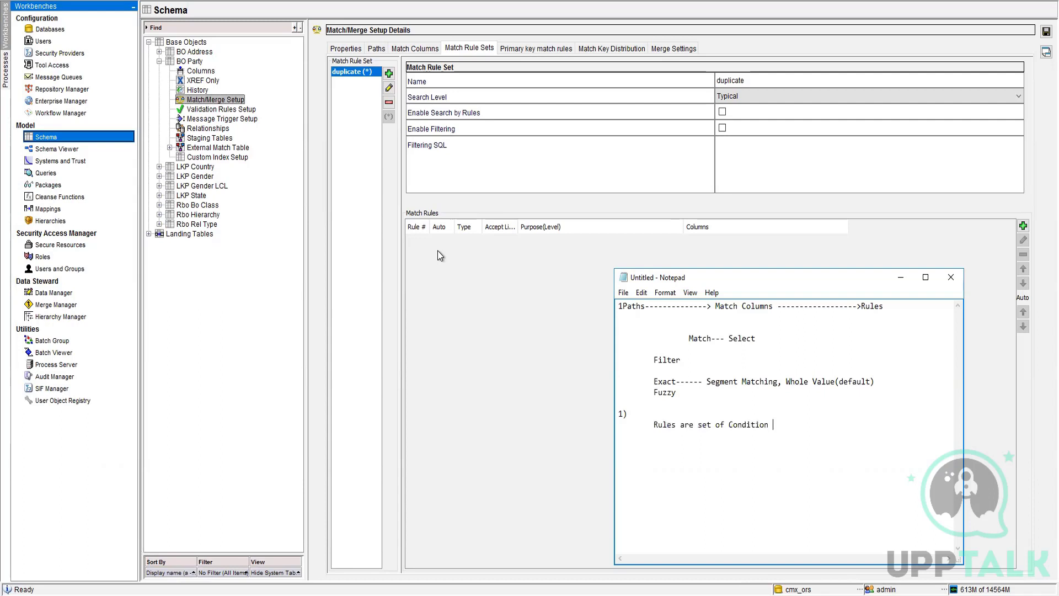
text(where we say that Records are duppl)
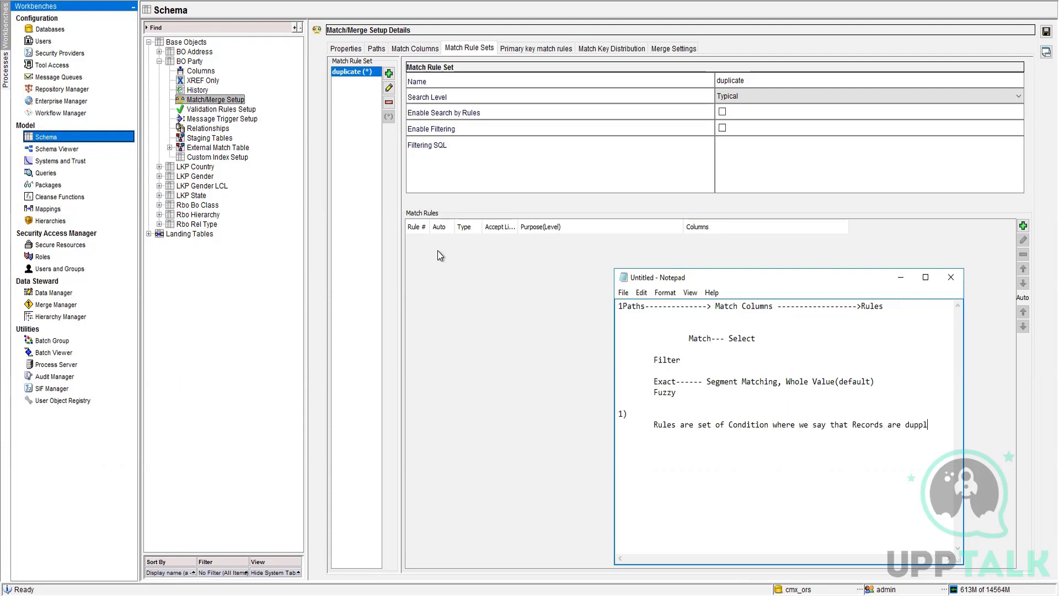
key(BackSpace)
key(BackSpace)
text(.)
Add an indented line reading "1 or n Rules" below the point 1 definition.
key(Return)
key(Tab)
key(Tab)
text(1 or n)
text( Rule)
text(s)
Add point 2 to the notes, reading "Rules sets are combinations of all the Rules/conditions".
text(2)
text())
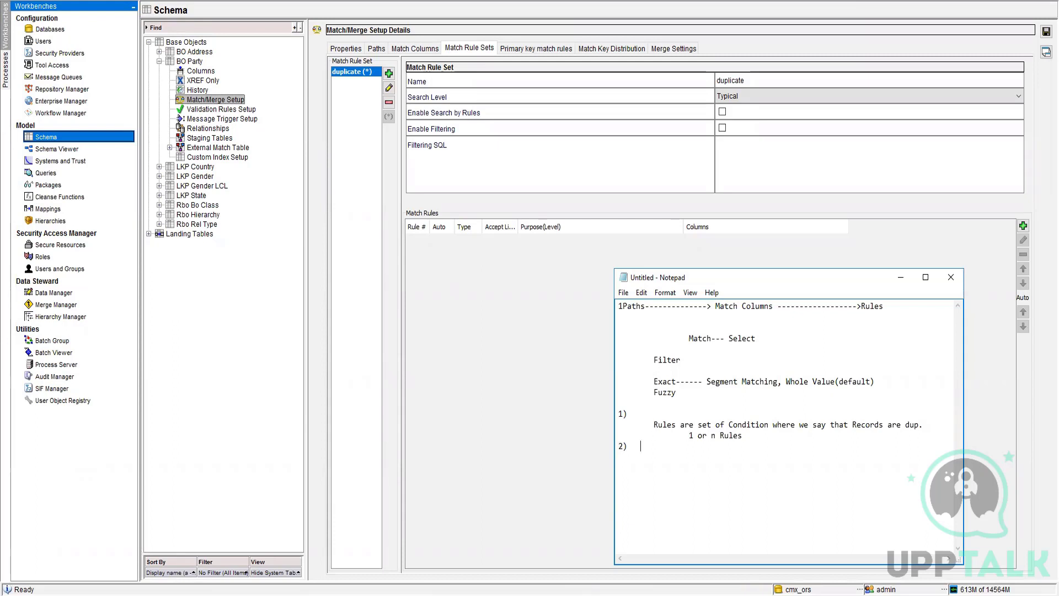
key(BackSpace)
key(BackSpace)
text(Rules sets are combination)
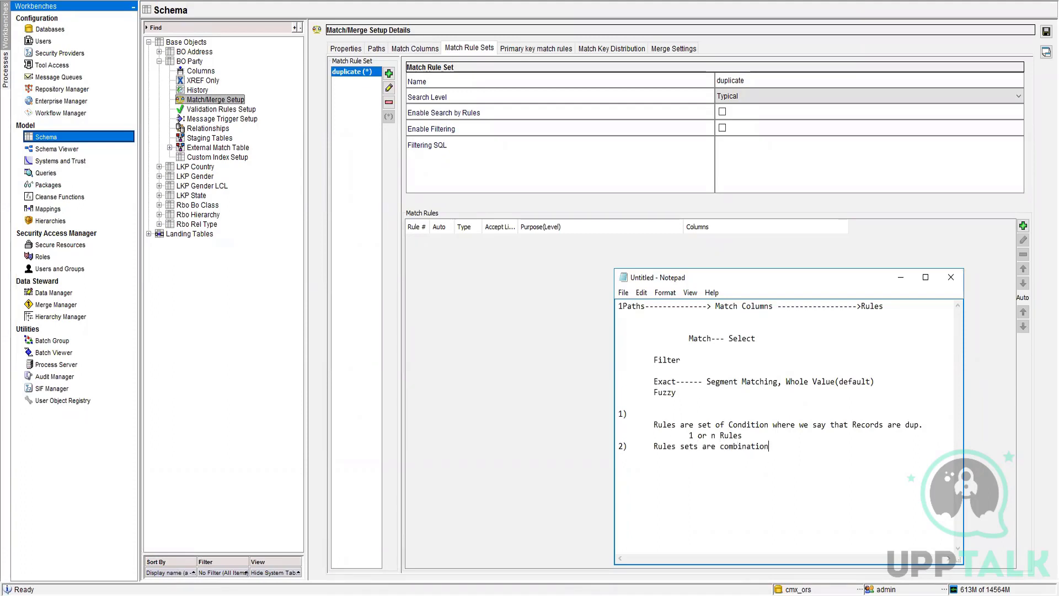
text(s of all the Rules/conditi)
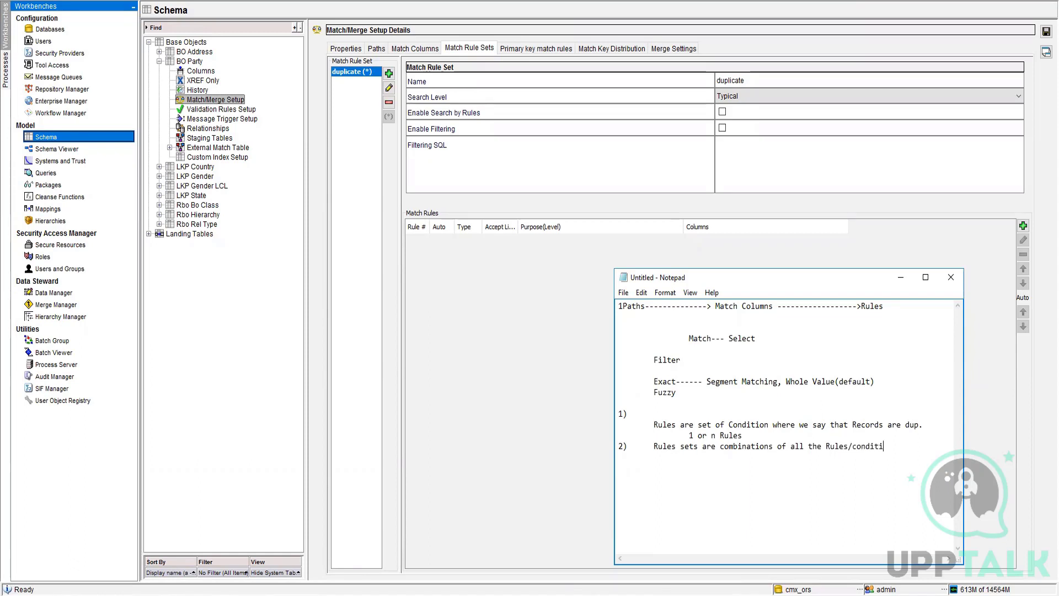
text(ons 		)
Write the indented line "1 or n Rules creates 1 Rule Set" below point 2.
text(1)
text( or n )
text(Rules)
text(  creates)
text( 1 Rule)
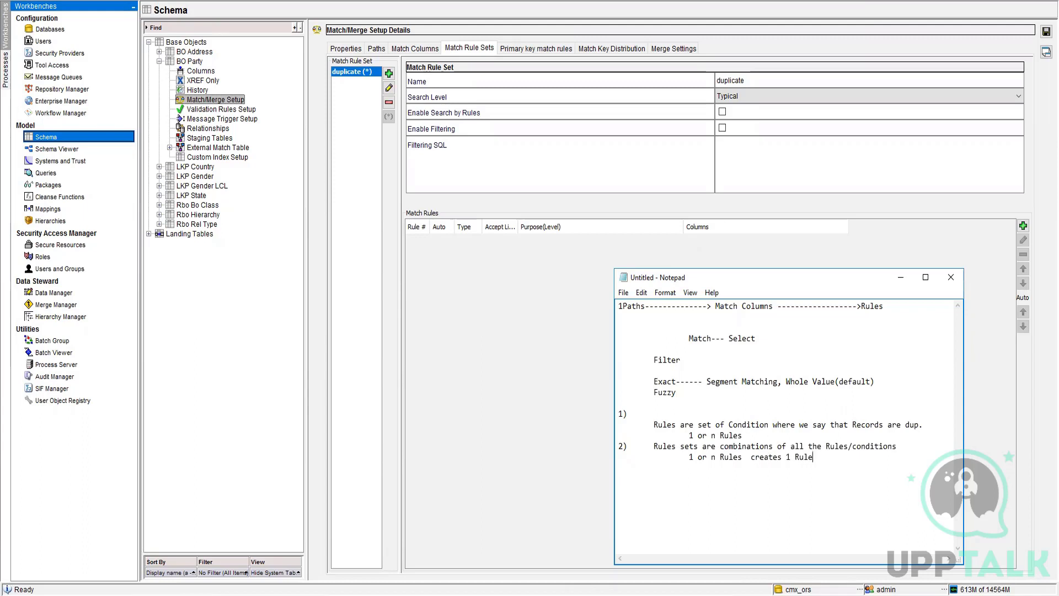
text( Set)
Leave a blank line after point 2 and start point 3 with "1Rule".
key(Return)
key(Return)
key(Return)
key(BackSpace)
text(3)
text() 	)
text(1Rule)
text(/Condtion)
key(BackSpace)
key(BackSpace)
key(BackSpace)
key(BackSpace)
key(BackSpace)
key(BackSpace)
key(BackSpace)
key(BackSpace)
key(BackSpace)
Complete the point 3 sentence so it reads "1Rule will use 1 or n Match Column to create".
text(will u)
text(se )
text(1 r)
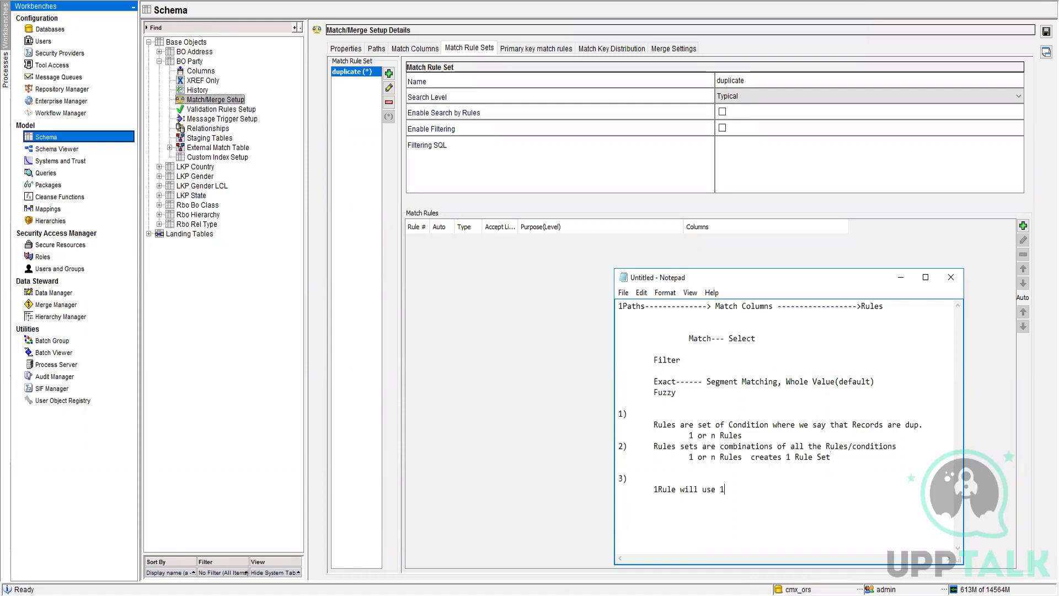
key(BackSpace)
text(or n )
text(Macth)
key(BackSpace)
key(BackSpace)
key(BackSpace)
text(tch Co)
text(lumn)
text( to d)
key(BackSpace)
key(BackSpace)
text(create)
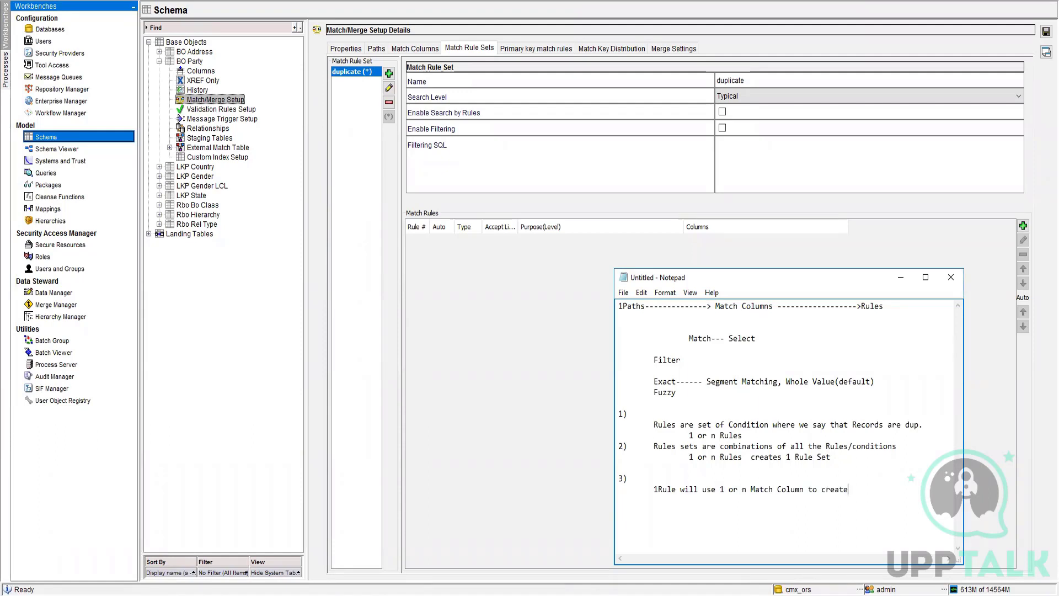
Add the indented line "Exact / Fuzzy" below the point 3 sentence.
key(Return)
text(Excat)
key(BackSpace)
key(BackSpace)
text(act)
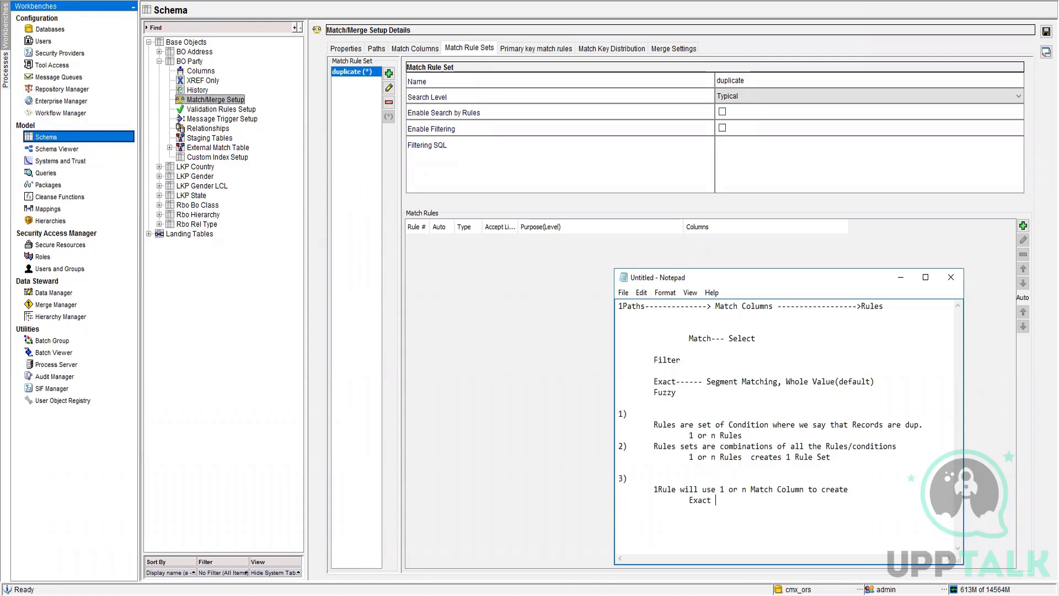
text( / fuzzy)
key(BackSpace)
text(F)
Add the line "Fuzzy (Exact Columns + Fuzzy Columns)" under "Exact / Fuzzy".
text(Fuzzy (Exact )
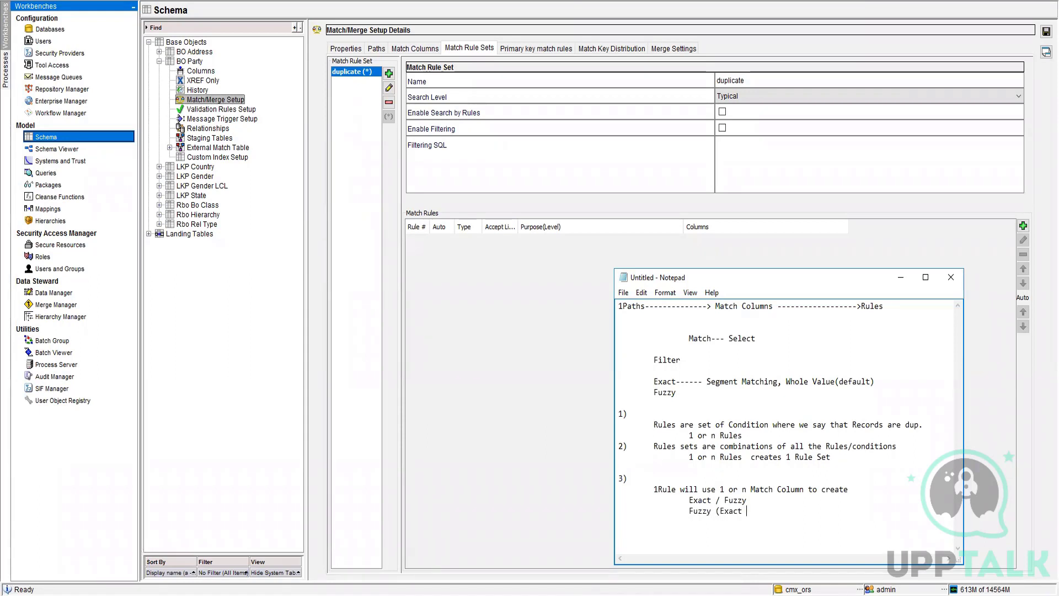
text(Columns + Fuzzy Columns)
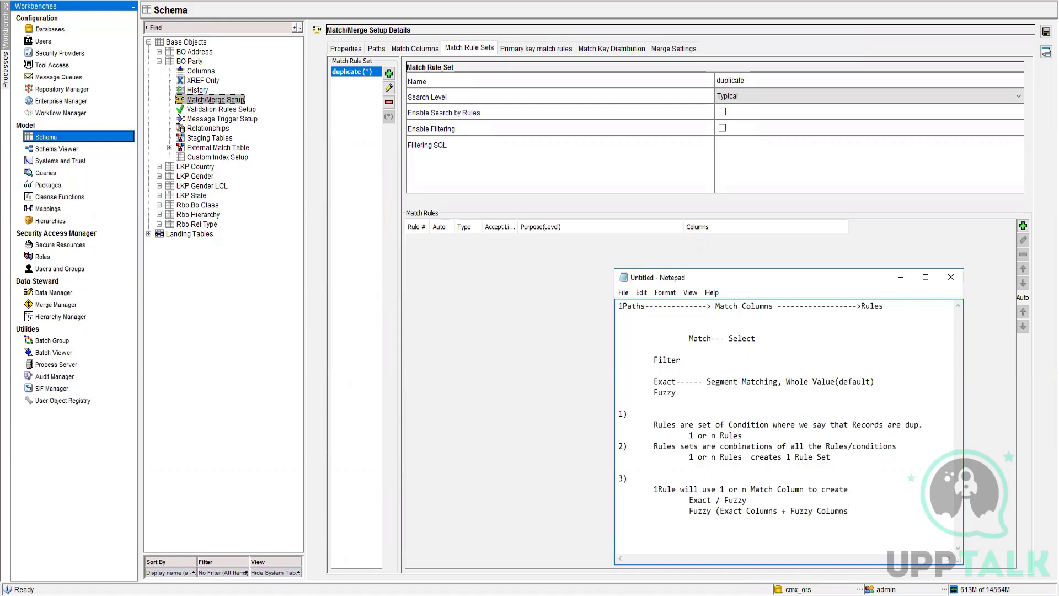
text())
Add the line "Exact (Exact Columns (1 or n)" and bring the point 3 sentence up beside its number.
key(Return)
key(Tab)
text(Exact (Exact Columns)
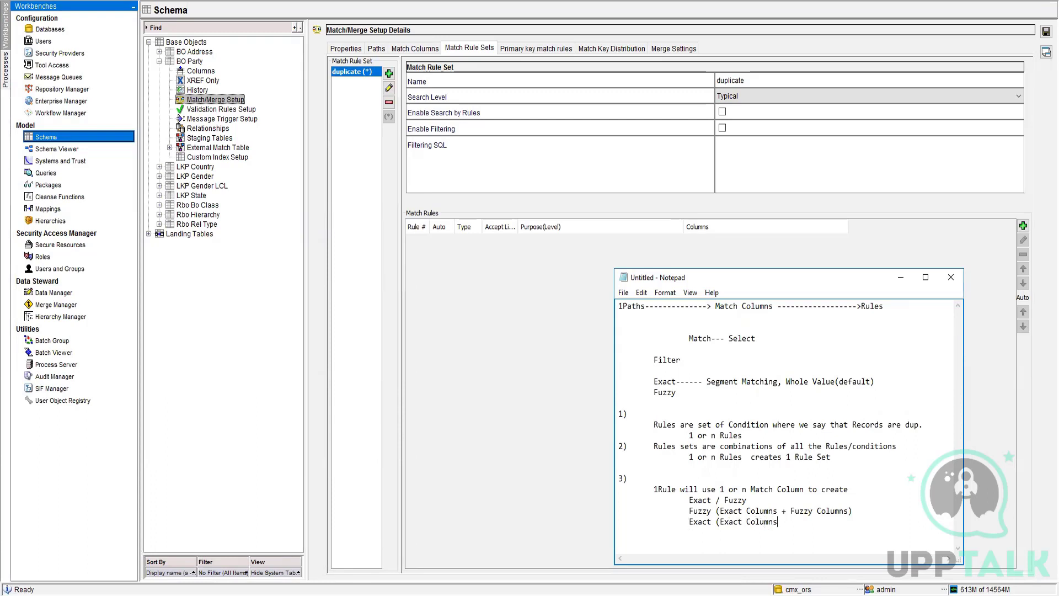
text( (1 or n))
key(Up)
key(Delete)
Add point 4 to the notes, reading "Exact Rule ---- Segment Matching".
click(830, 528)
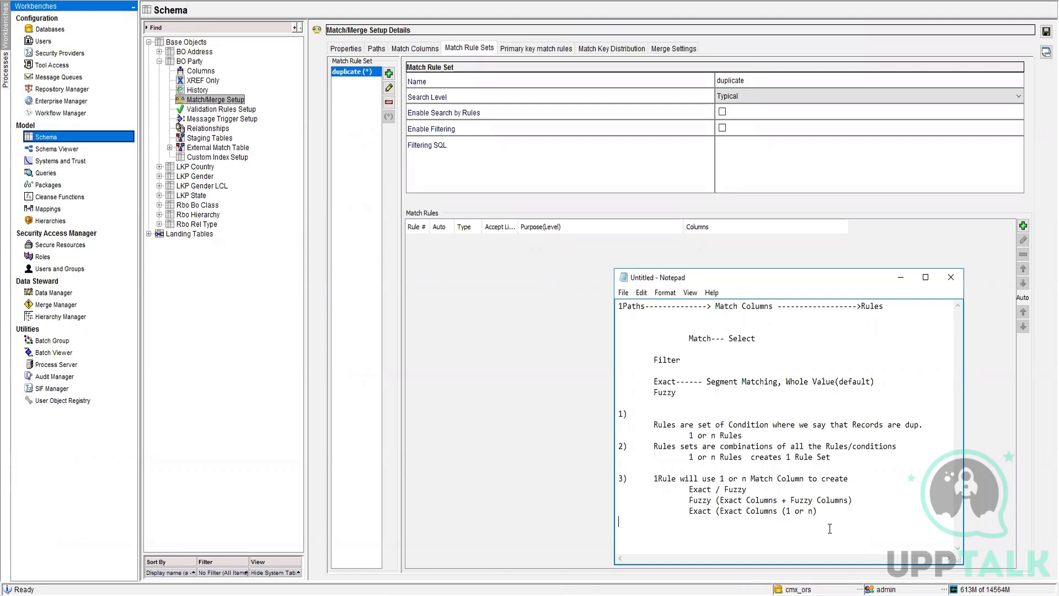
text(4))
key(Tab)
text(Exact Rule ---- )
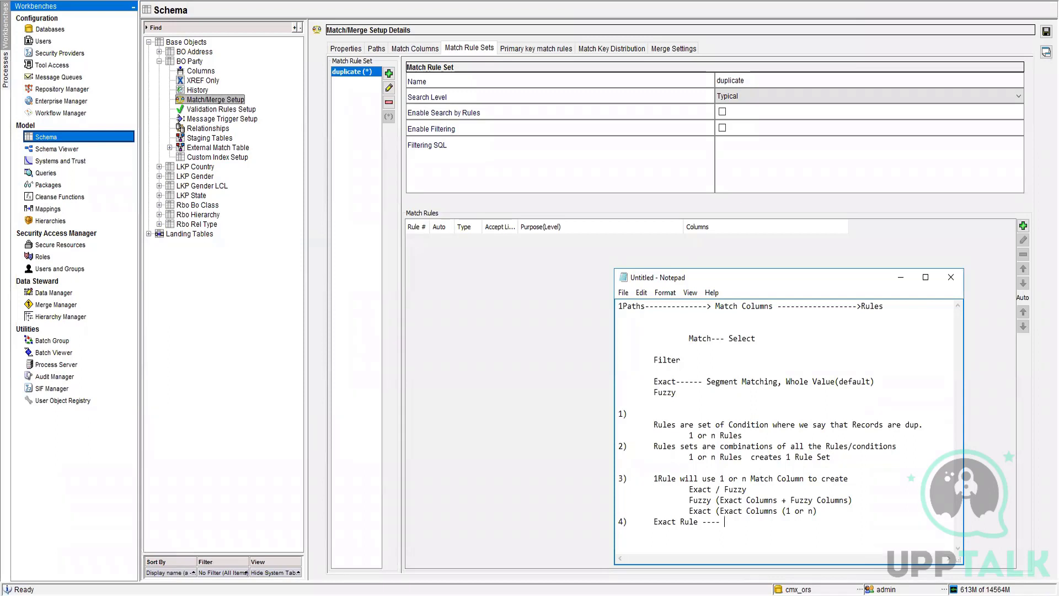
text(Segment)
key(BackSpace)
key(BackSpace)
key(BackSpace)
key(BackSpace)
text(ement Matching)
key(Delete)
Extend point 4 with "( Whole value for the Token or Partial Value)", widening the Notepad window to fit the text.
text(( Whole va)
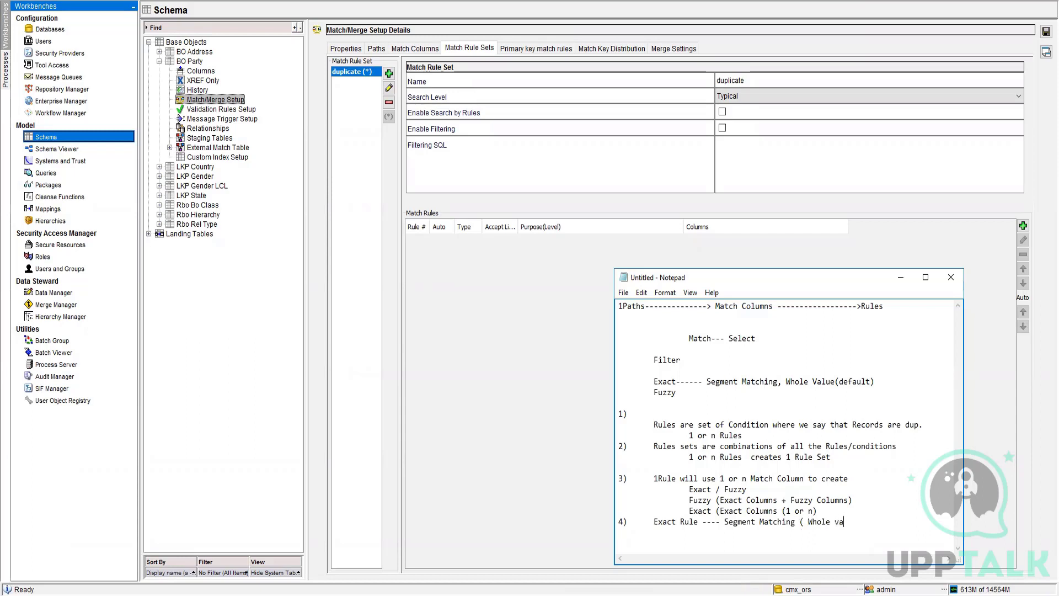
text(lue for the Token or)
drag(964, 505, 1058, 505)
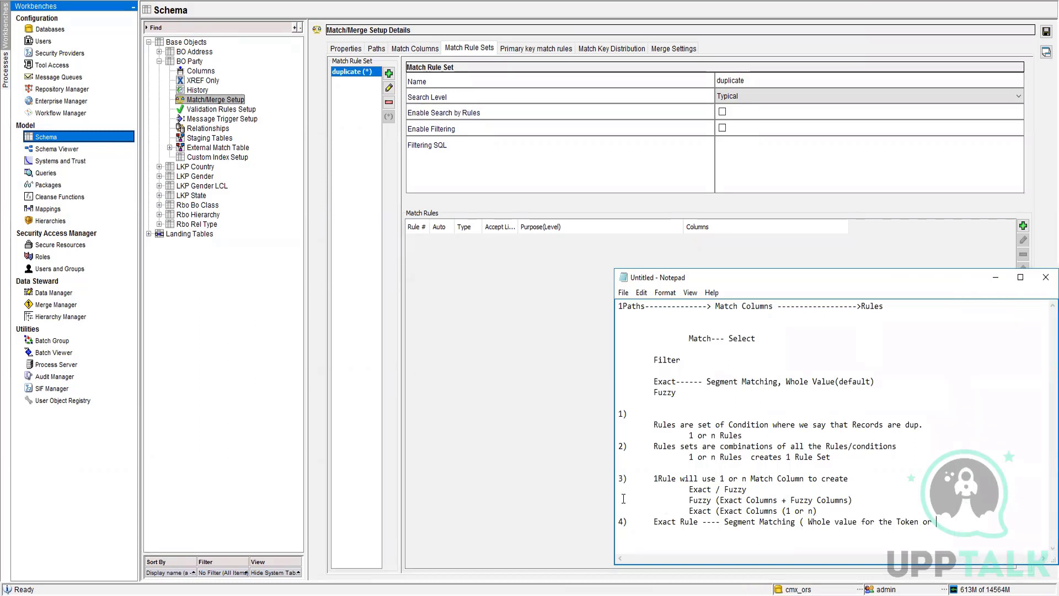
drag(616, 503, 412, 505)
text(Parti)
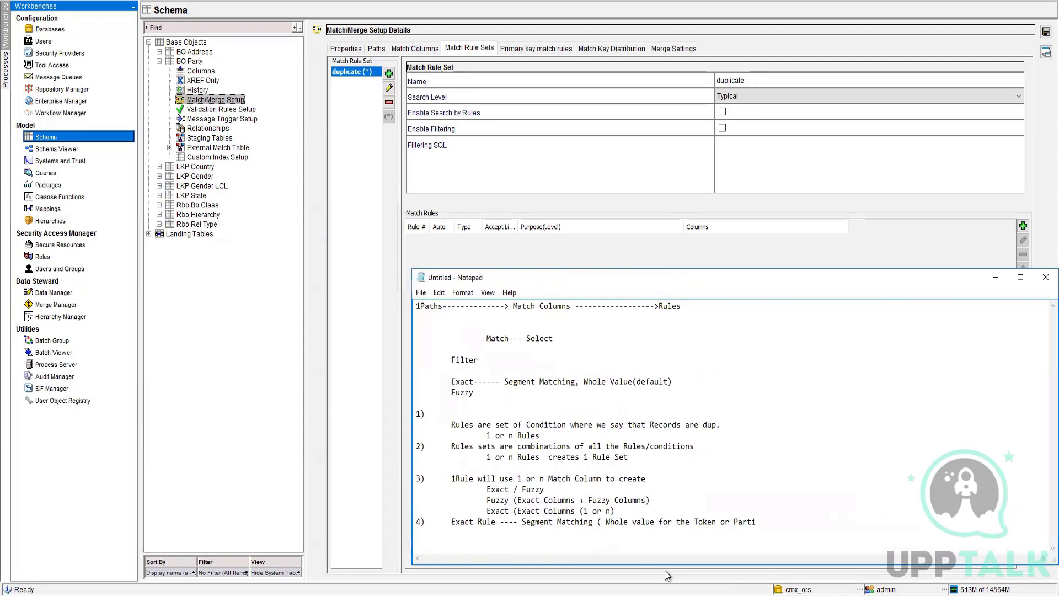
text(al Value))
double_click(538, 522)
double_click(637, 521)
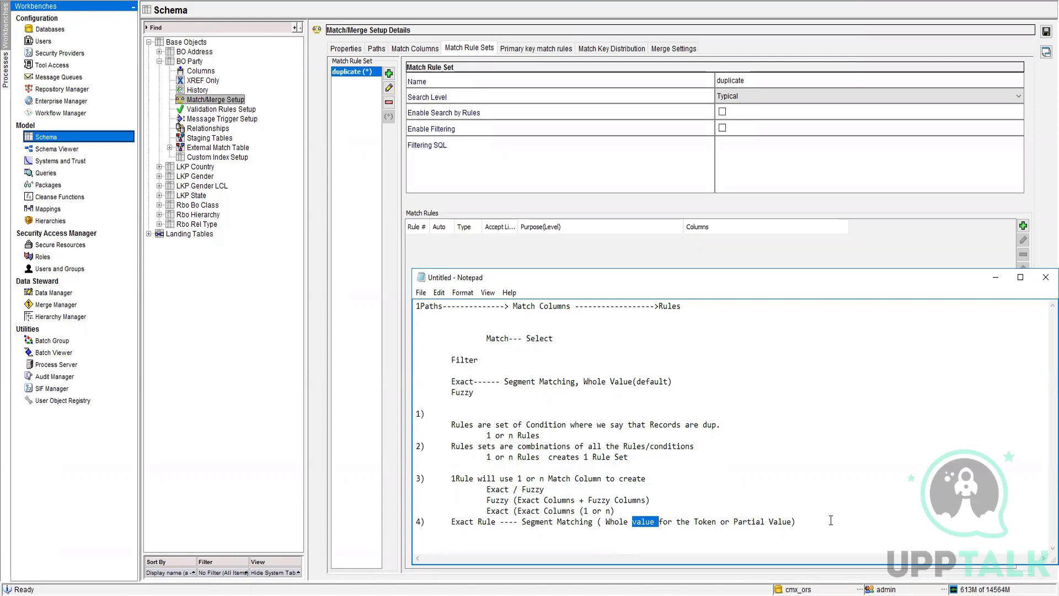
Add point 5 after a blank line, reading "Filter ------ Segment of Records Where the Rule Set needs to be applied".
click(813, 531)
key(Return)
text(5))
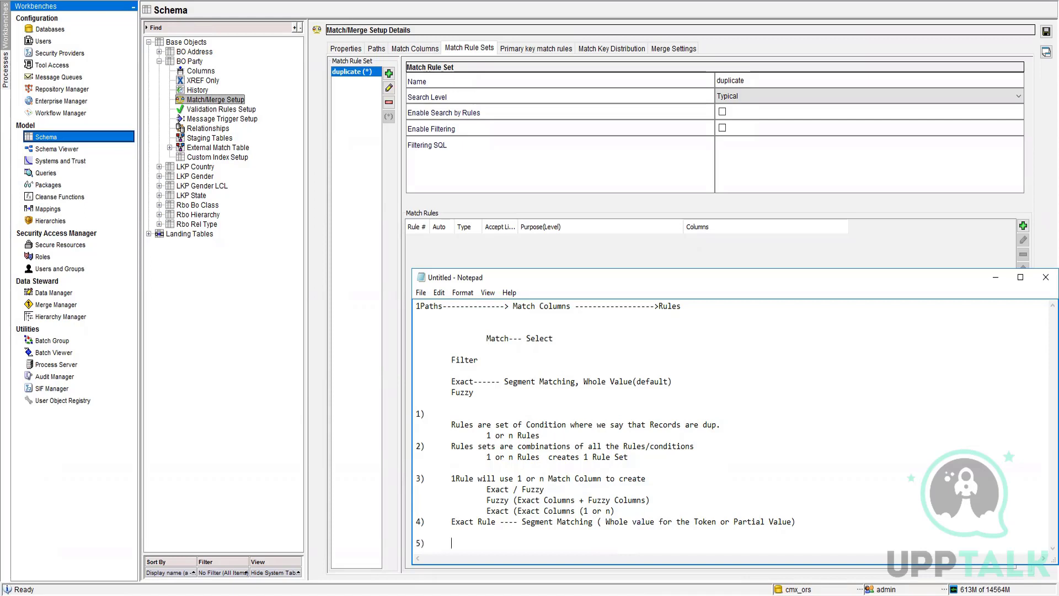
text(Filter)
text( ------)
text( Seg)
text(mn)
text(nt R)
key(BackSpace)
text(of Records Where the )
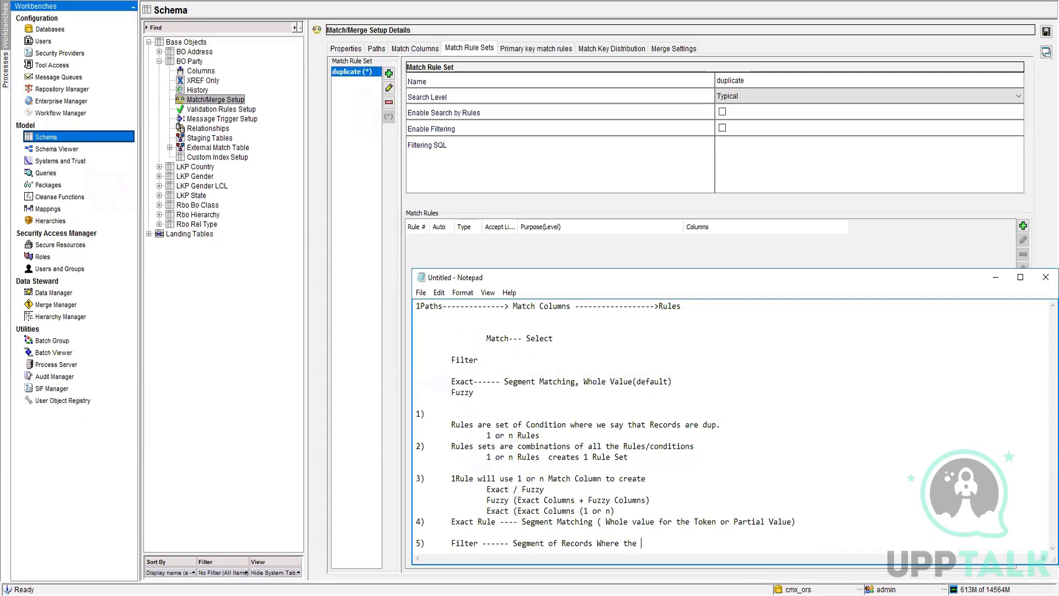
text(Rule Set needs to be applied)
Make the Notepad window taller to show all five points, and highlight "Exact Rule" in point 4.
drag(811, 270, 815, 208)
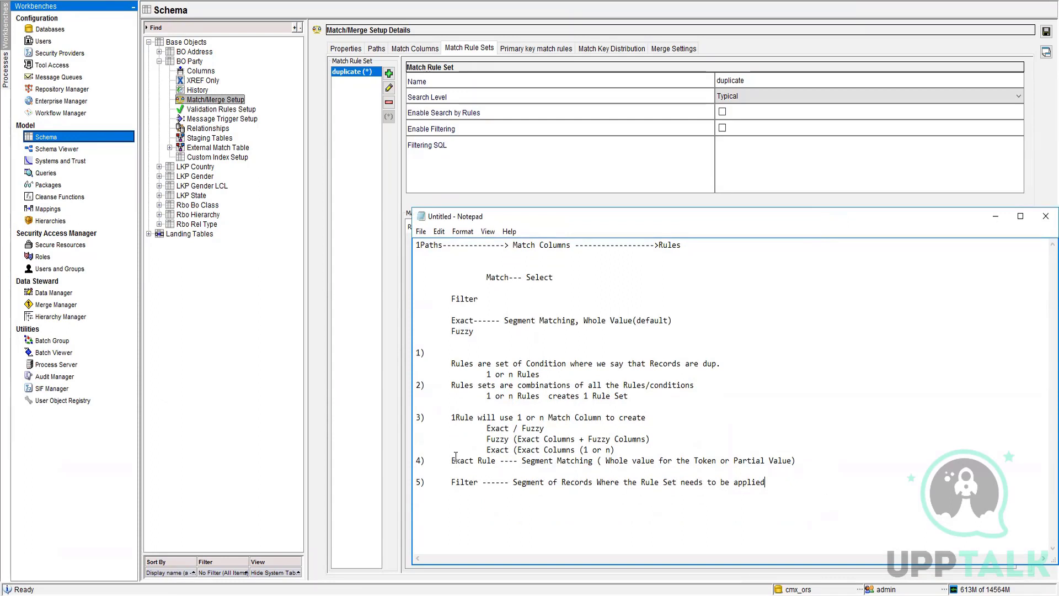
drag(451, 461, 498, 461)
drag(530, 215, 530, 306)
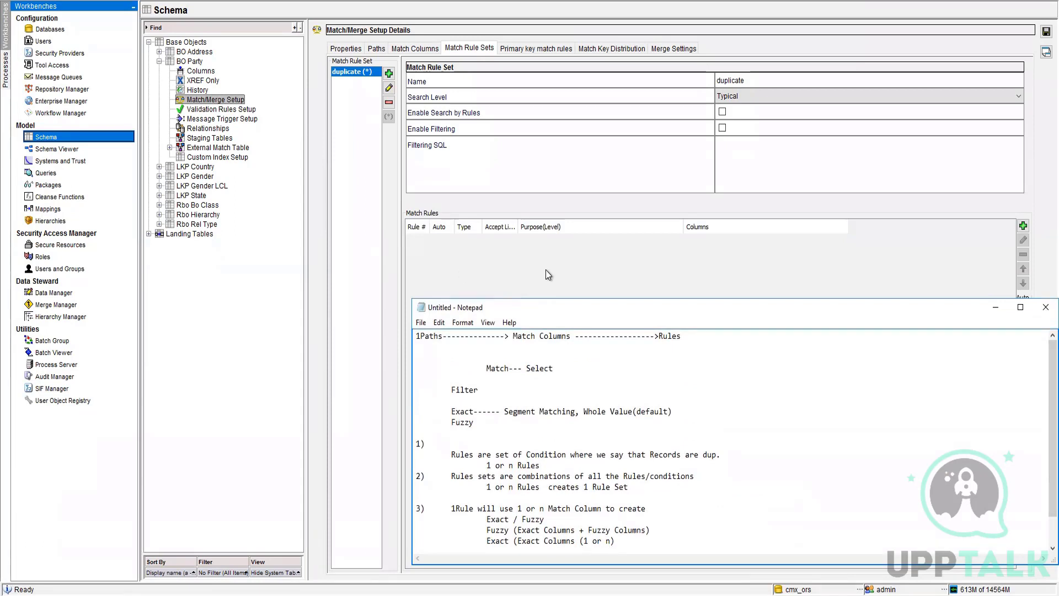
drag(609, 298, 599, 172)
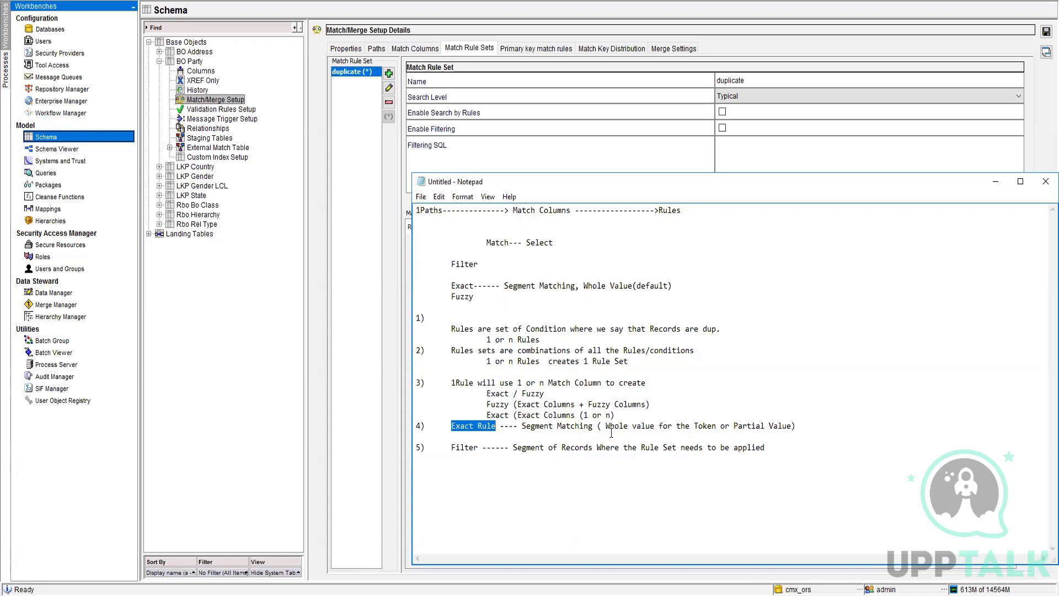
Add the indented line "1RuleSet for 1 Source System (CRM)" below point 5.
click(805, 445)
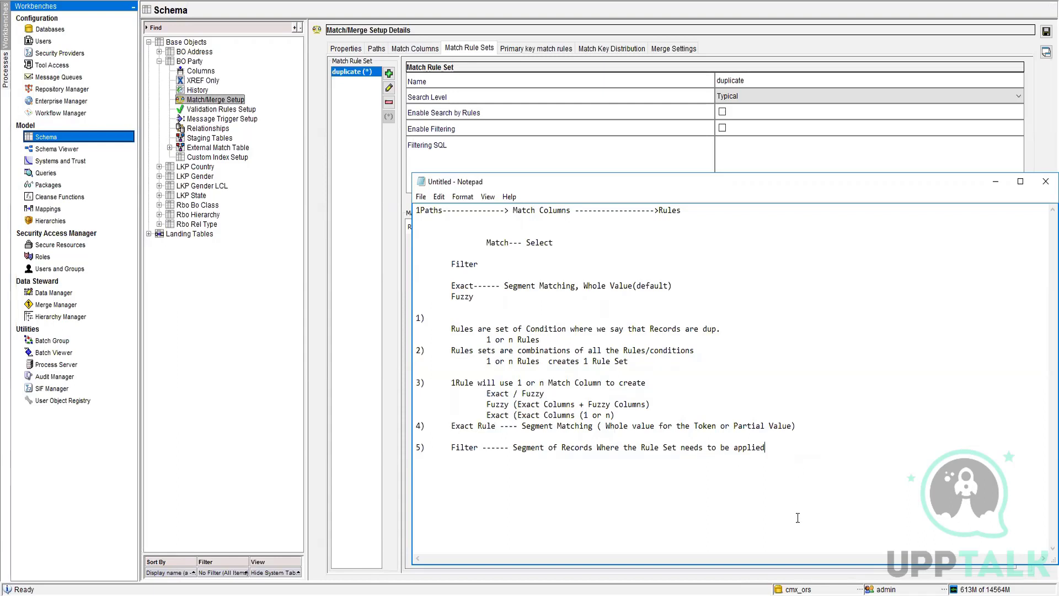
key(Return)
key(Tab)
key(Tab)
text(1RuleSet for 1 Source System (CRM)
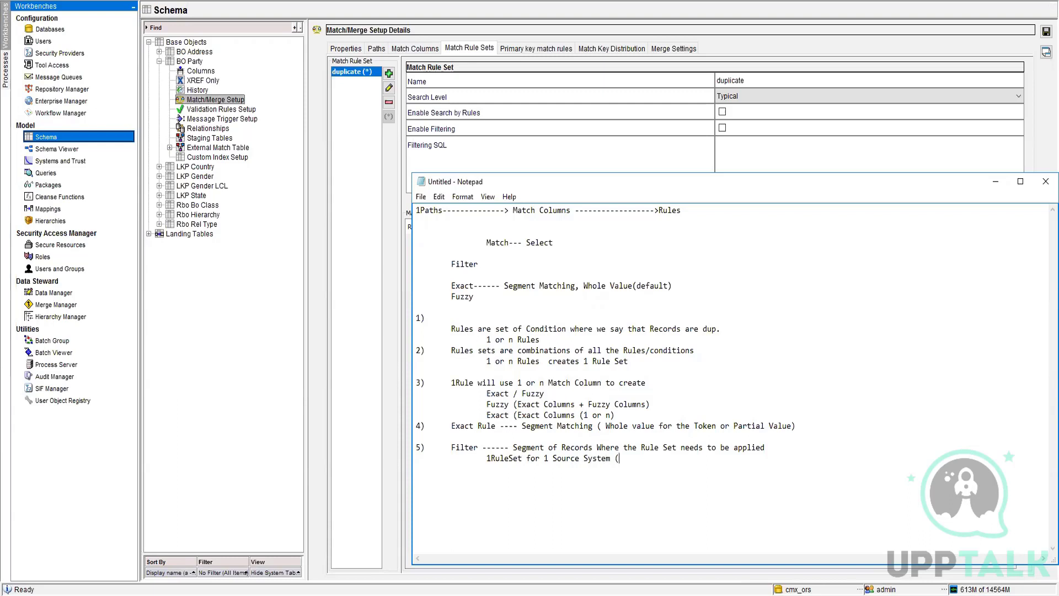
text())
Start point 6 after a blank line with "Threshold: gate where the %age match is either up or down".
click(703, 530)
key(Return)
key(Return)
text(6) Th)
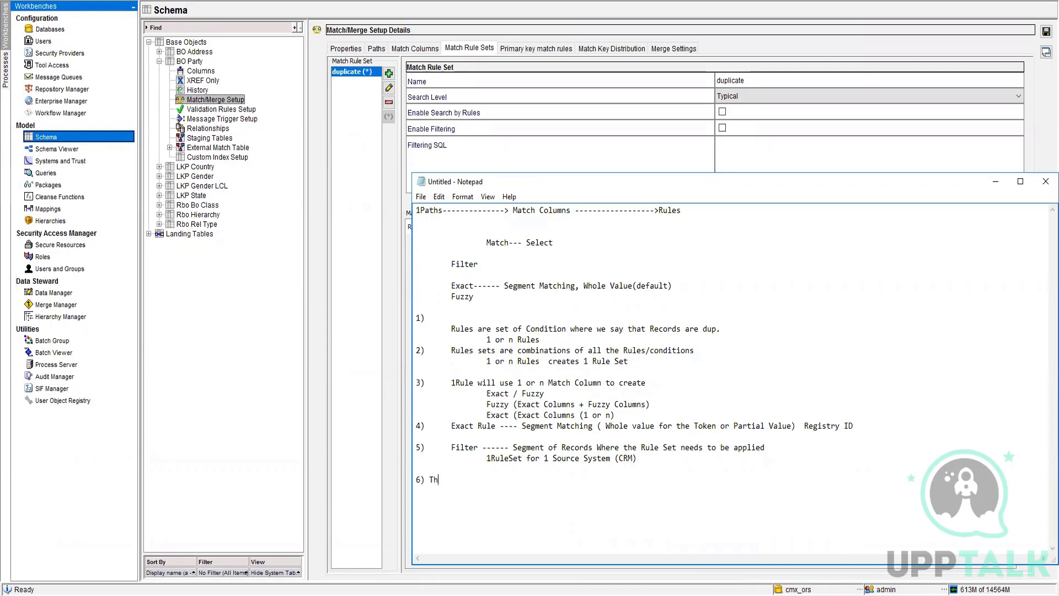
text(reshold: gate where the %age)
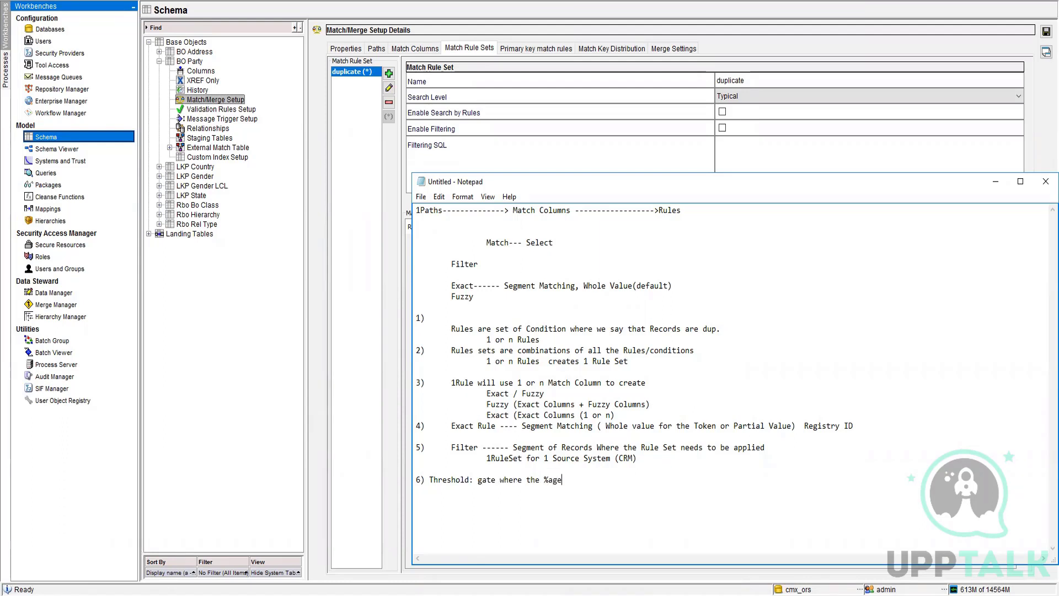
text( match is either up or down acc)
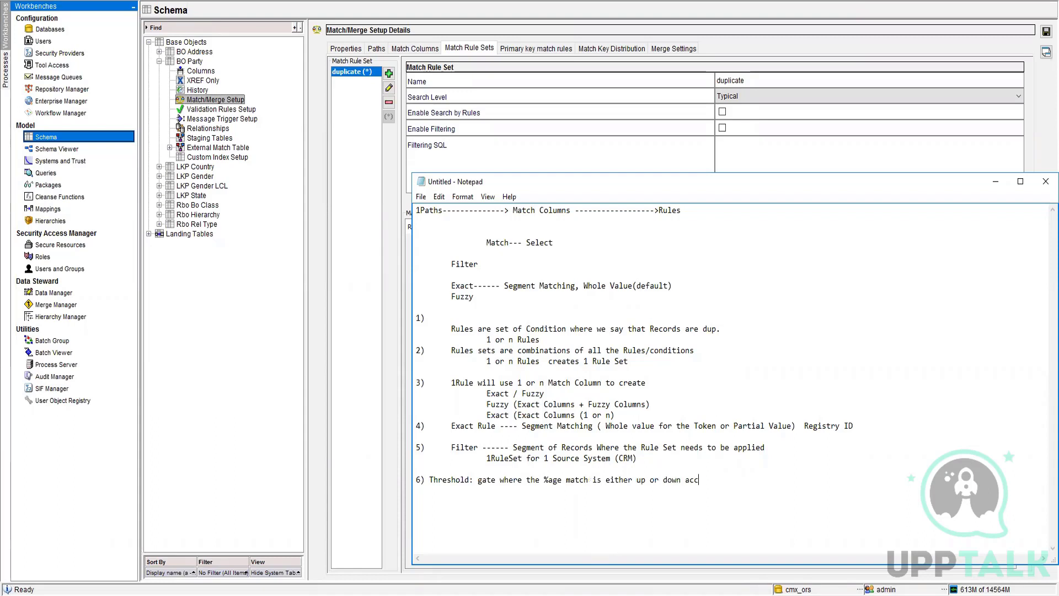
Complete point 6 with "according to that we are saying that the Records are dup and needs to Merged Automatically or Manually or they distinct.".
text(ording to that we are saying that the )
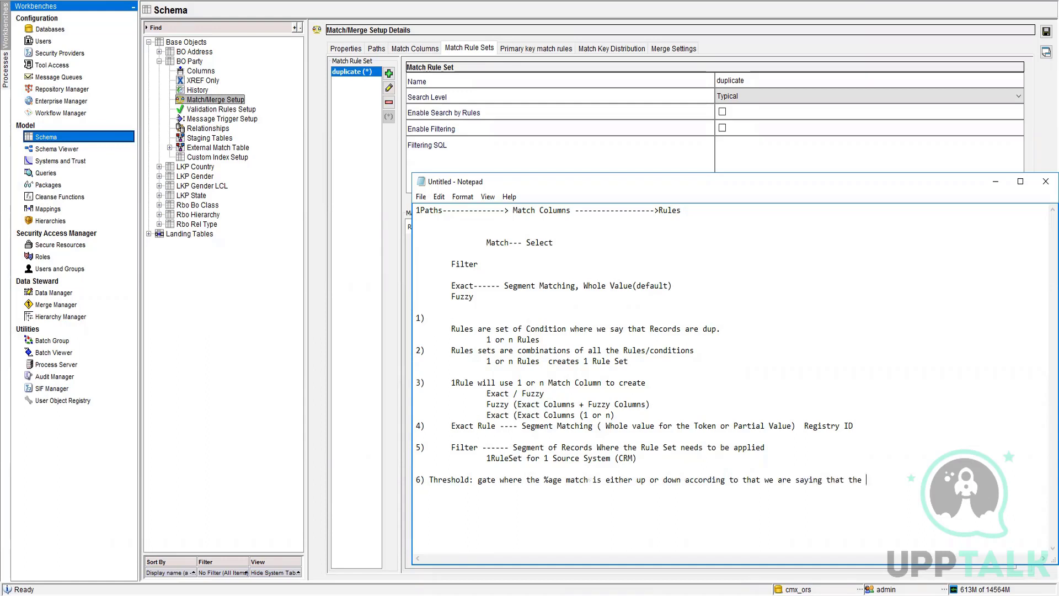
text(Records are dup and needs to Merger Auto)
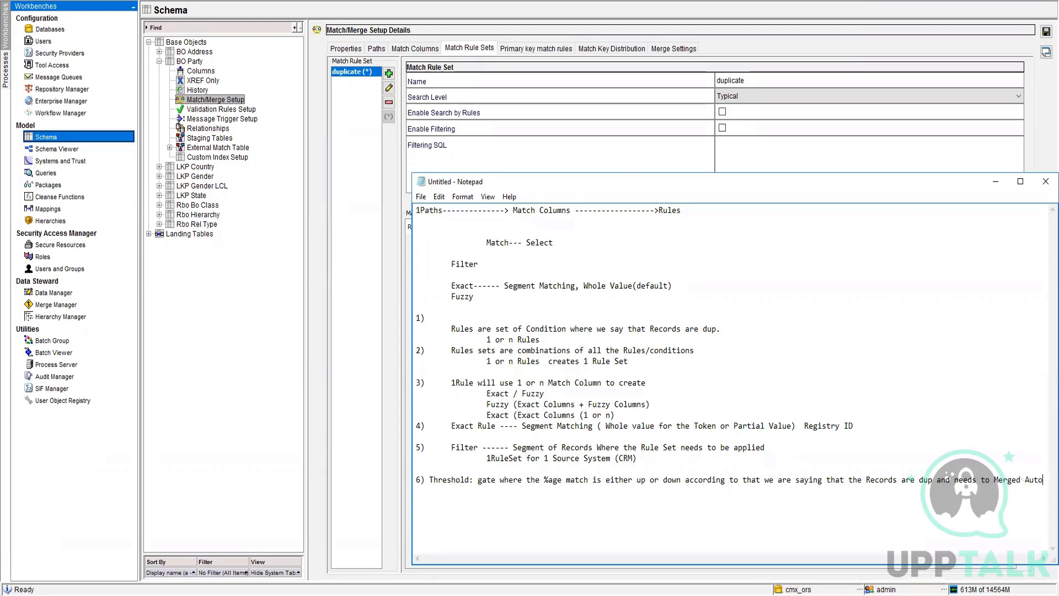
text(matically)
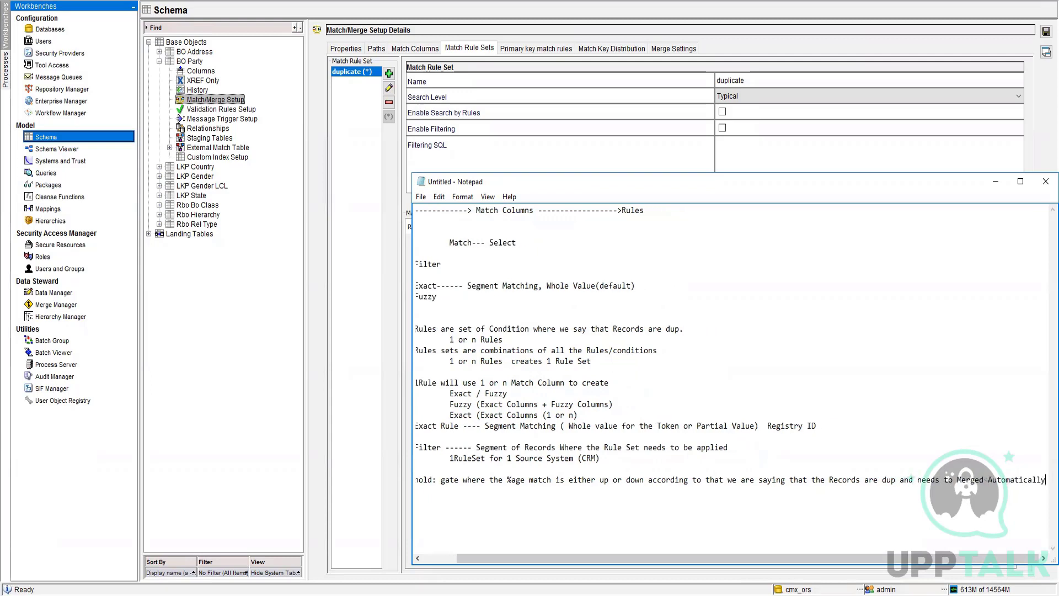
key(Return)
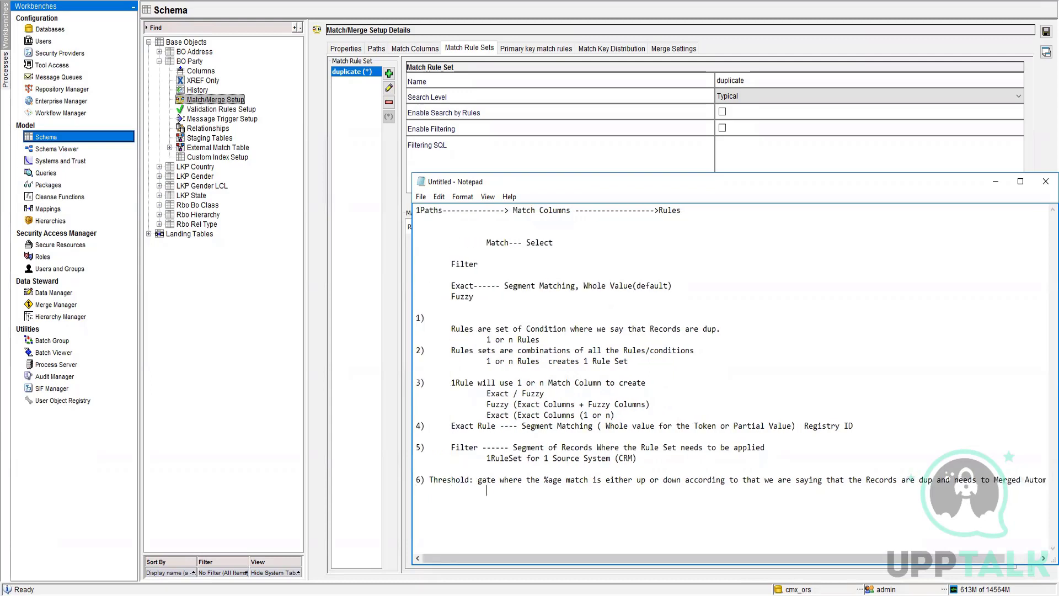
text(or Manually or they distinct.)
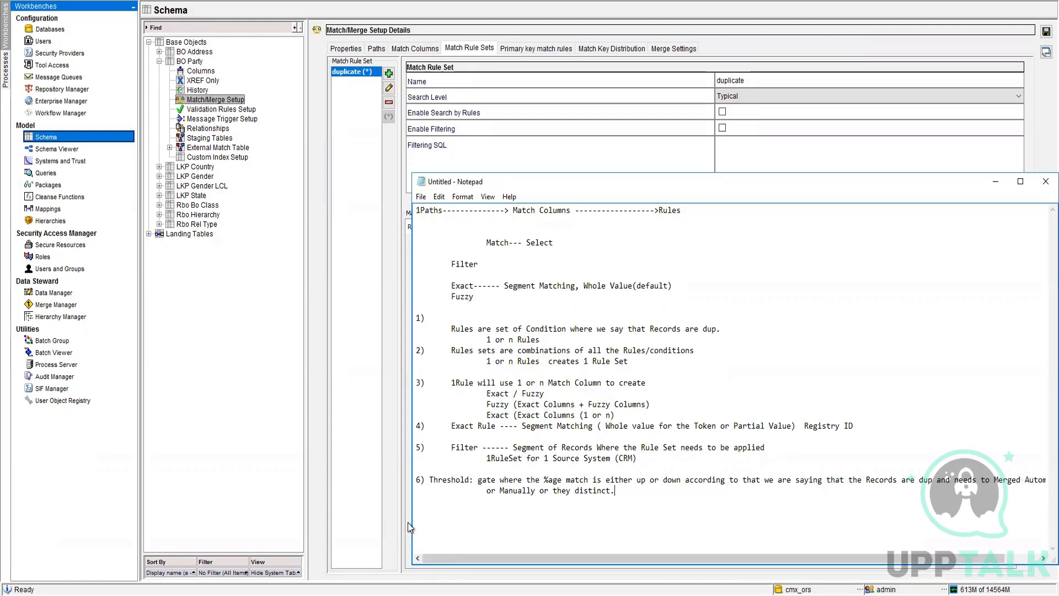
Move the Notepad window so point 6 is fully readable, and add the indented threshold lines "95%" and "85% Manual 85-94.9%" below it.
drag(406, 526, 364, 526)
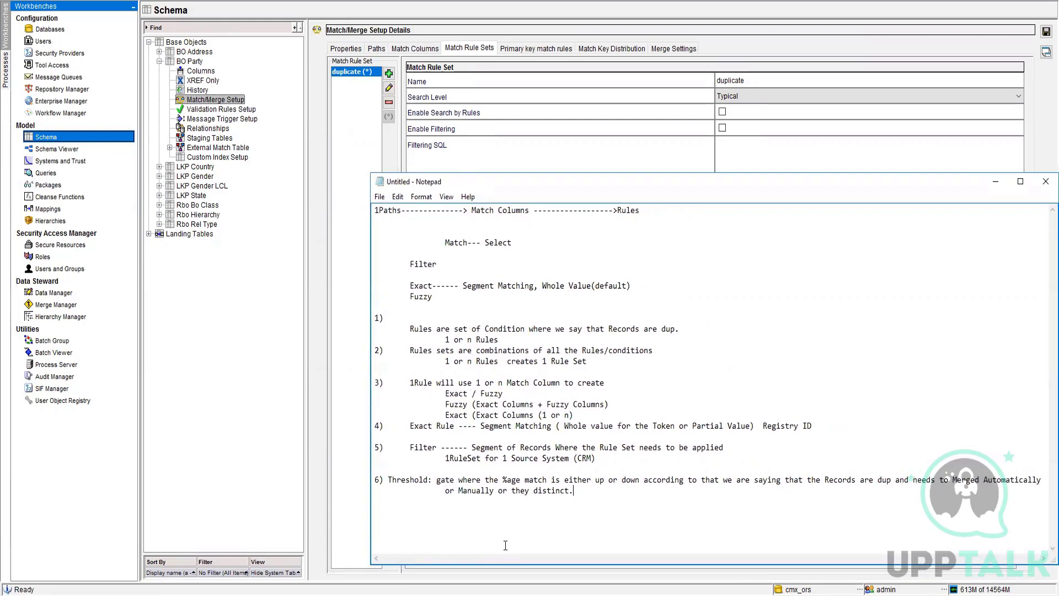
key(Tab)
key(Tab)
text(95)
text(%)
text(85)
text(%)
key(Home)
key(Tab)
key(Tab)
key(Tab)
key(BackSpace)
text(Manual)
text(85-94.9%)
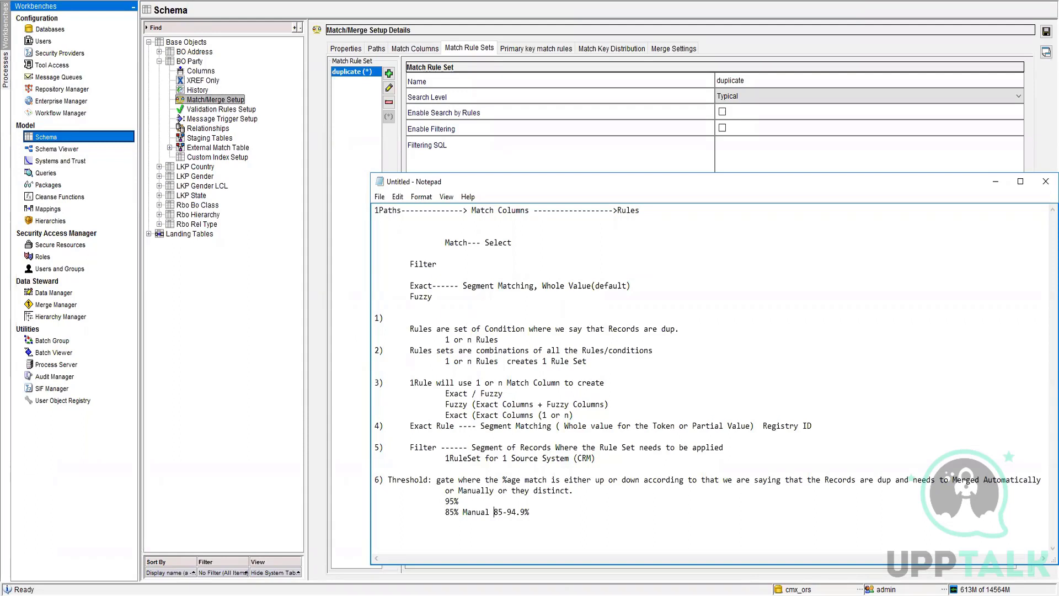
Start point 7 in the notes with the heading "Batch Job:".
click(547, 525)
key(Return)
text(7)
text())
text( Batc)
text(h )
text(Job)
Add the indented line "n Number RuleSet ----- 1 will be Default" under point 7, with blank lines below it.
text(Number Ru)
text(les)
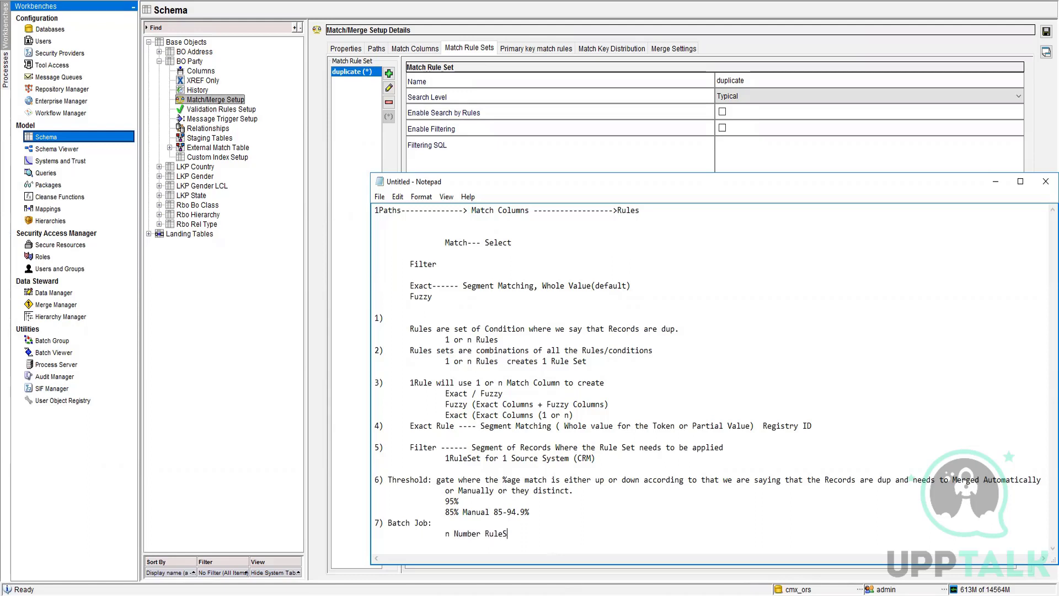
text(et ----- 1 will be Default)
key(Return)
key(Return)
key(Return)
key(Return)
key(Return)
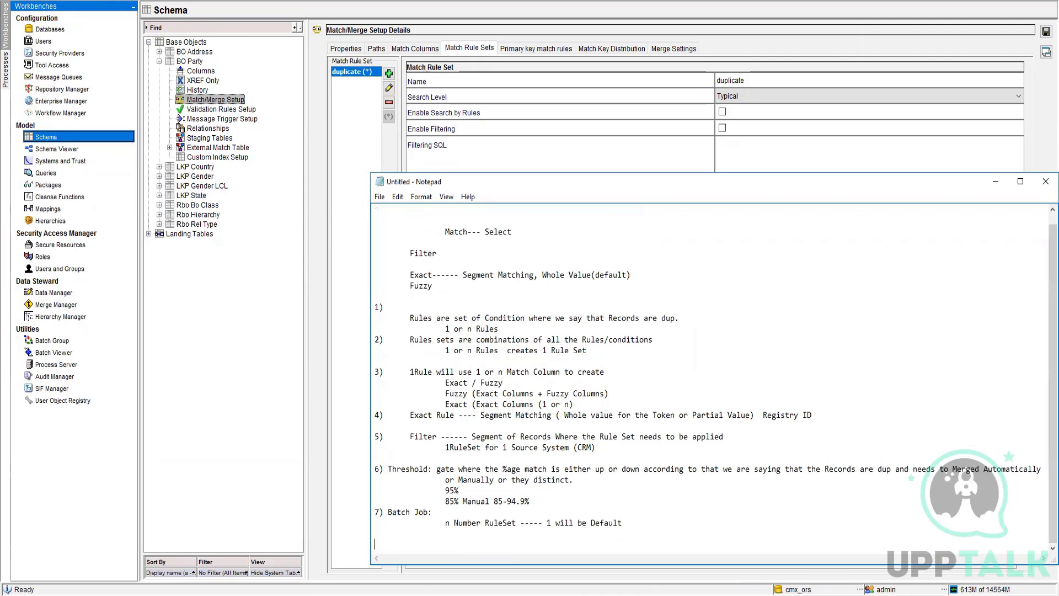
key(Up)
key(Up)
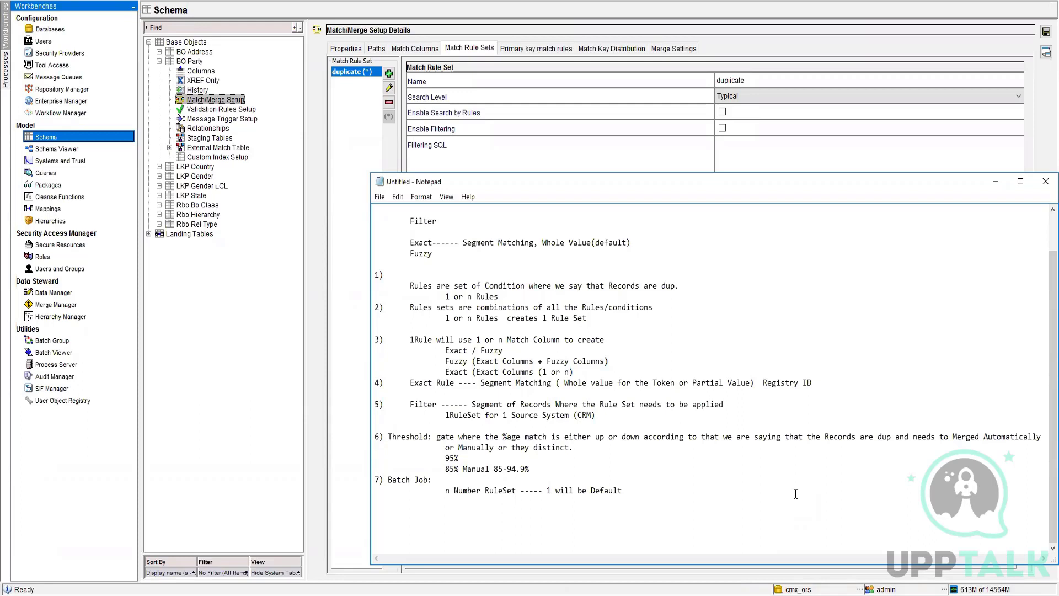
Start point 8 with "RulesSets" and move the Notepad window clear of the match rule set list.
key(Return)
text(8) RulesSets)
drag(707, 180, 823, 180)
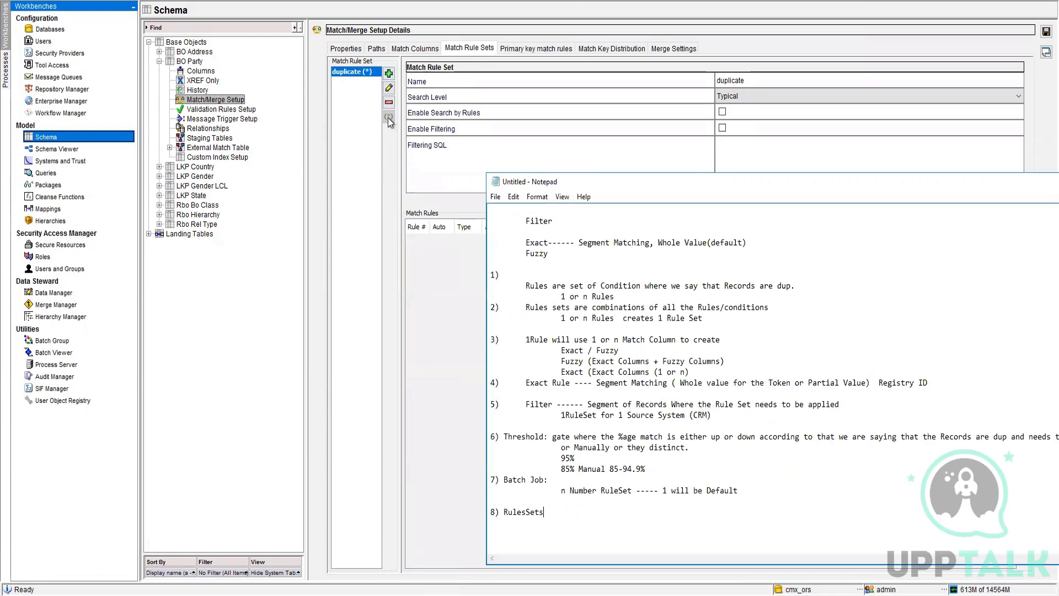
Add a second match rule set named "2Rule" to BO Party in the Schema tool.
click(390, 74)
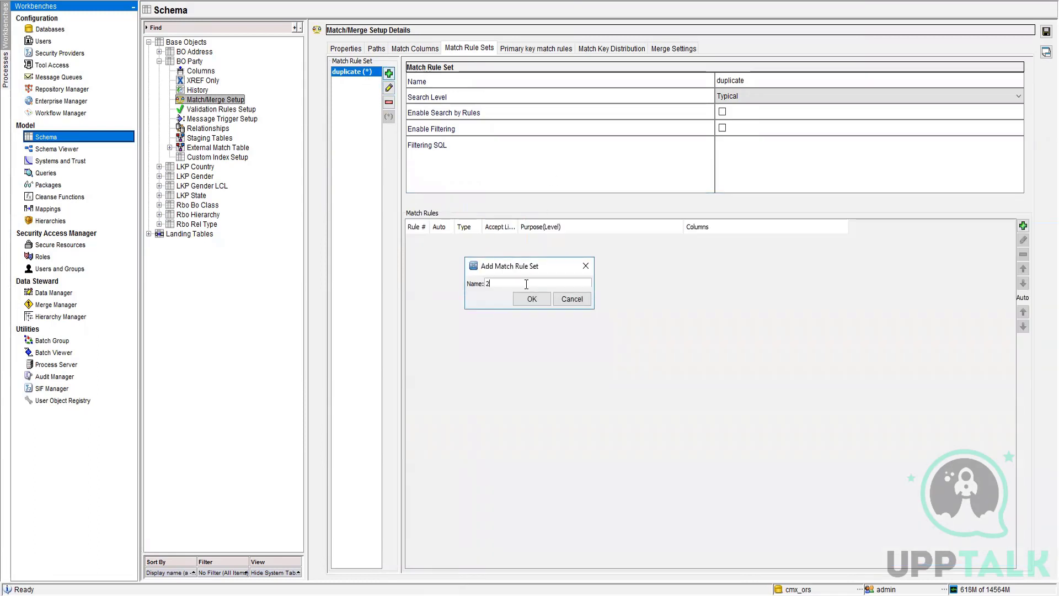
text(2Rule)
click(532, 299)
Make 2Rule the default match rule set, and set duplicate back as the default.
click(352, 83)
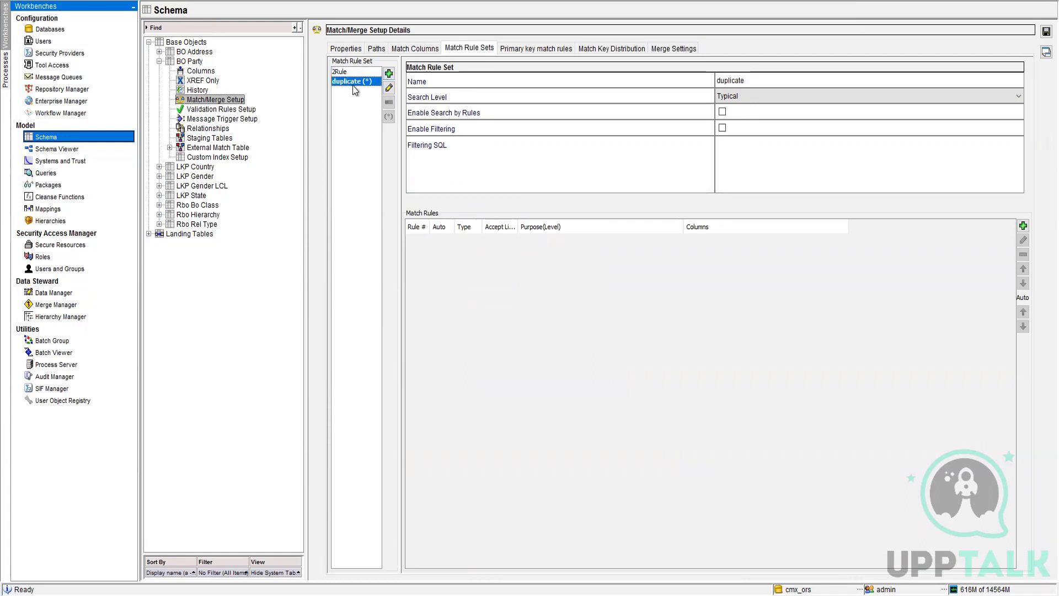
click(342, 72)
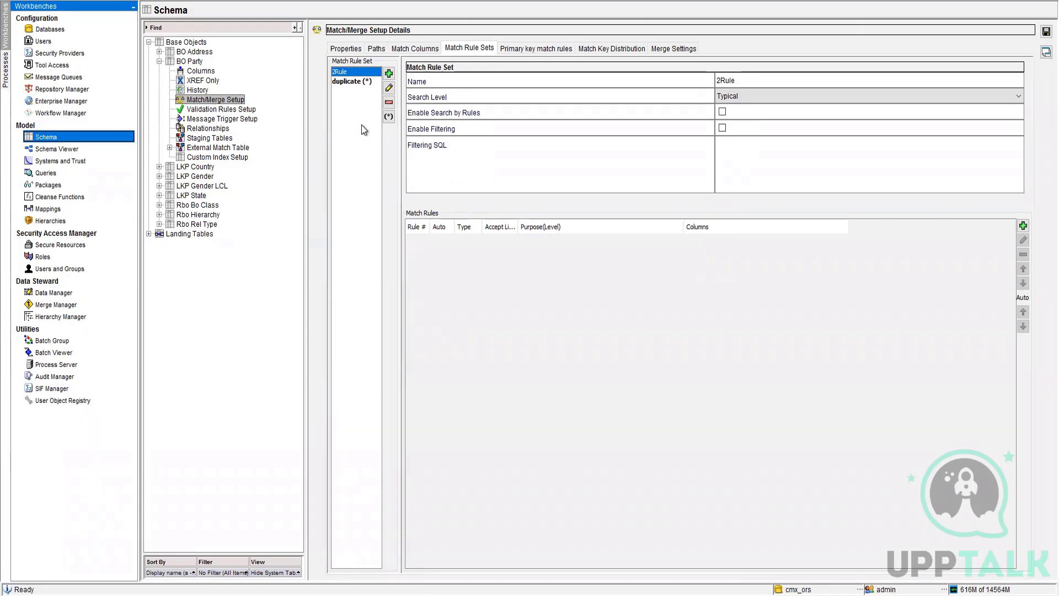
click(389, 117)
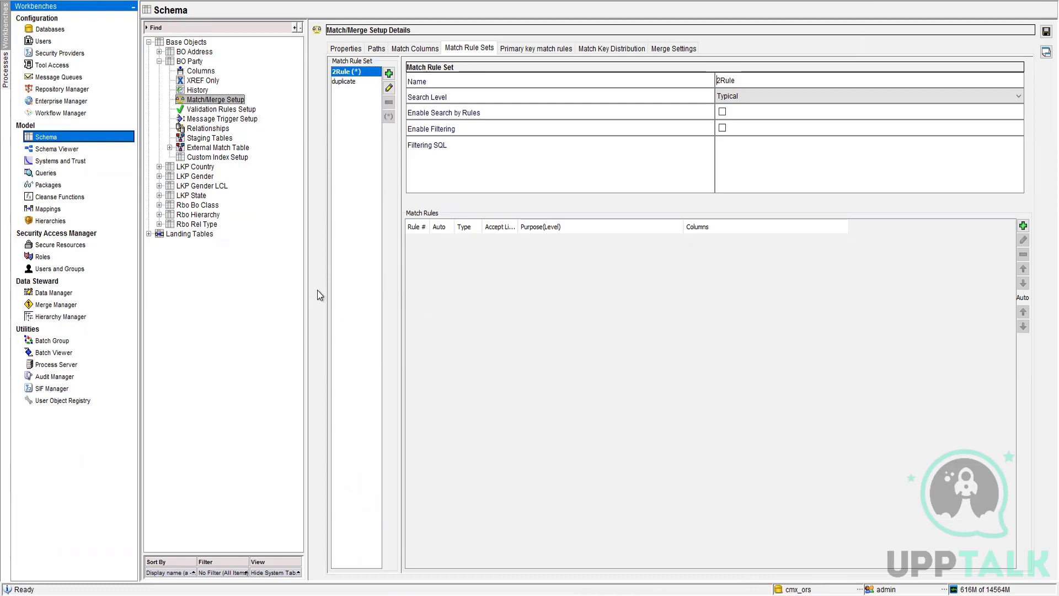
click(352, 81)
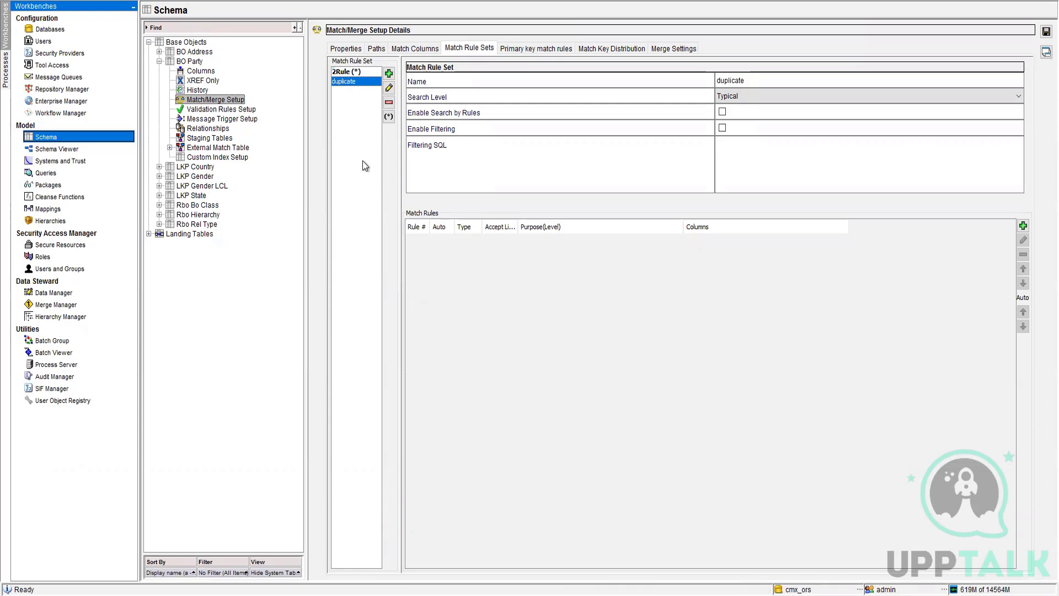
click(389, 117)
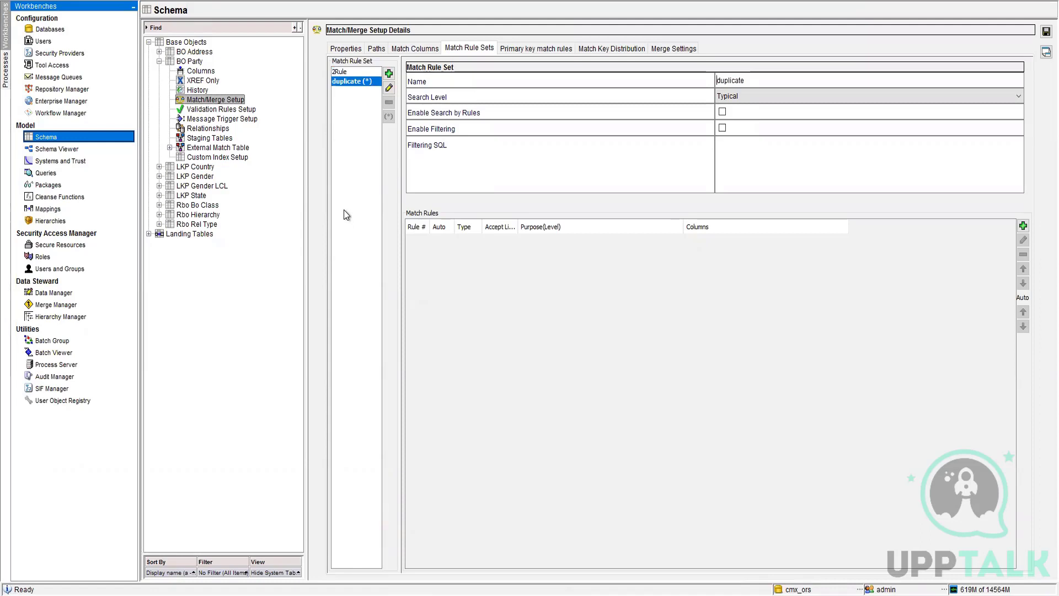
Return to Notepad and extend point 8 with ": Match Columns utilized (".
key(alt+Tab)
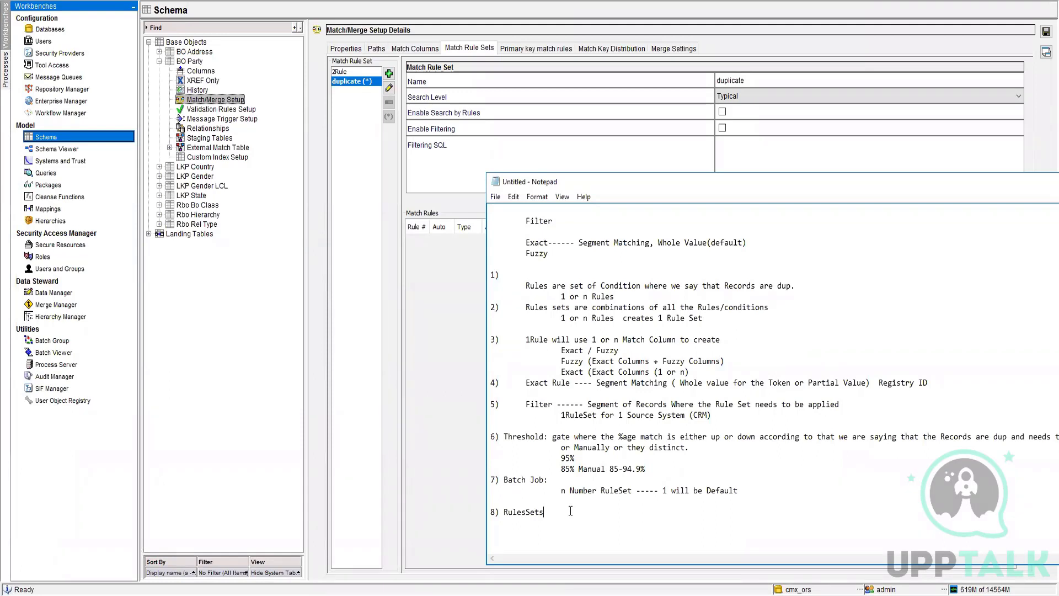
double_click(526, 514)
click(568, 513)
key(Return)
key(BackSpace)
text(Match Column)
key(BackSpace)
text(s ul)
key(BackSpace)
text(tilized)
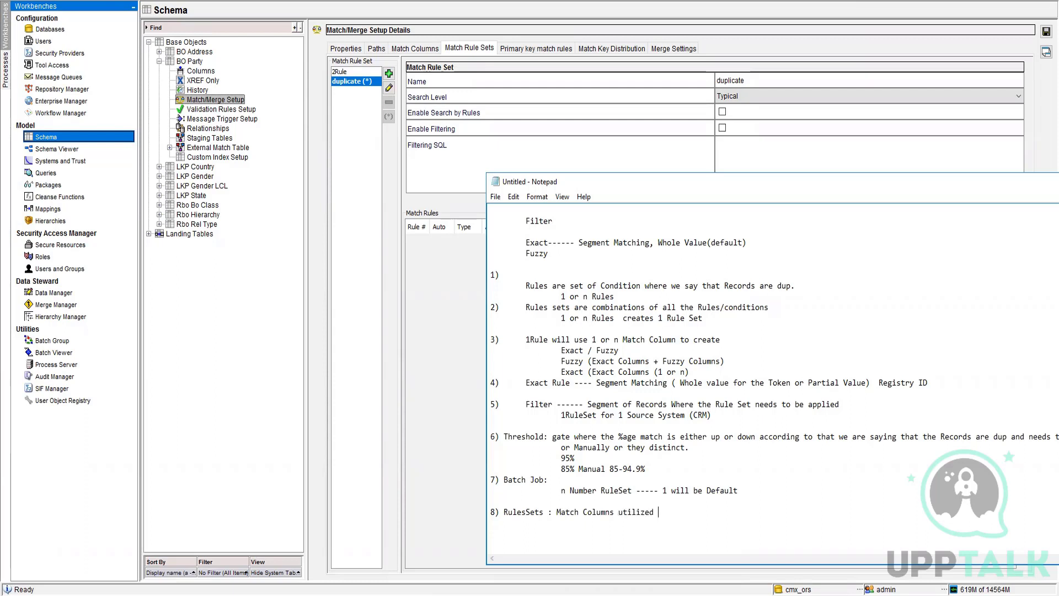
text( ()
Check the BO Party match columns and complete point 8 in Notepad with "(All the created Match Column and Match key will be Seen/visible)".
click(405, 48)
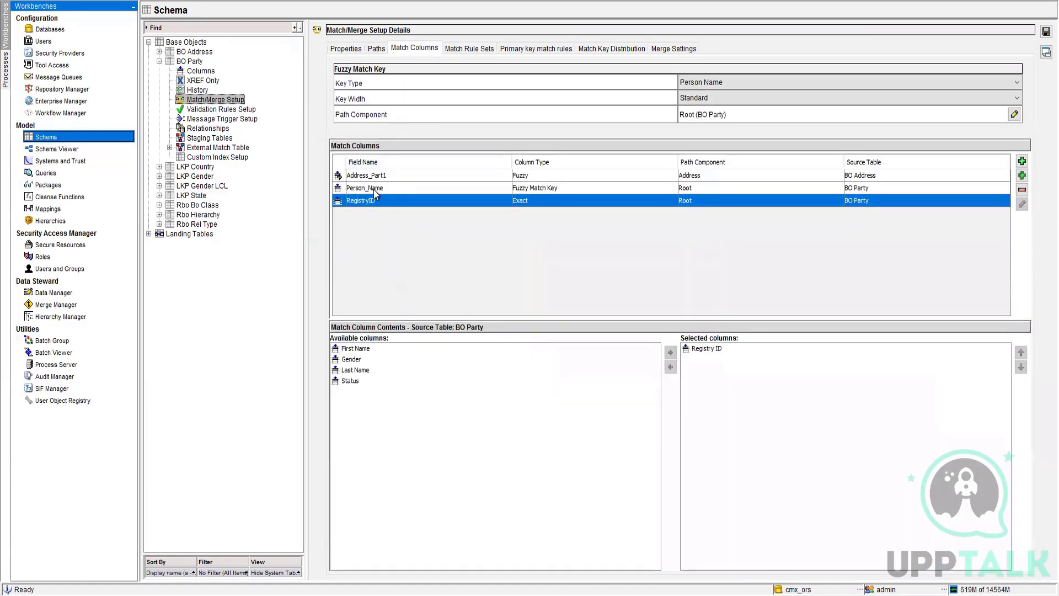
click(471, 51)
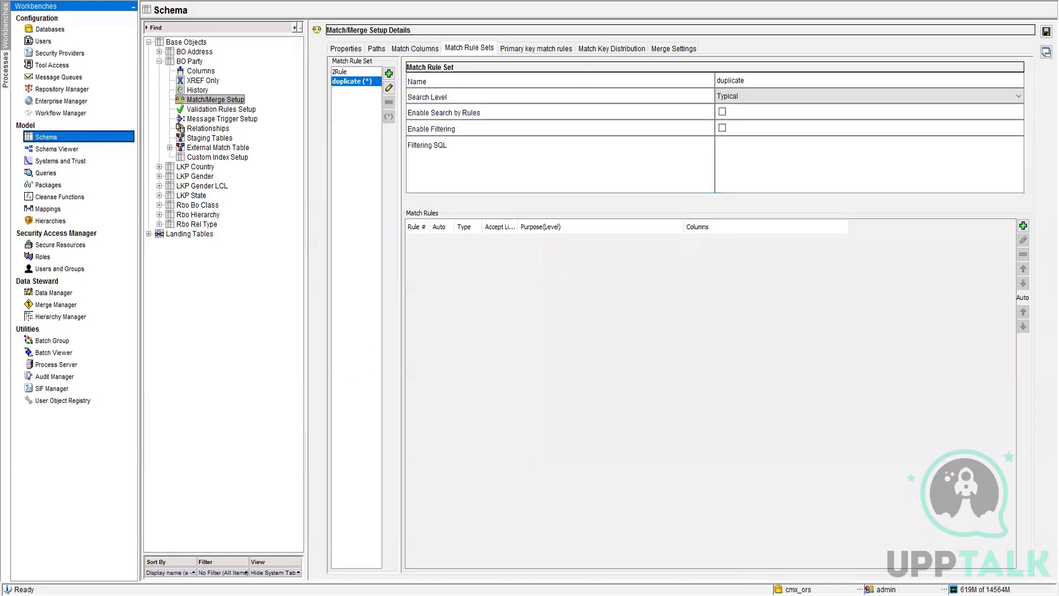
key(alt+Tab)
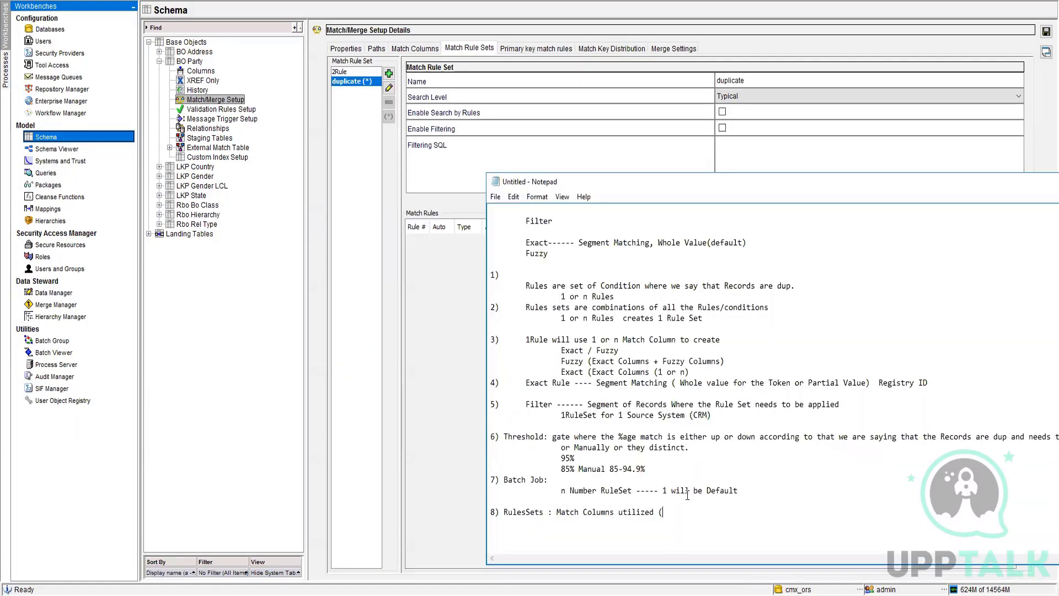
key(BackSpace)
key(BackSpace)
text((All the created Match Column and Match )
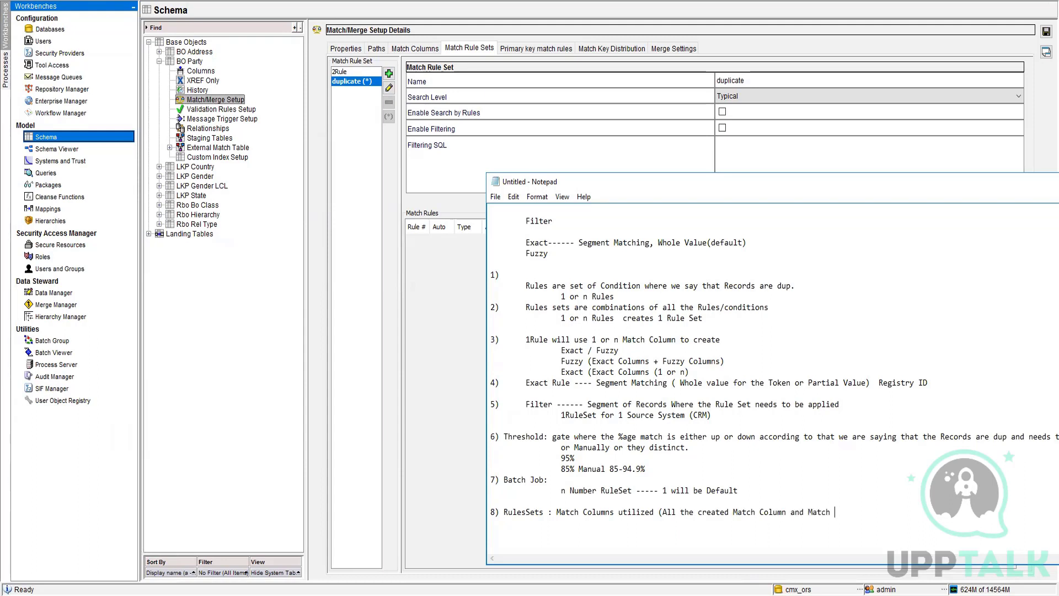
text(key will be Seen/visible))
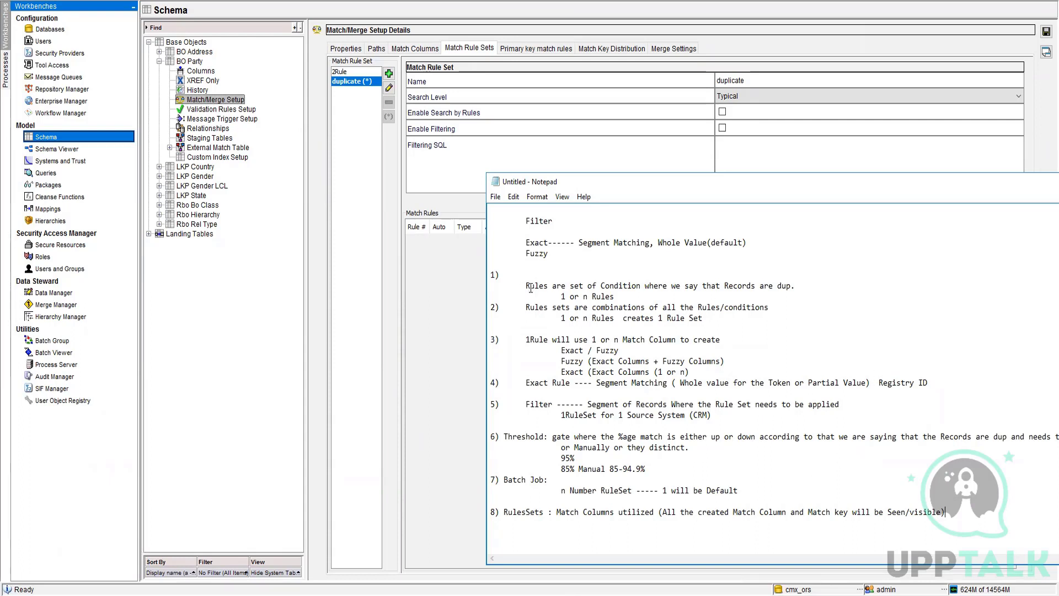
Add point 9 after a blank line: "Priorities: Shifting the Rule to top which is most Important and later will less priority".
key(Return)
key(Return)
text(9) Priorities: Shifting the Rule)
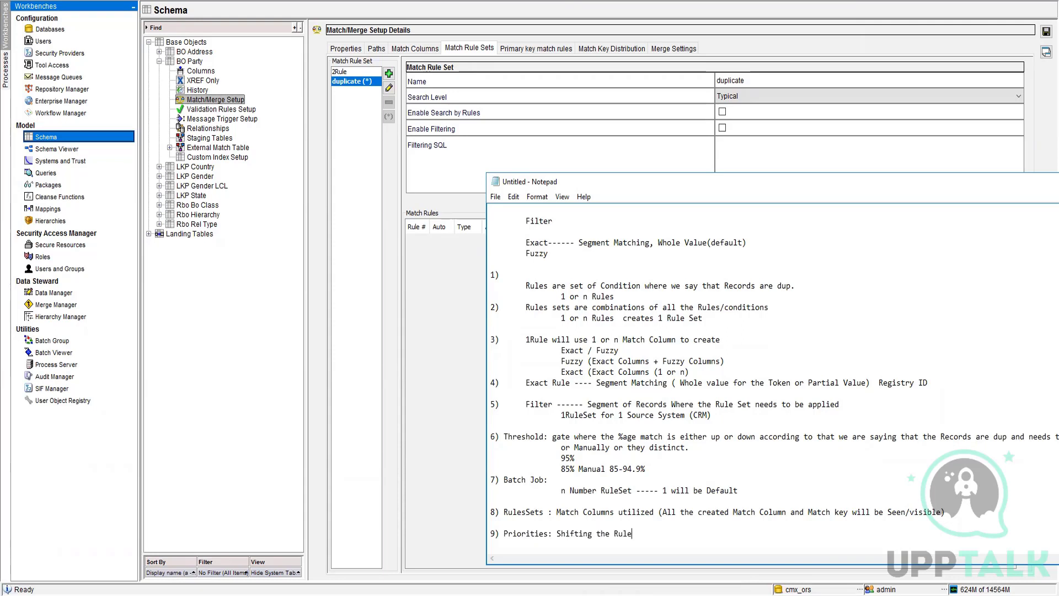
text( to top which is most Import)
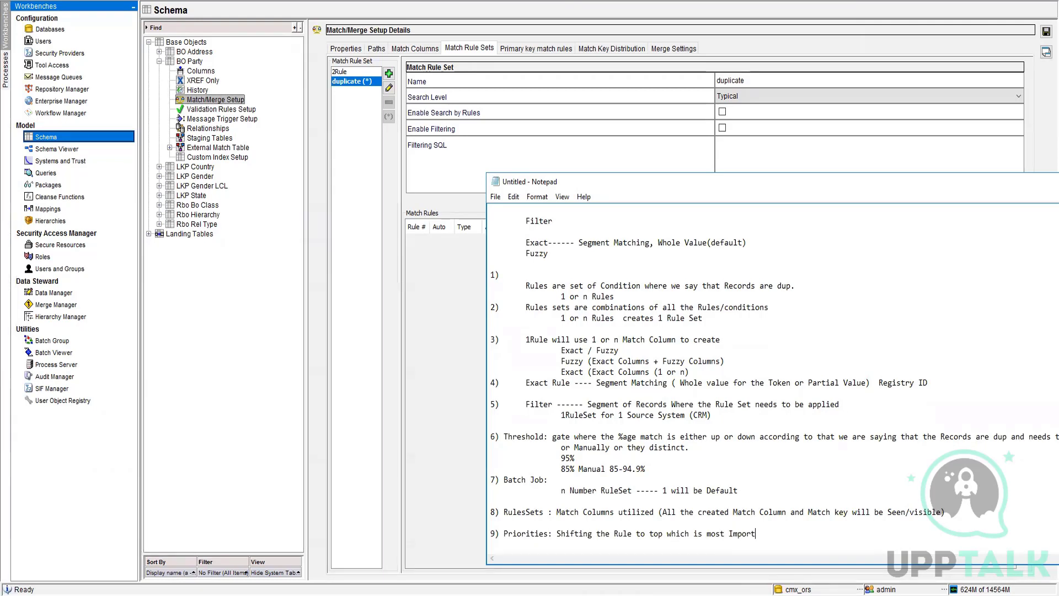
key(BackSpace)
key(BackSpace)
text(rtant and later will less priority)
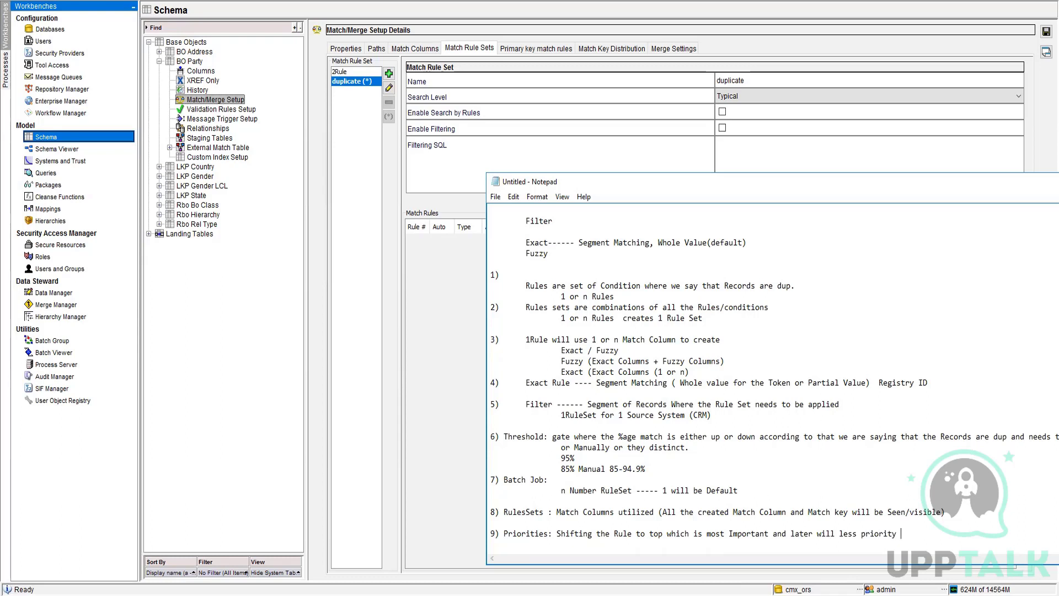
Complete point 9 with "(1st Duplicate later rules will not run)" and move the Notepad window so the whole line is readable.
text( (1st)
text(Duplicate later rules will not)
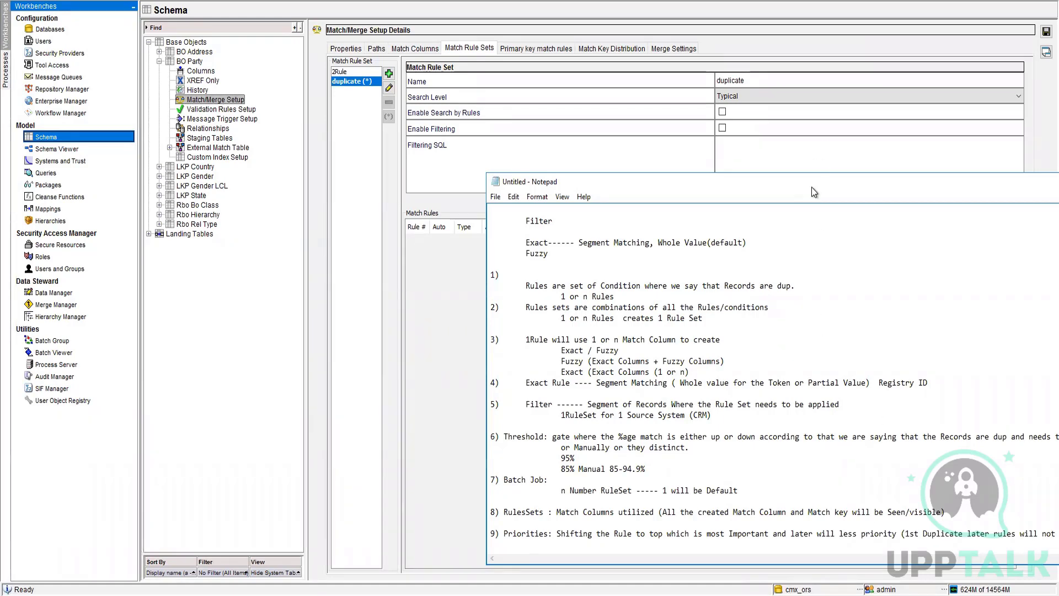
drag(812, 187, 640, 135)
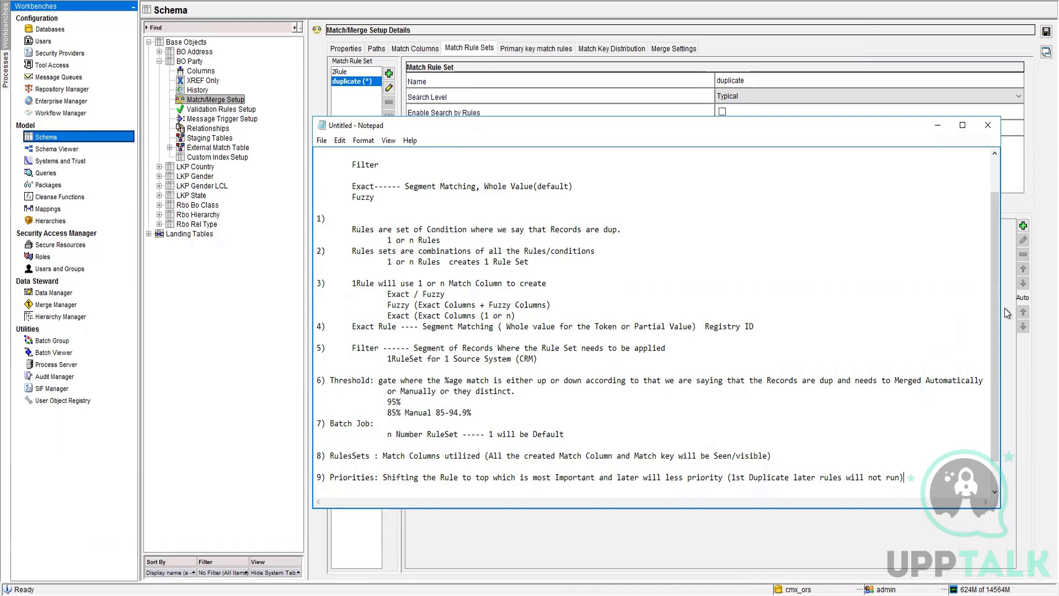
Minimize Notepad and start a new match rule in the duplicate rule set with the Fuzzy match/search strategy.
click(937, 125)
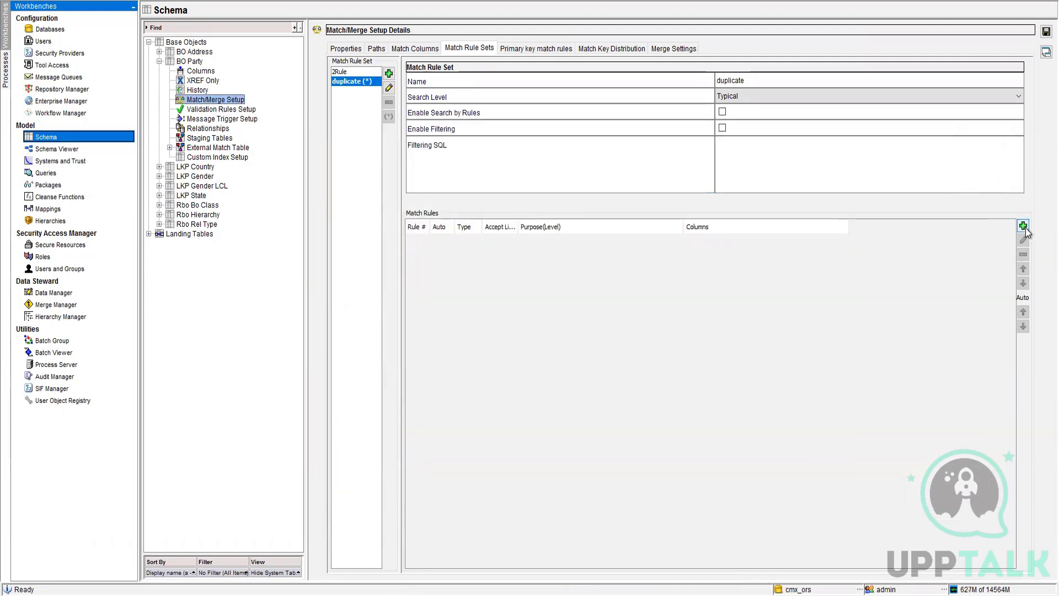
click(1023, 225)
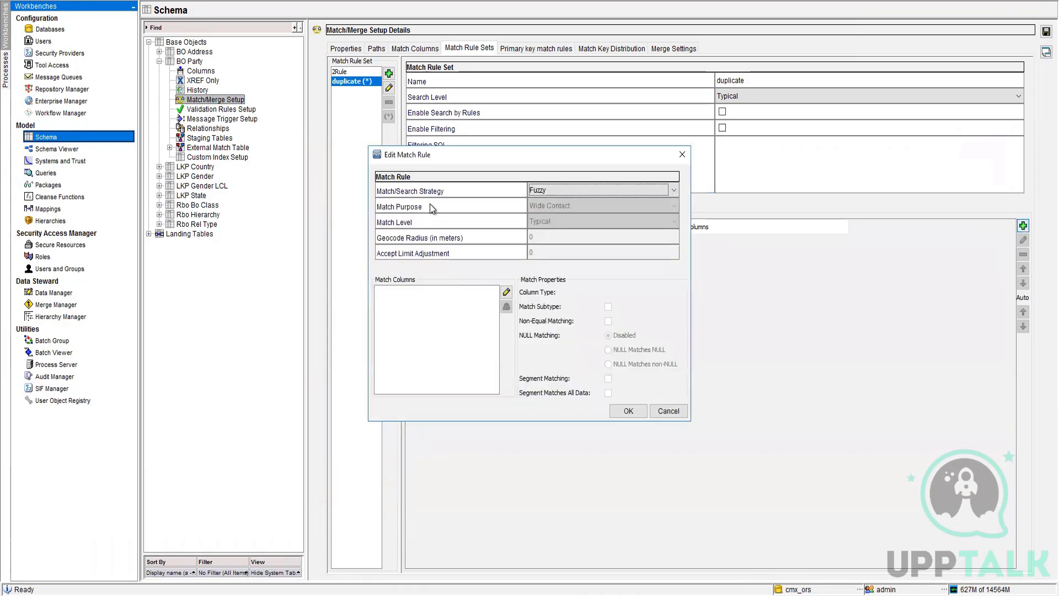
click(581, 190)
click(562, 214)
click(571, 189)
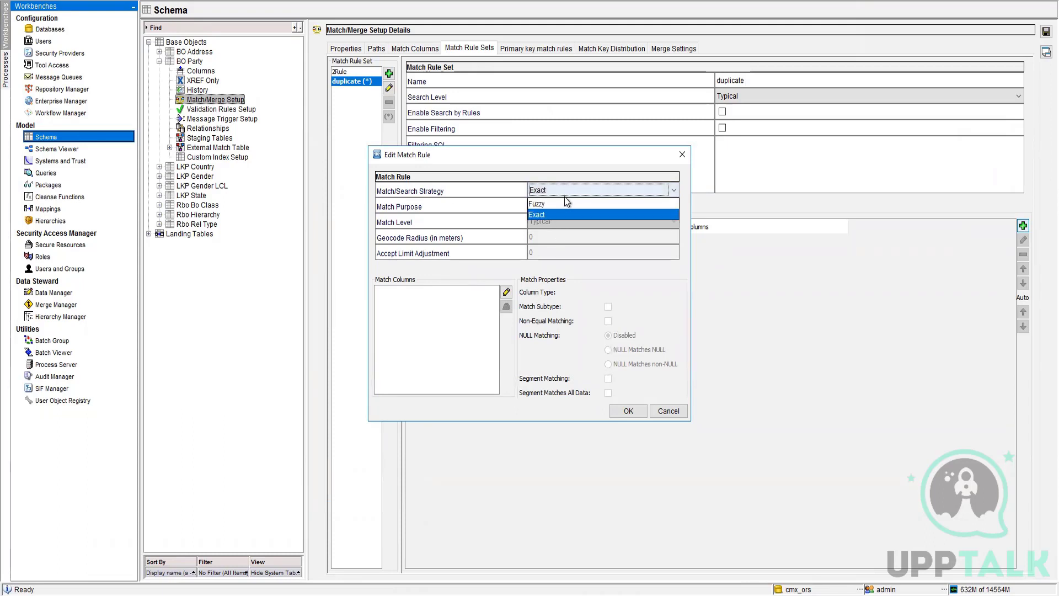
click(562, 201)
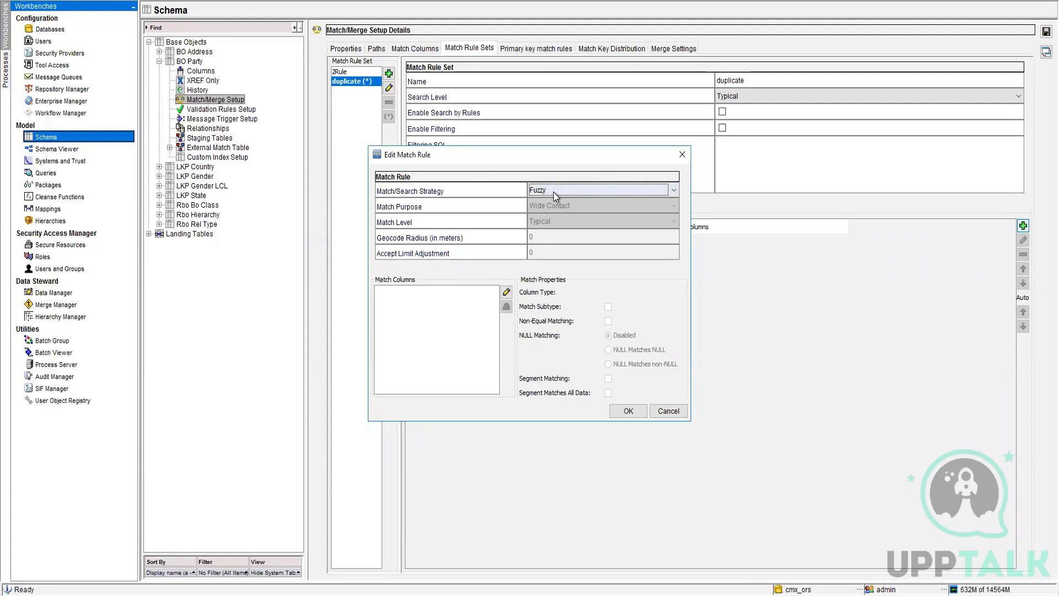
Include the fuzzy columns Address_Part1 and Person_Name and the exact column RegistryID in the match rule.
click(506, 293)
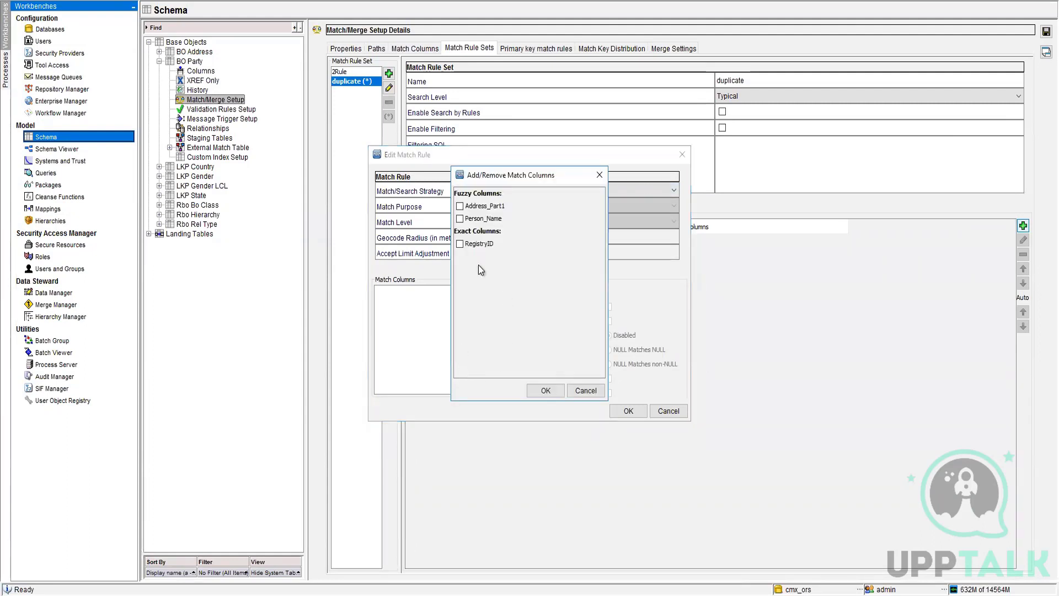
click(461, 206)
click(460, 219)
click(460, 244)
click(543, 392)
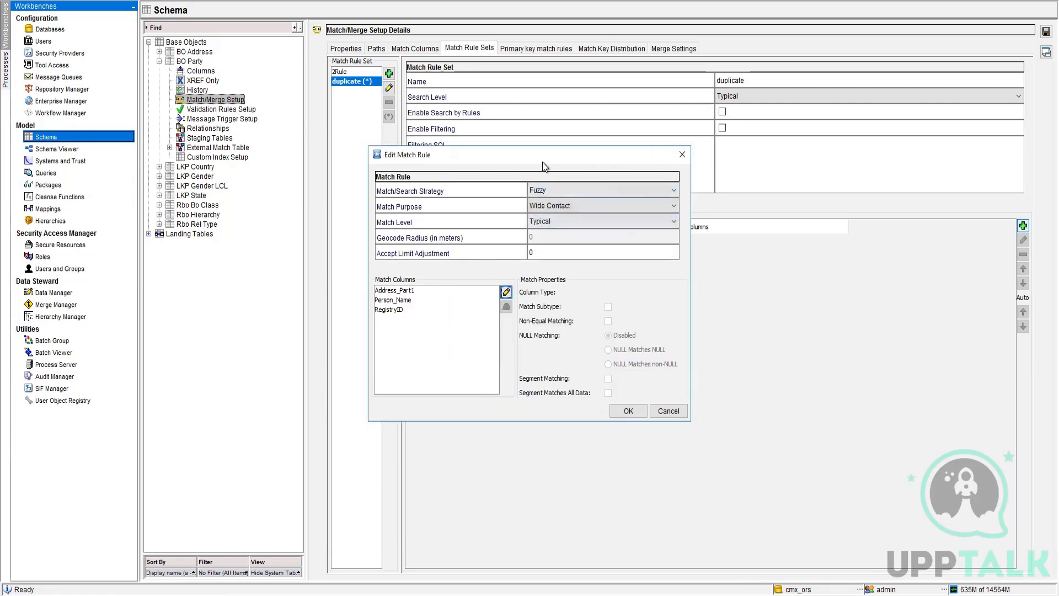
Examine the full range of match purposes offered for the fuzzy match rule.
drag(543, 167, 603, 242)
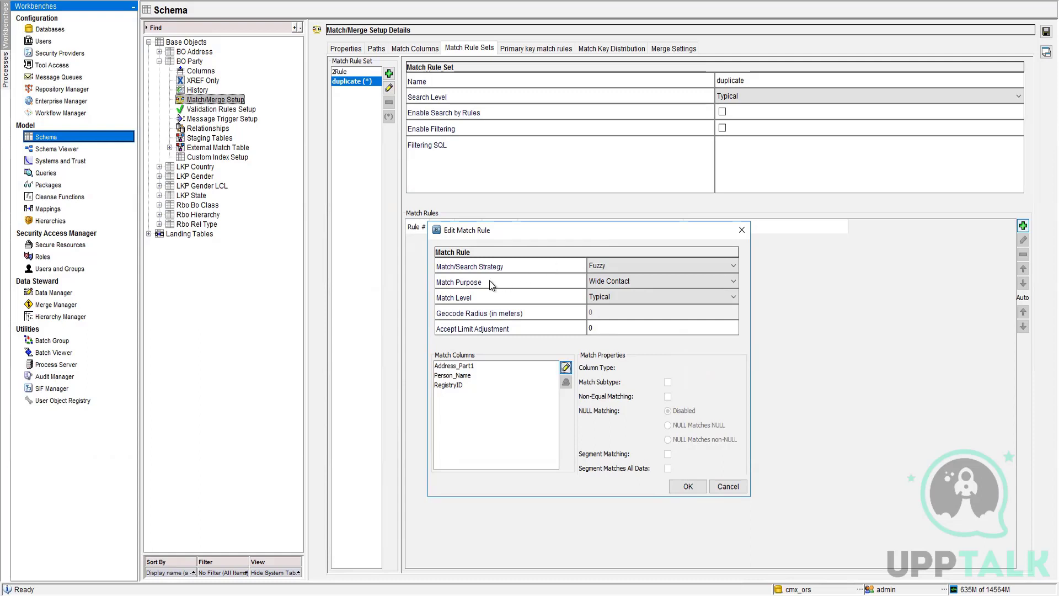
click(596, 283)
scroll(605, 353, down, 3)
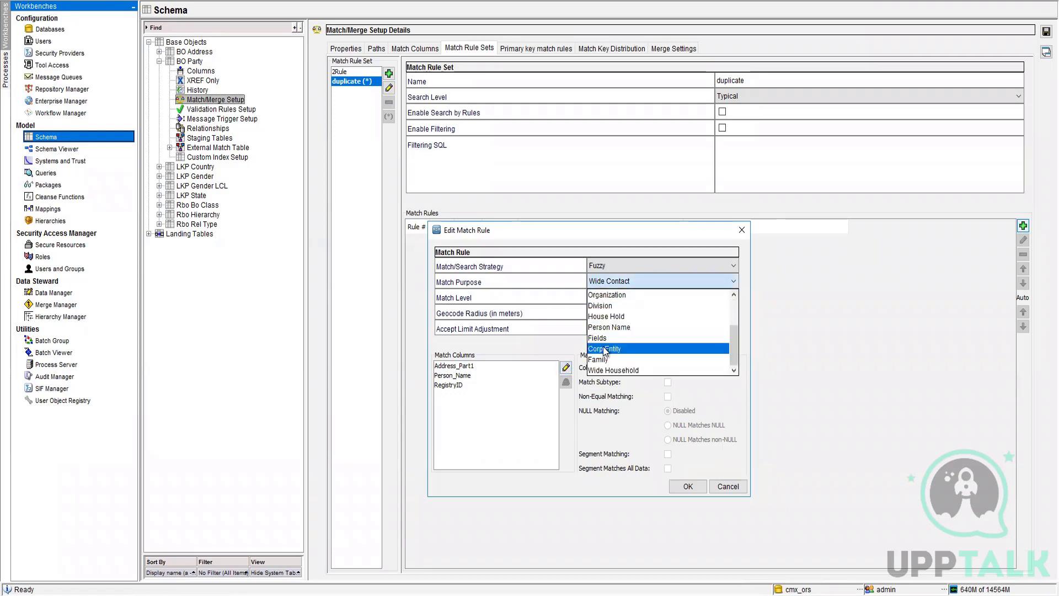
scroll(605, 372, up, 2)
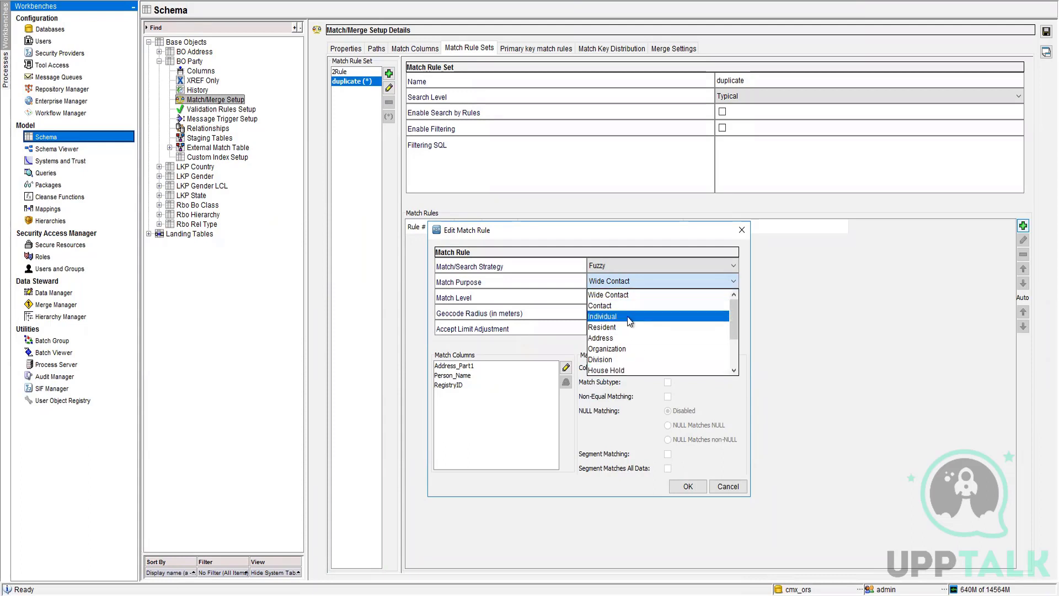
scroll(629, 320, down, 2)
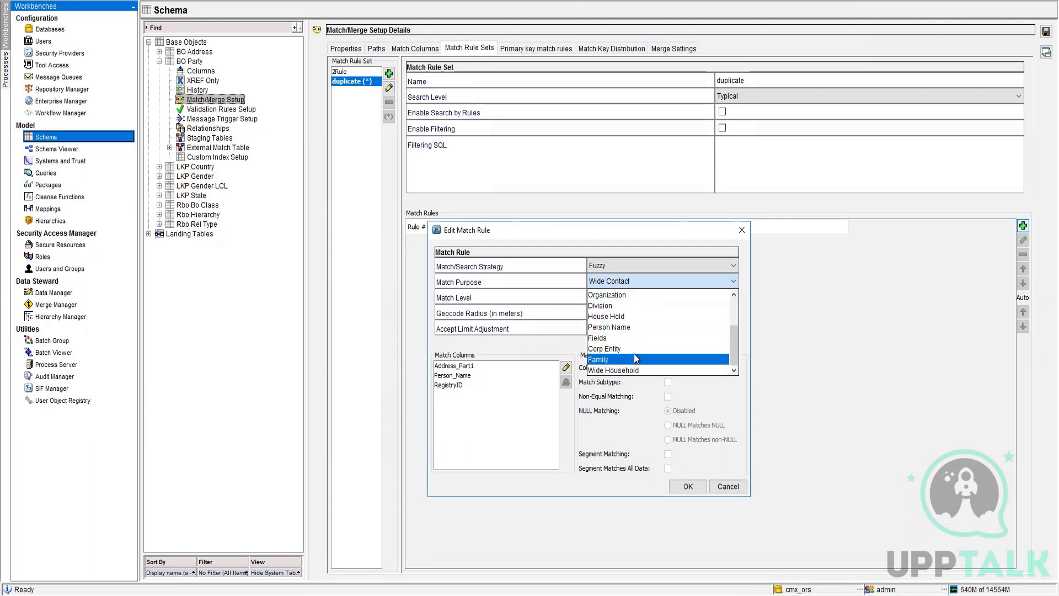
scroll(635, 348, up, 3)
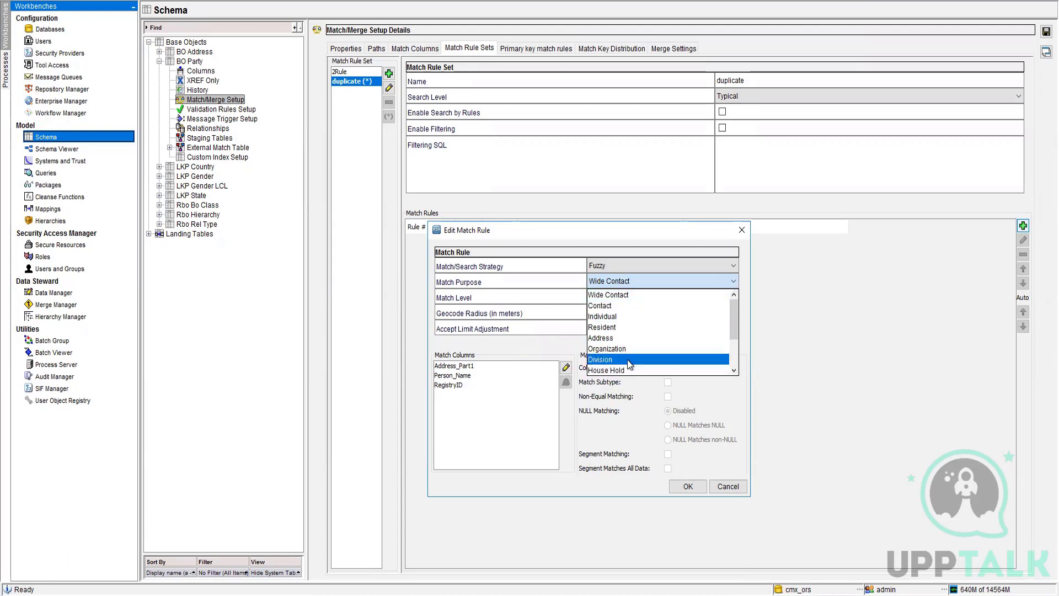
scroll(627, 337, down, 1)
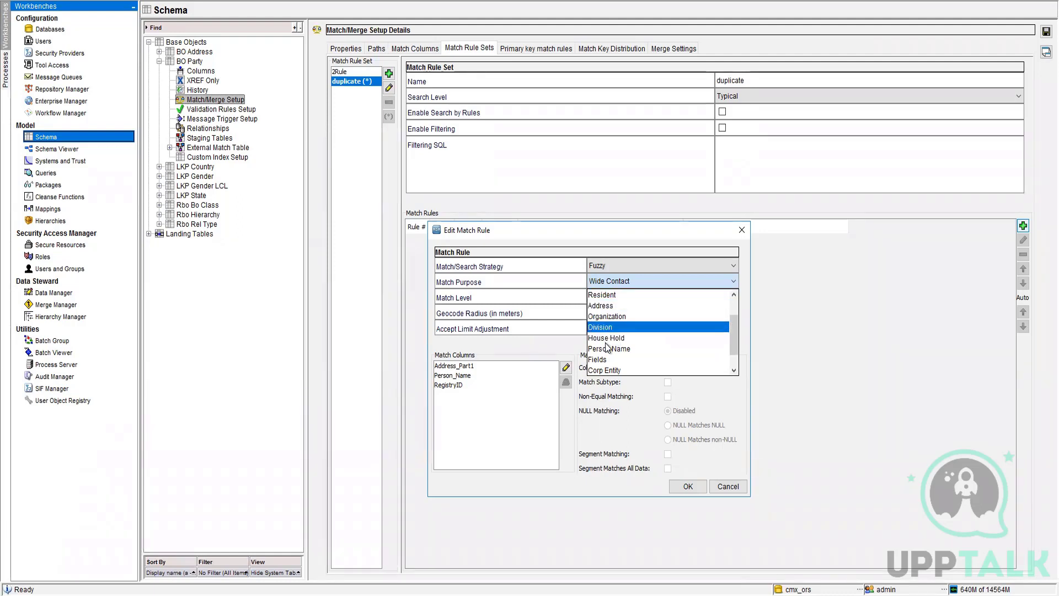
scroll(627, 359, down, 1)
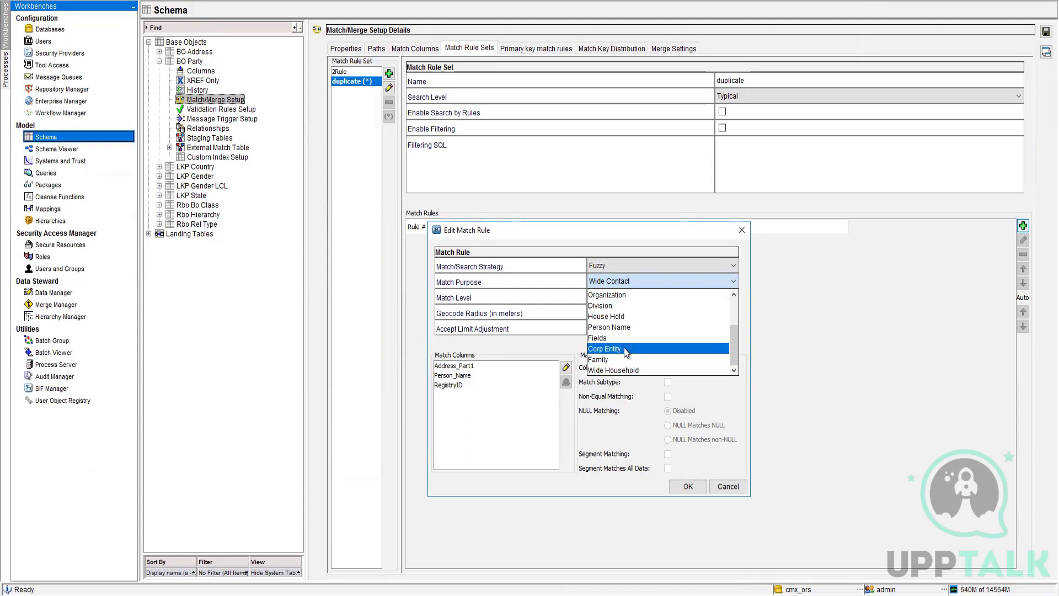
scroll(625, 347, up, 3)
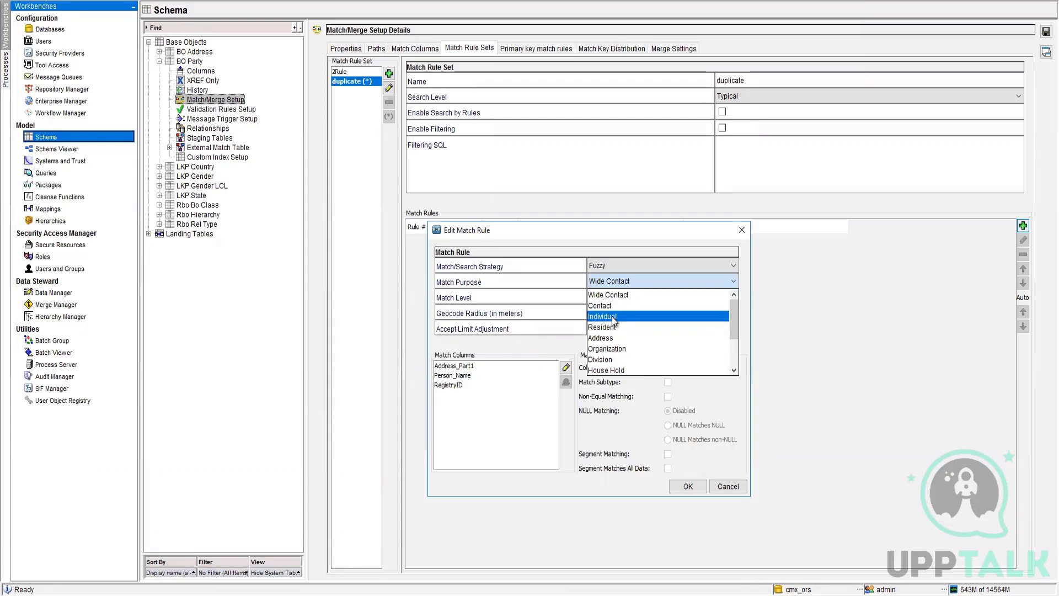
click(614, 319)
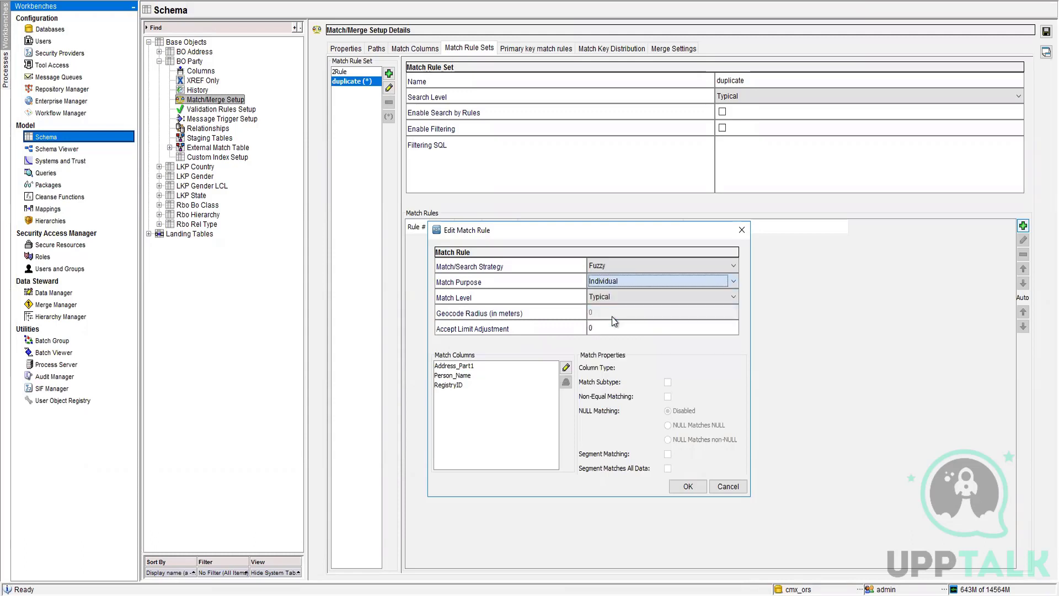
click(612, 299)
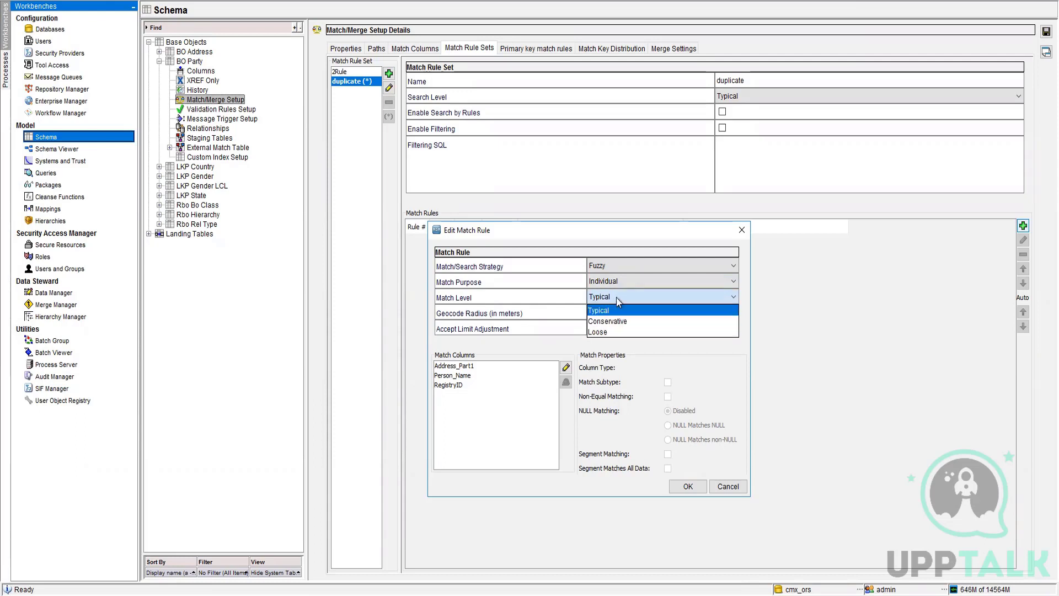
click(612, 310)
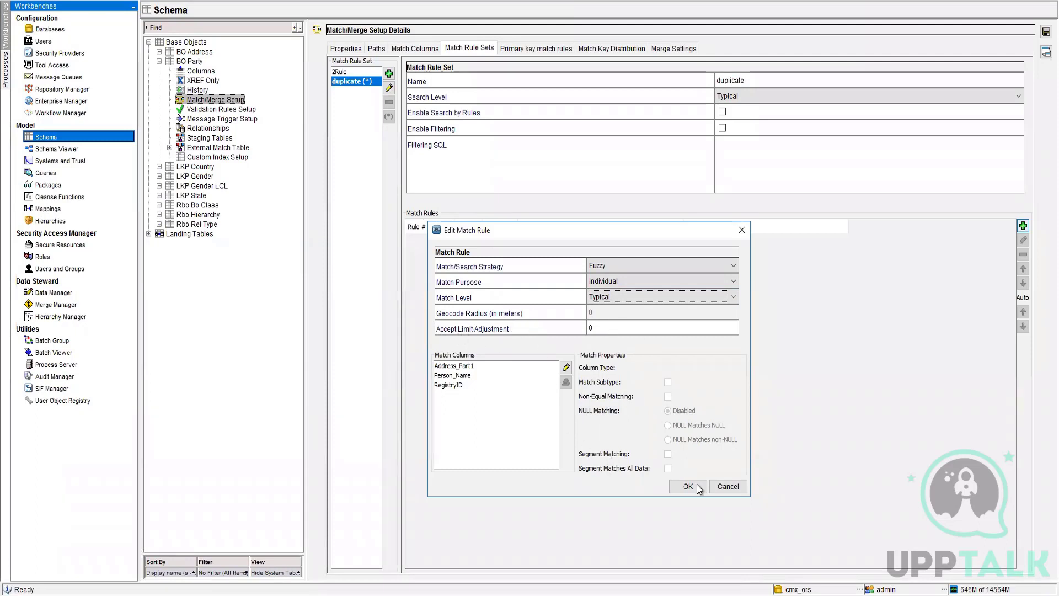
click(727, 486)
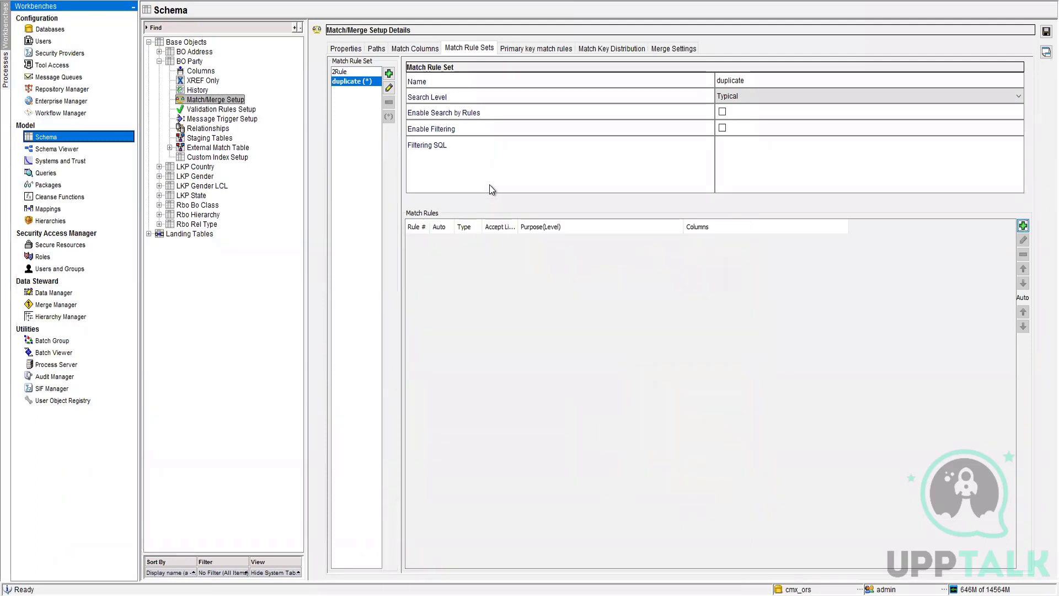
click(344, 49)
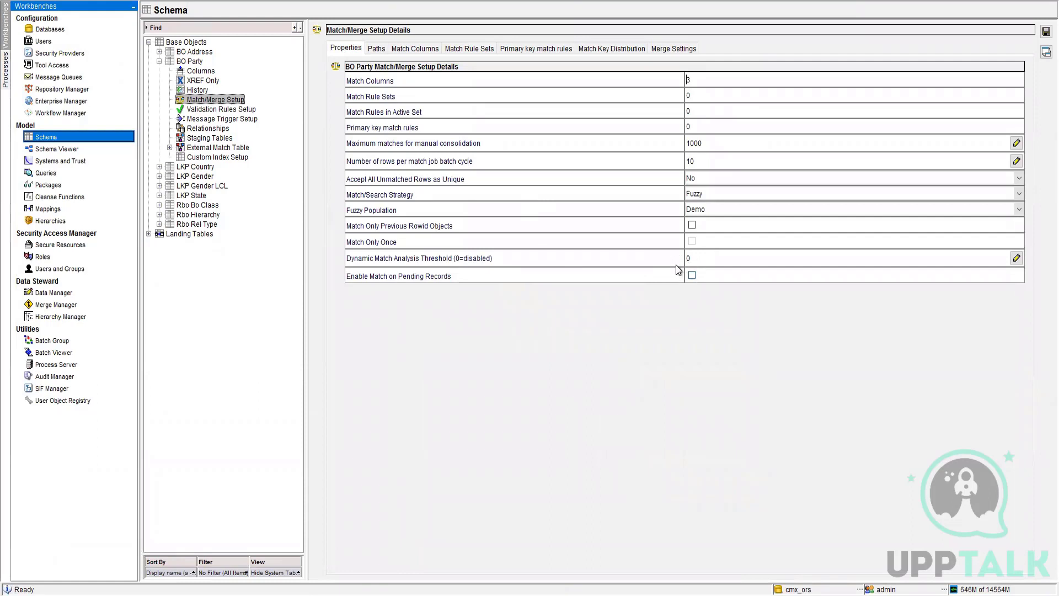
click(456, 49)
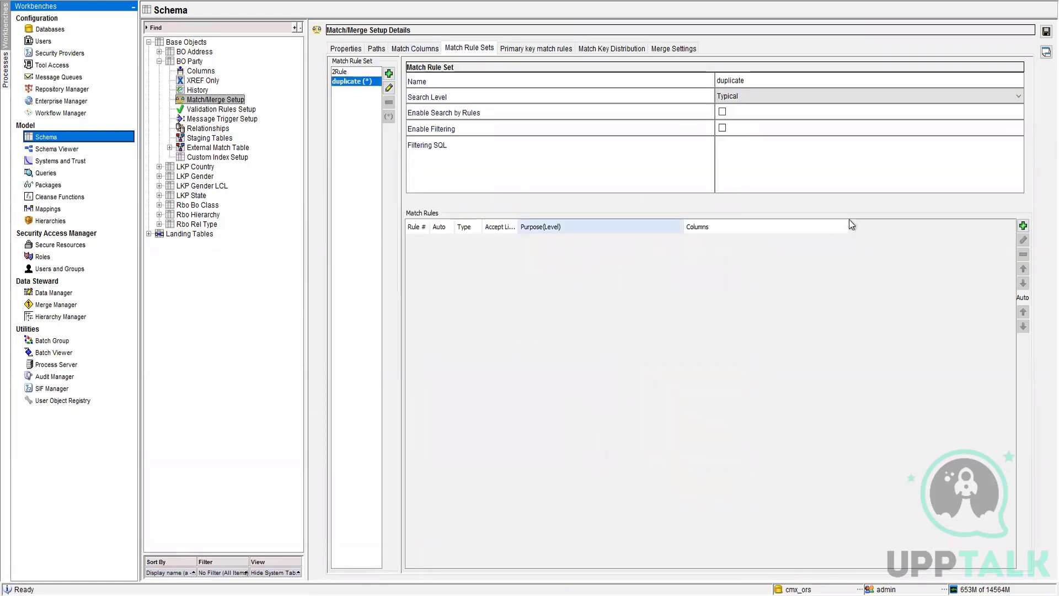
Start a new Fuzzy match rule in the duplicate rule set with the columns Address_Part1, Person_Name and RegistryID.
click(1023, 226)
click(588, 187)
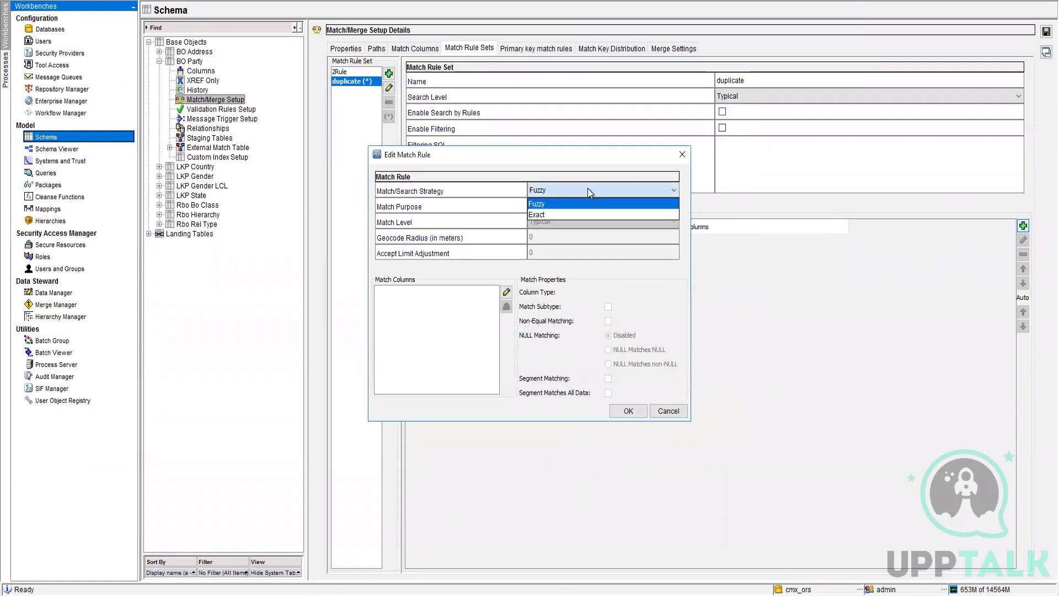
click(551, 197)
click(507, 292)
click(459, 219)
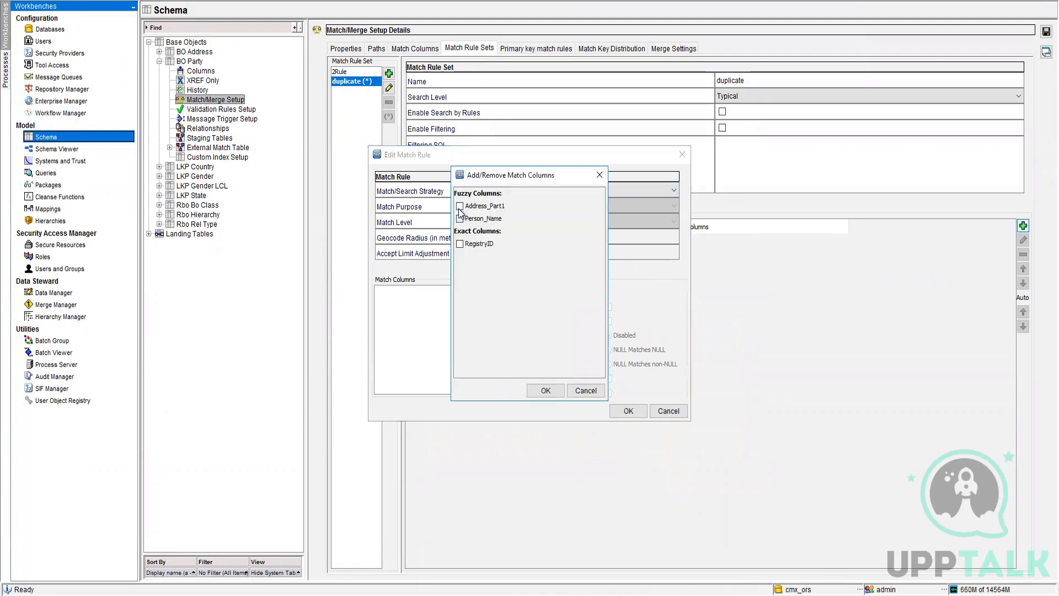
click(459, 206)
click(460, 243)
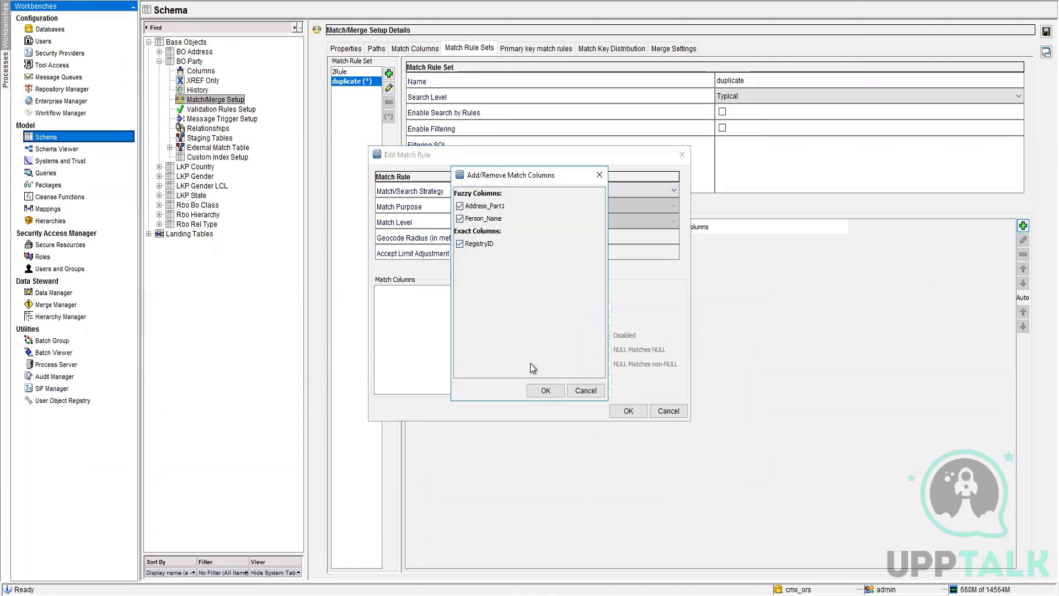
click(545, 391)
Try to save the fuzzy rule with the match purpose Individual.
click(559, 210)
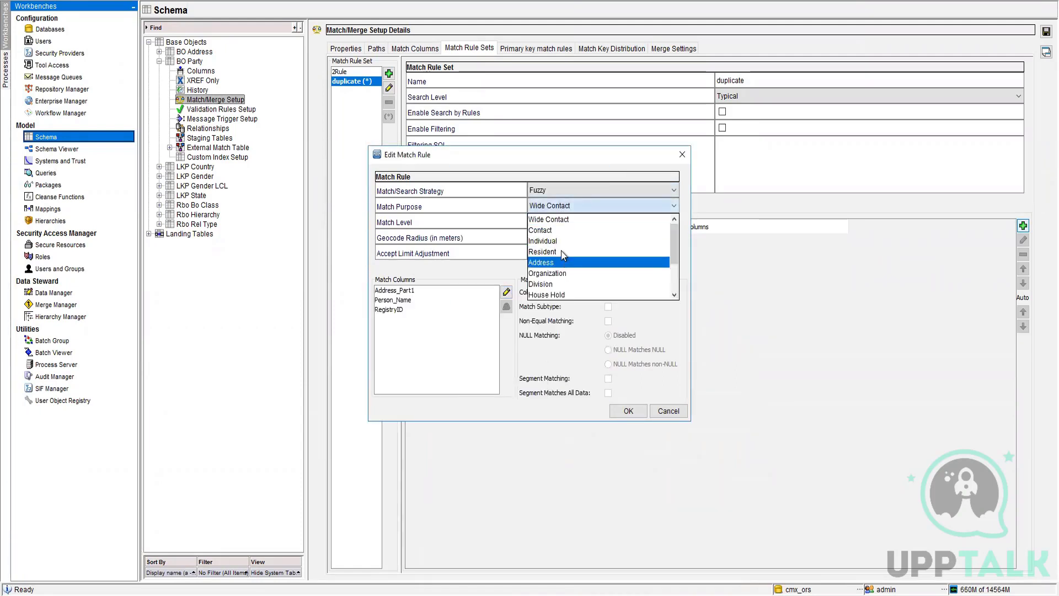
click(560, 241)
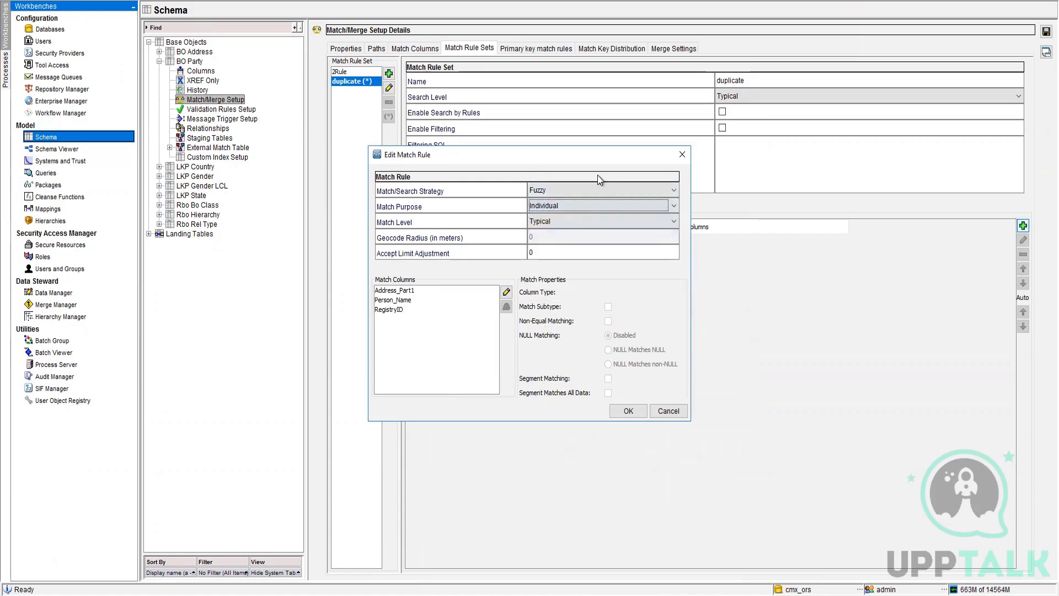
drag(528, 158, 597, 174)
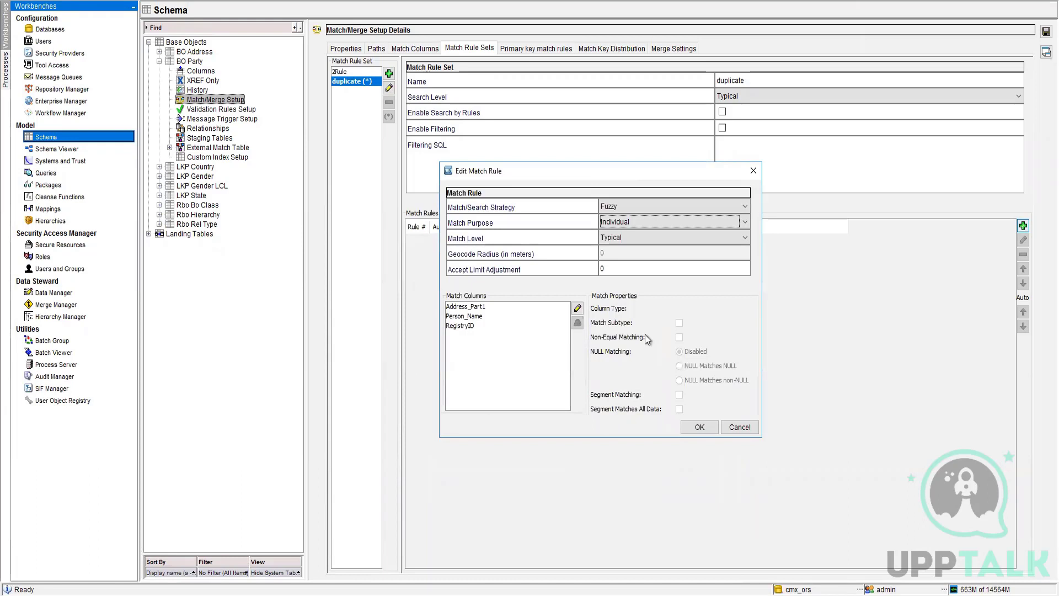
click(699, 429)
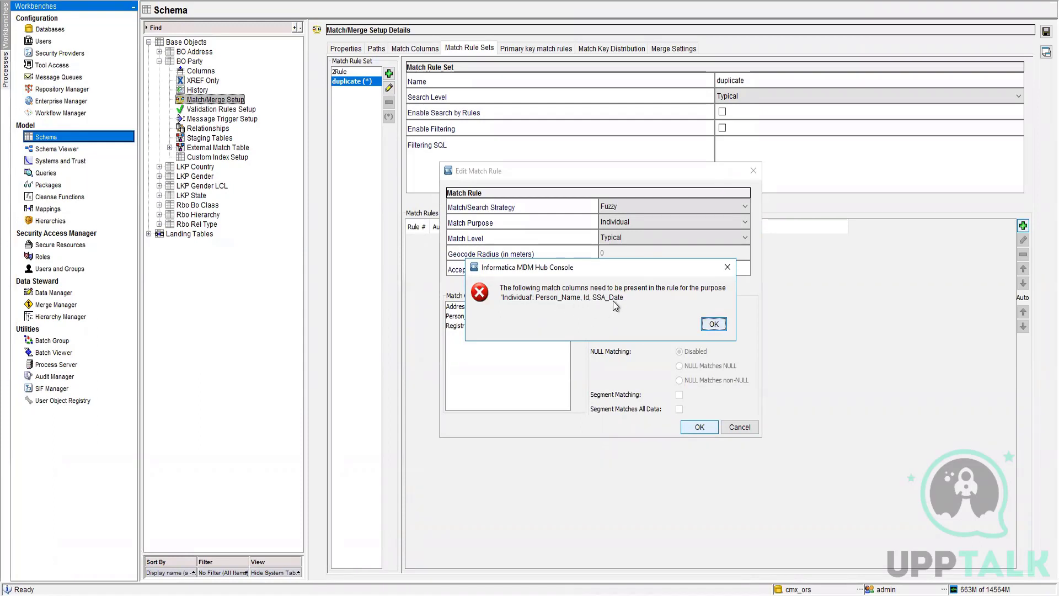
click(714, 324)
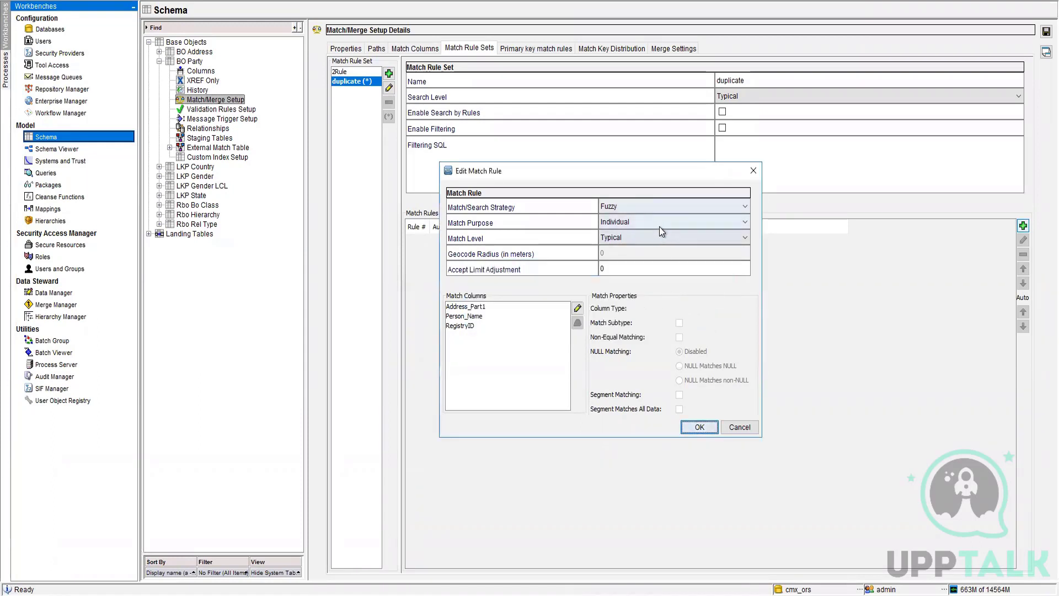
Set the fuzzy rule's match purpose to Resident and save the rule to the duplicate rule set.
click(660, 222)
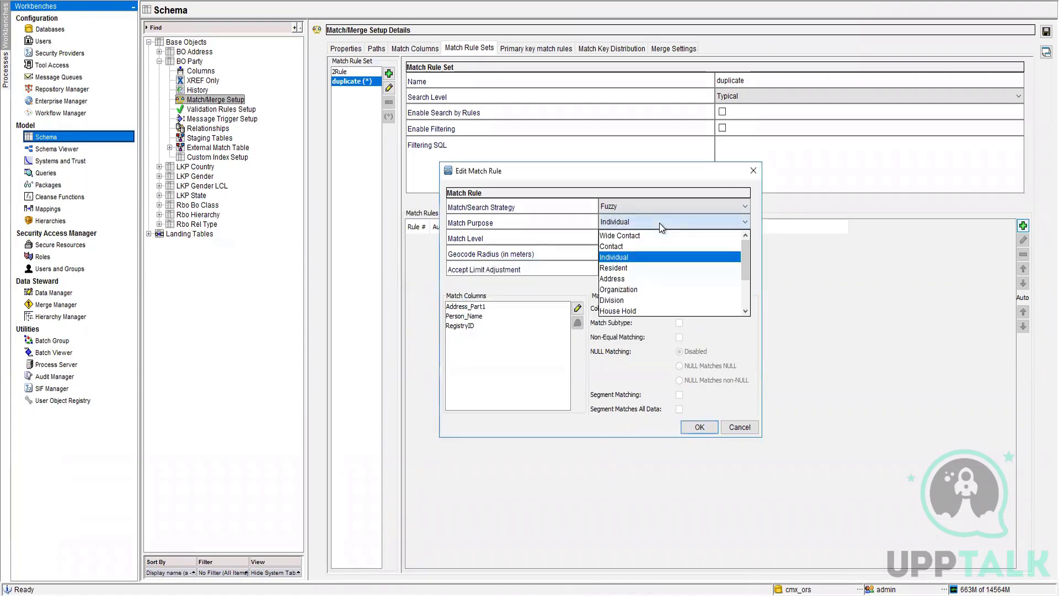
click(639, 269)
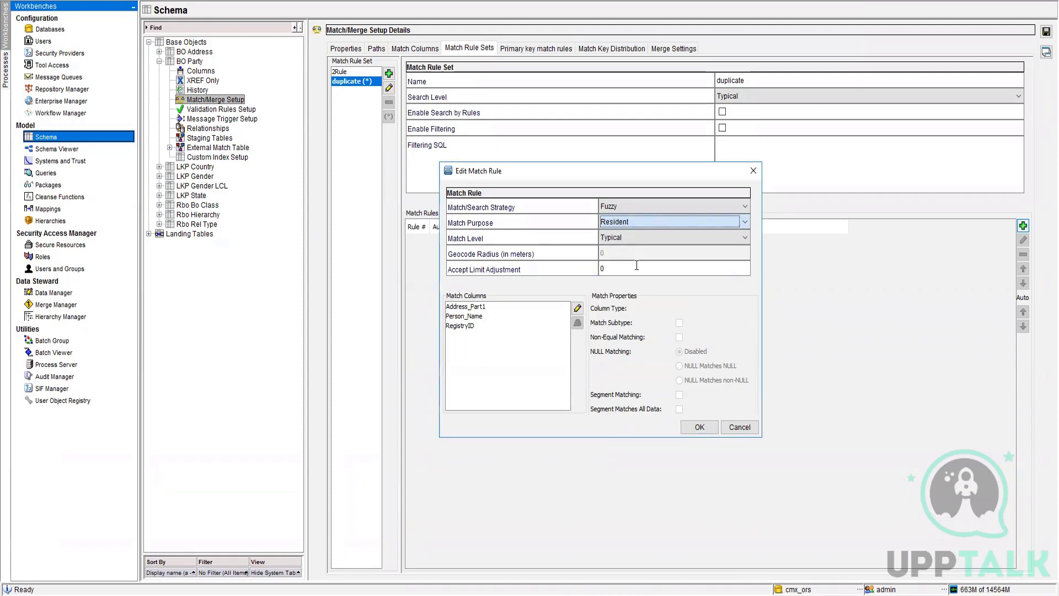
click(699, 427)
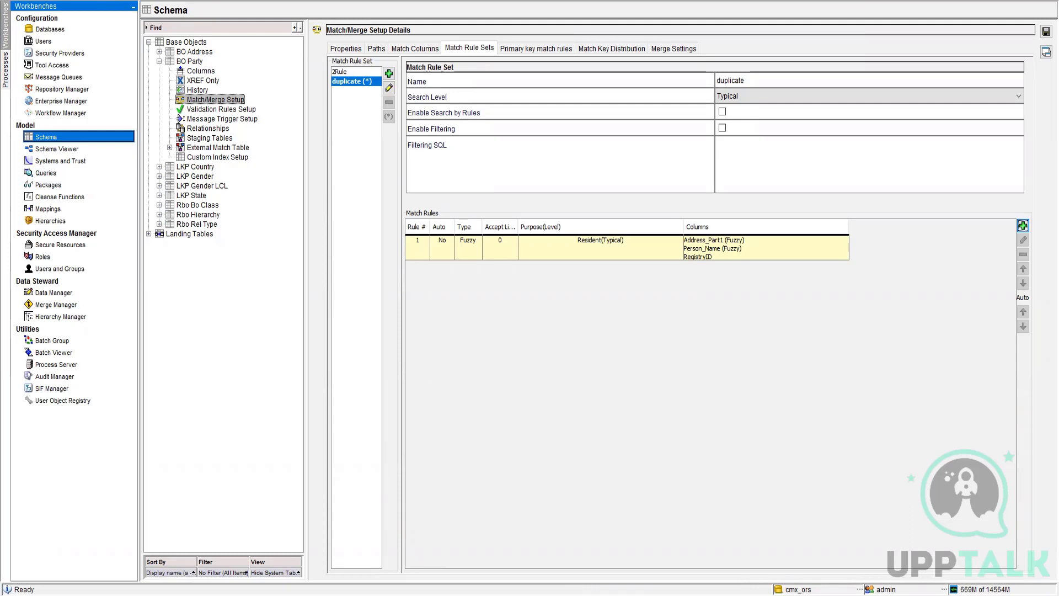
Switch the Resident fuzzy rule to Auto, back to manual, and to Auto again.
click(515, 255)
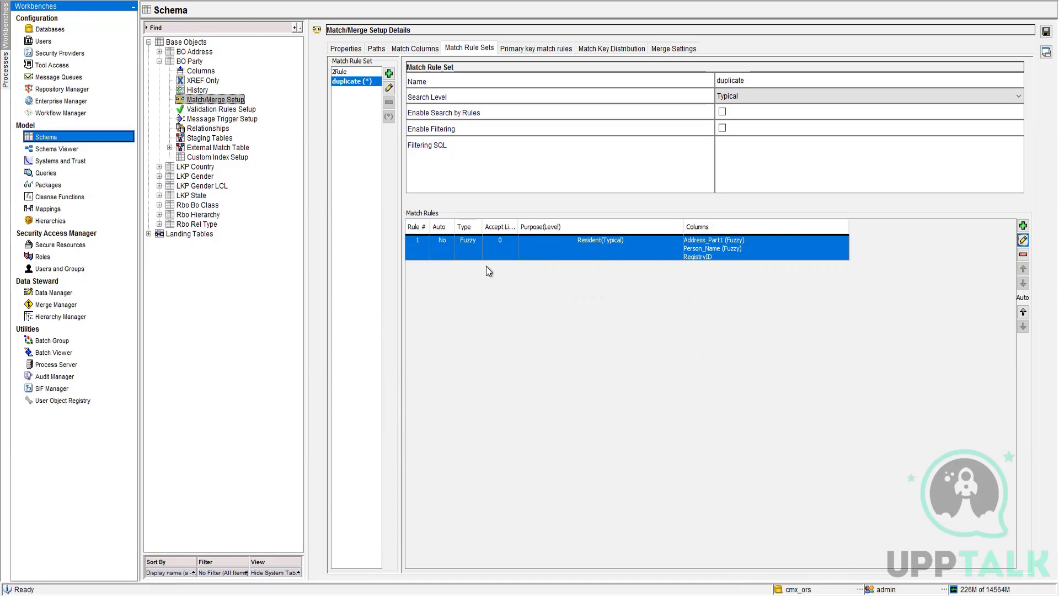
click(1023, 313)
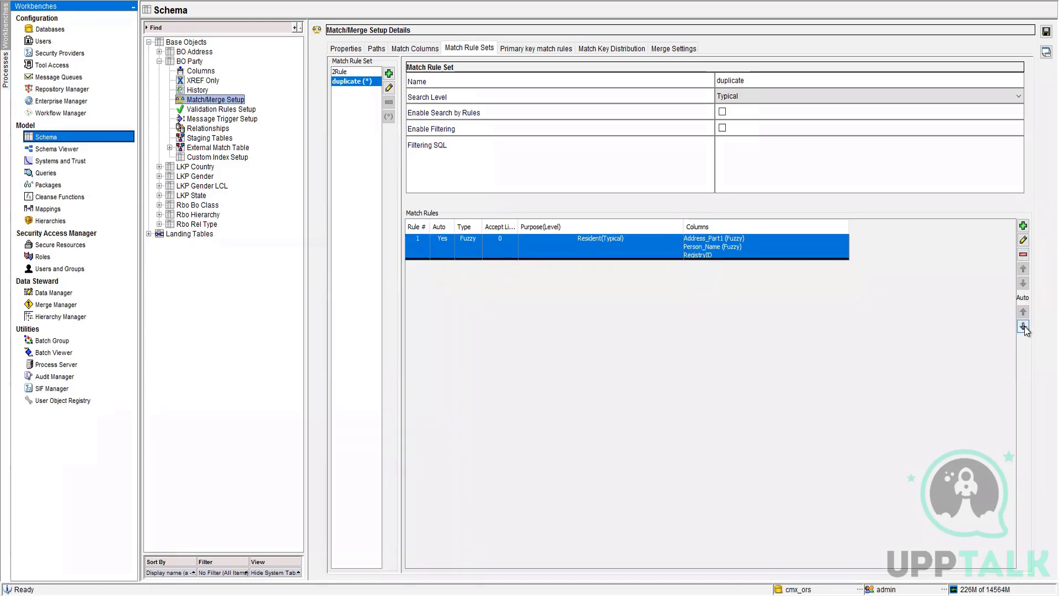
click(1024, 327)
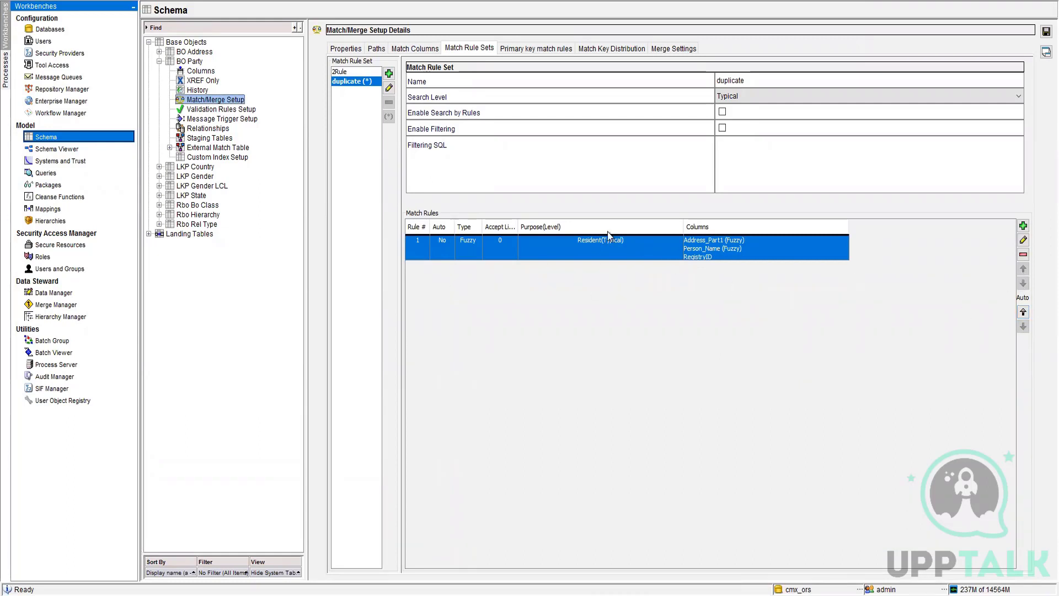
click(1023, 312)
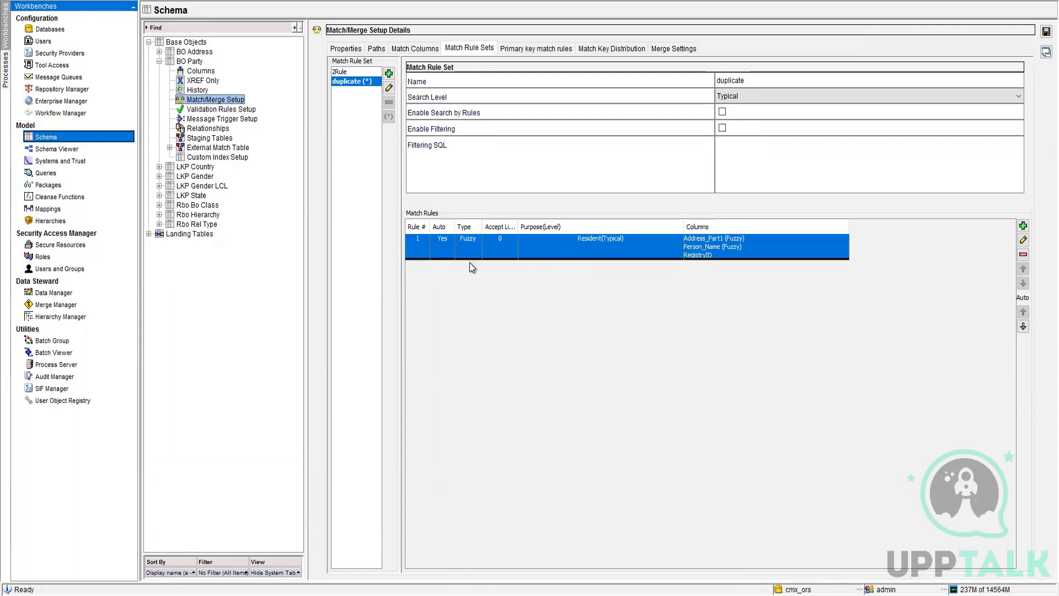
Start a second match rule with the Exact match/search strategy and add RegistryID as its match column.
click(1023, 226)
click(591, 191)
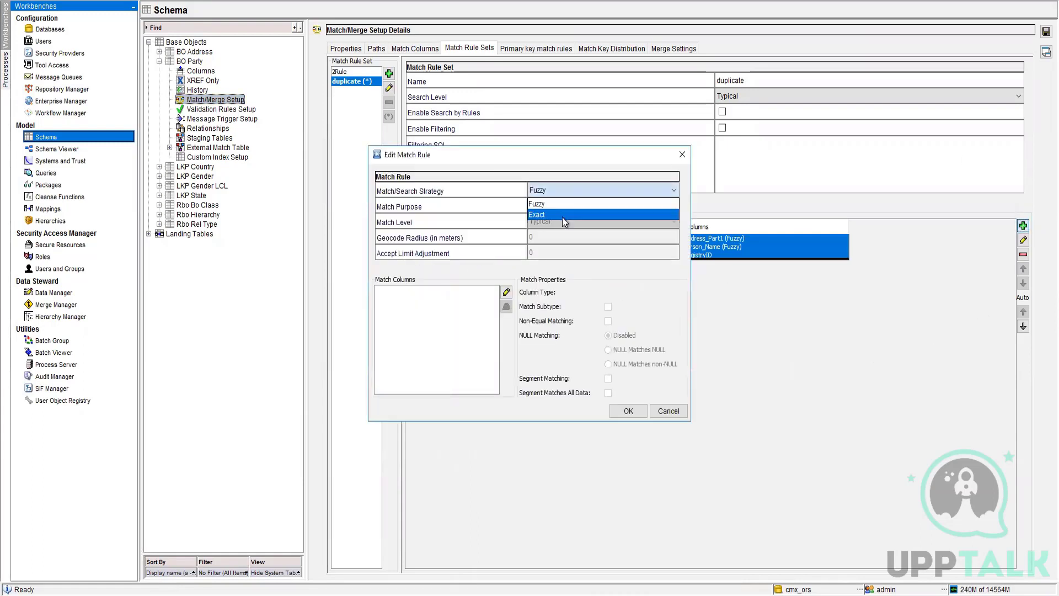
click(562, 217)
click(507, 292)
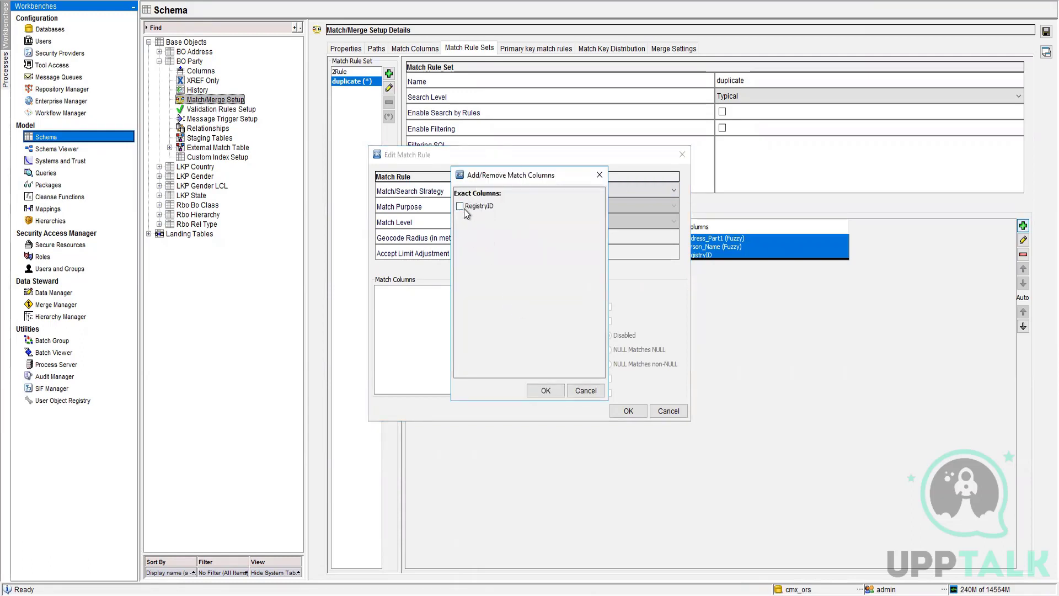
click(545, 390)
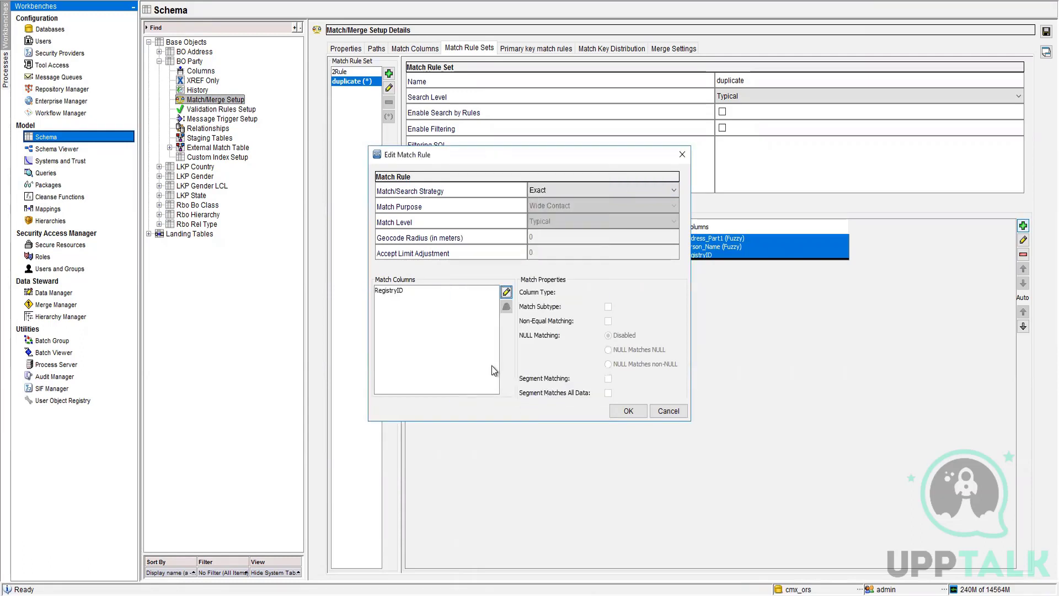
Enable Segment Matching and Segment Matches All Data for the exact rule's RegistryID column, and clear both options again.
click(389, 292)
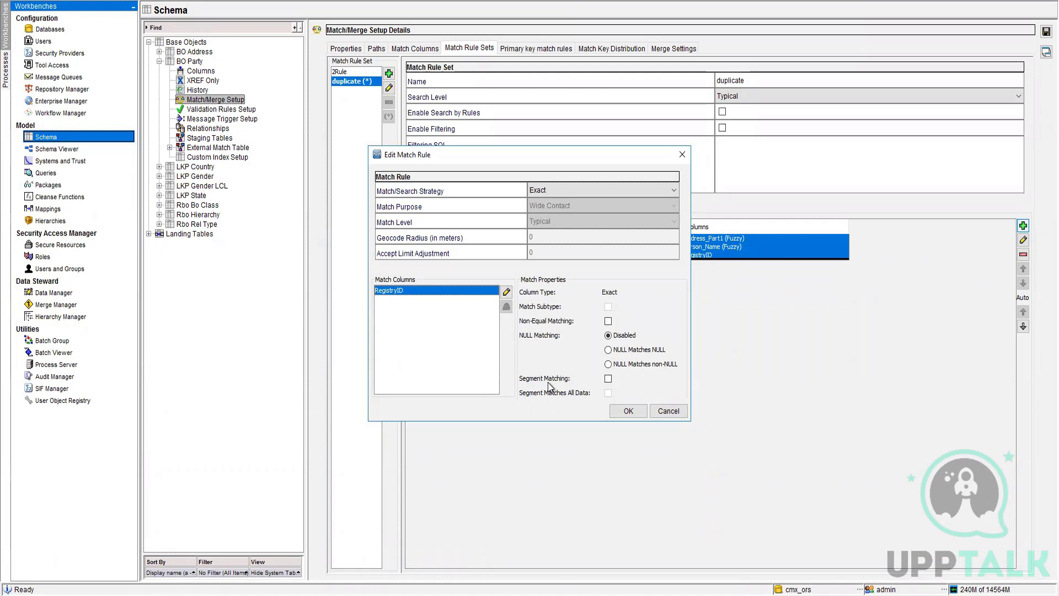
click(608, 379)
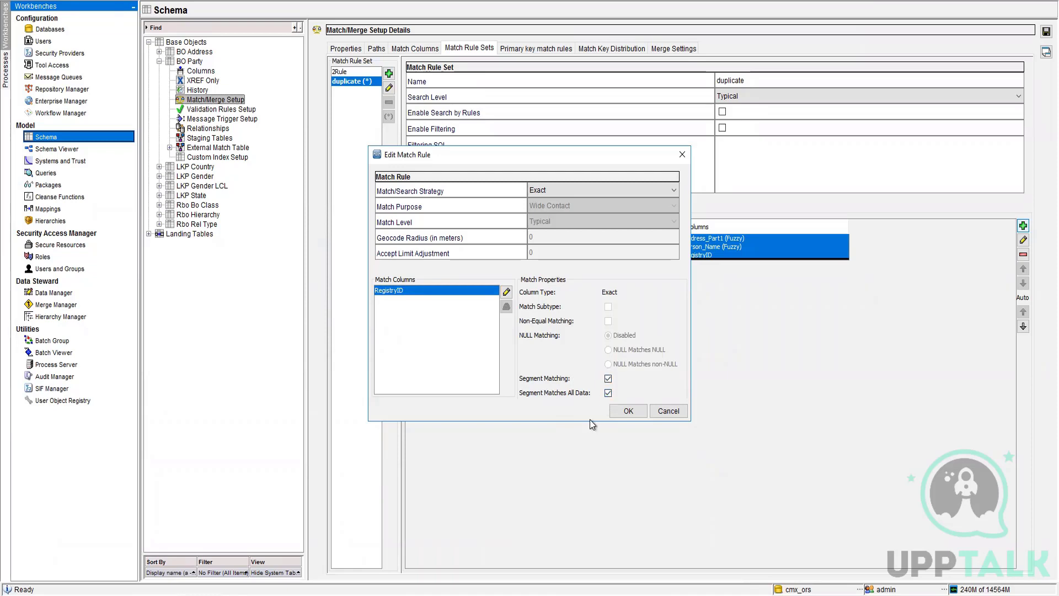
click(608, 392)
click(608, 379)
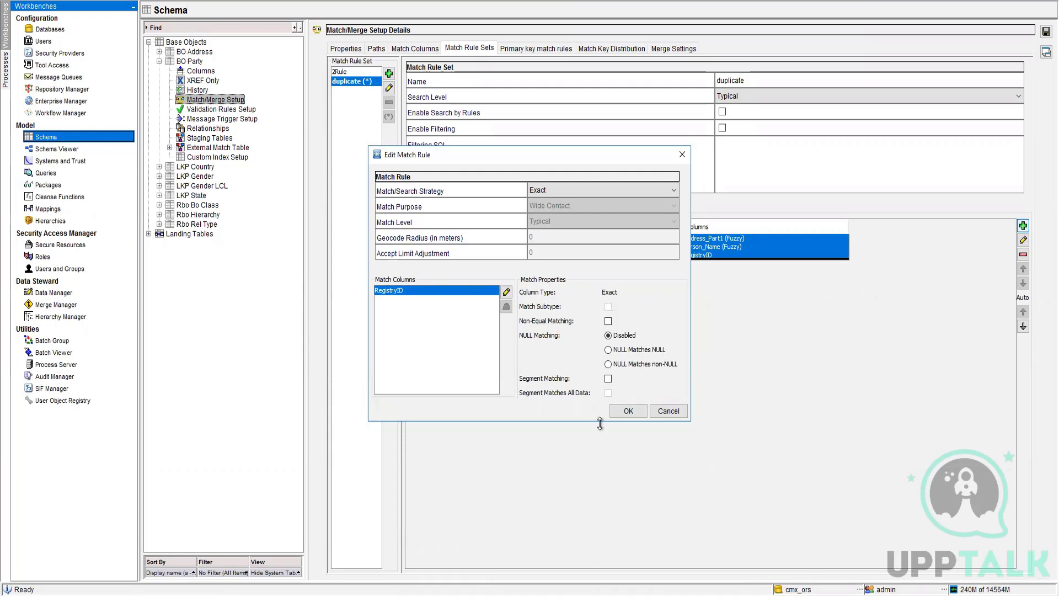
Save the exact RegistryID rule to the duplicate rule set and switch the Resident fuzzy rule to manual merging.
click(628, 411)
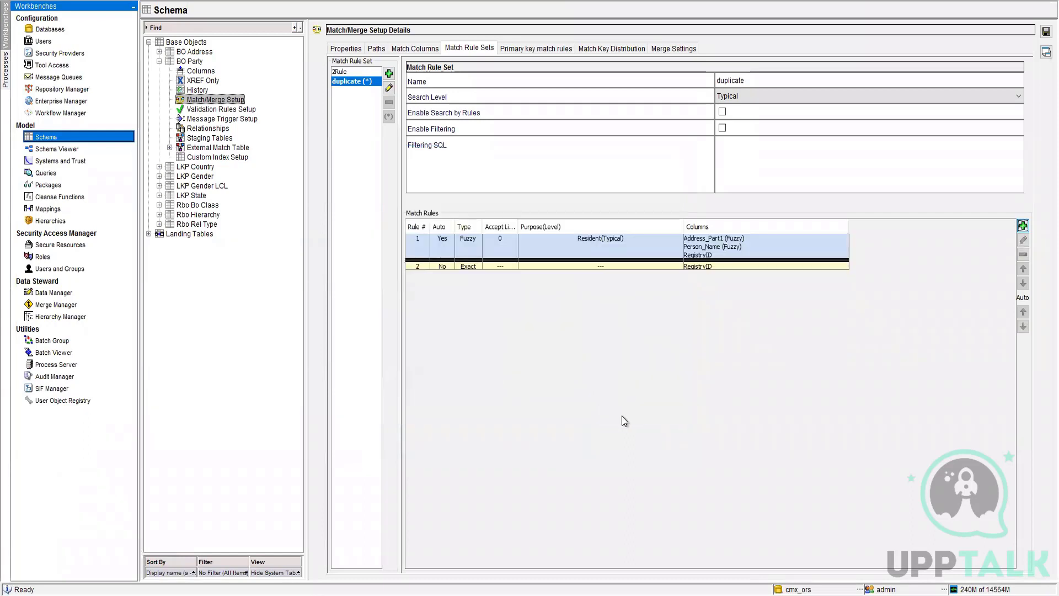
click(754, 252)
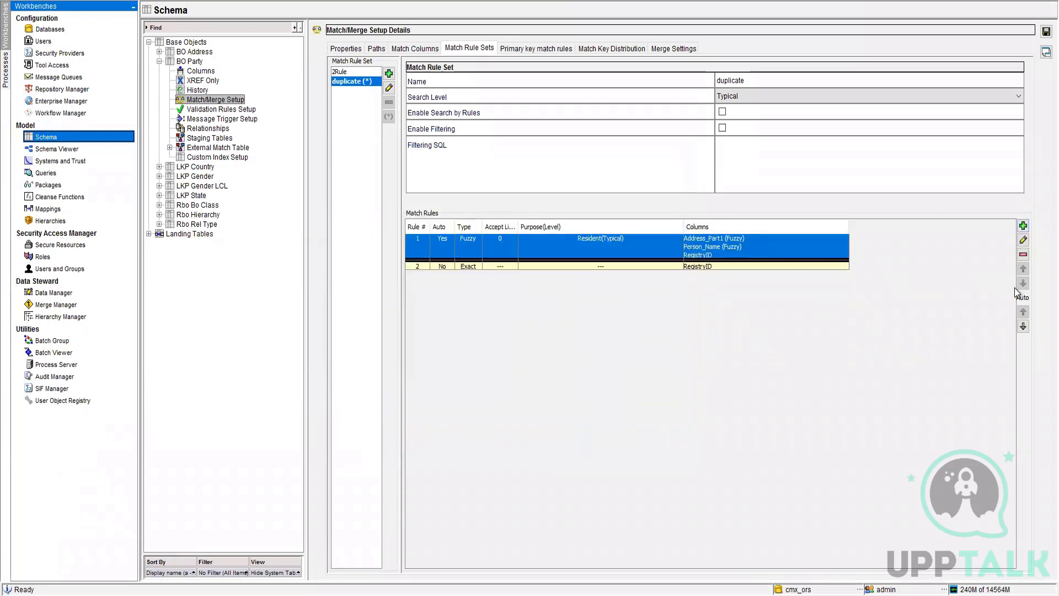
click(1024, 324)
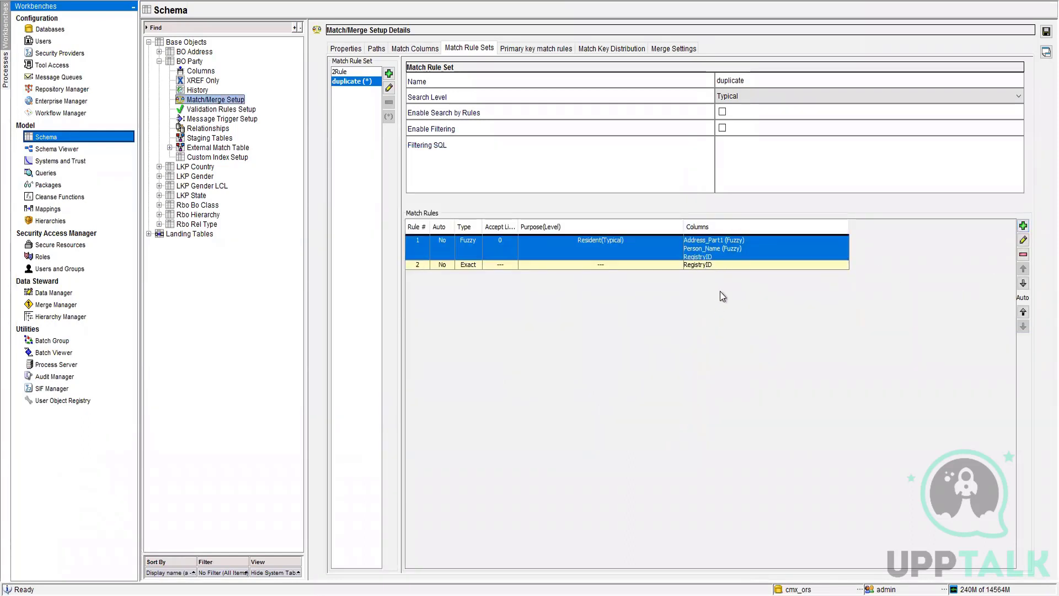
Move the exact RegistryID rule above the fuzzy rule and set it to Auto.
click(731, 267)
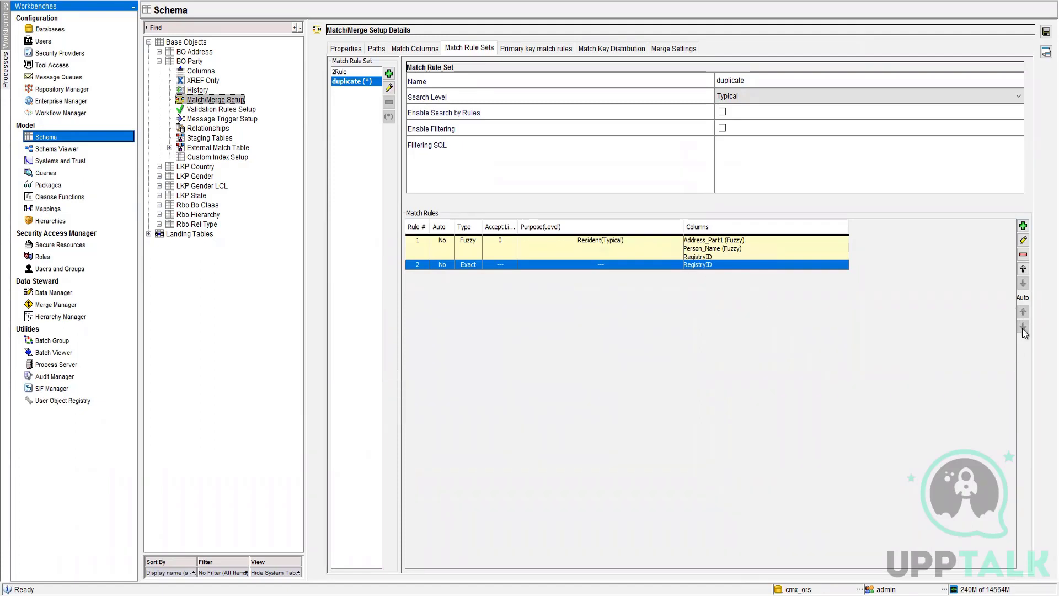
click(1024, 269)
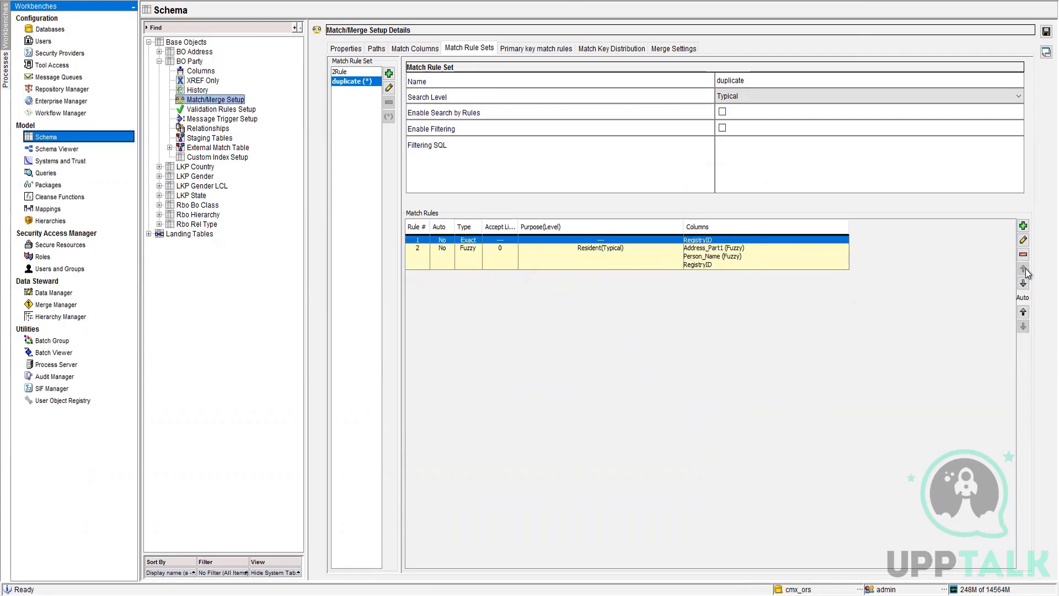
click(1024, 312)
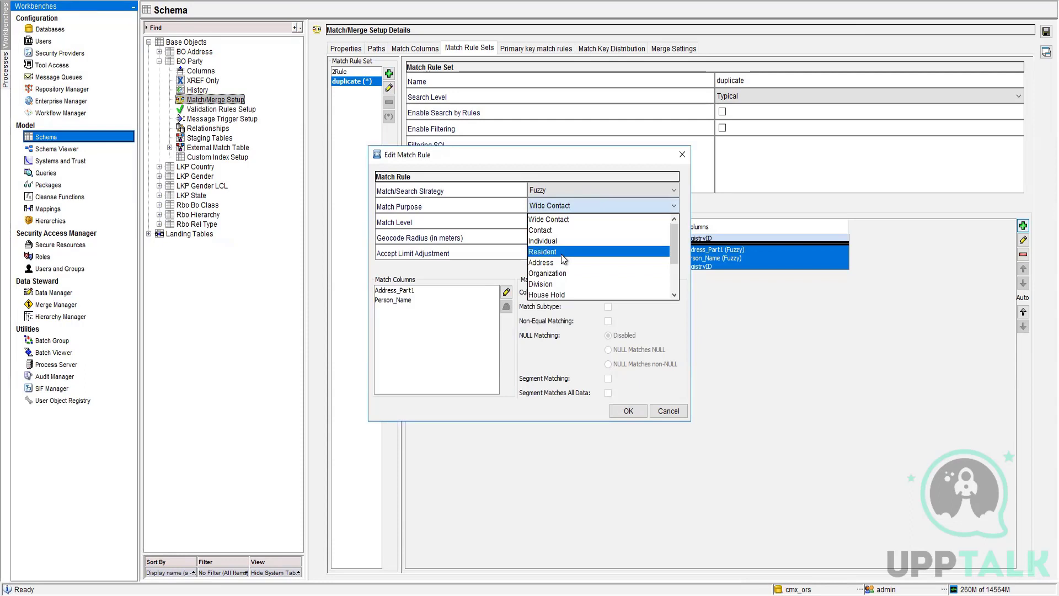
Add a Resident fuzzy rule on Address_Part1 and Person_Name, and make it an Auto rule directly below the exact rule.
click(601, 251)
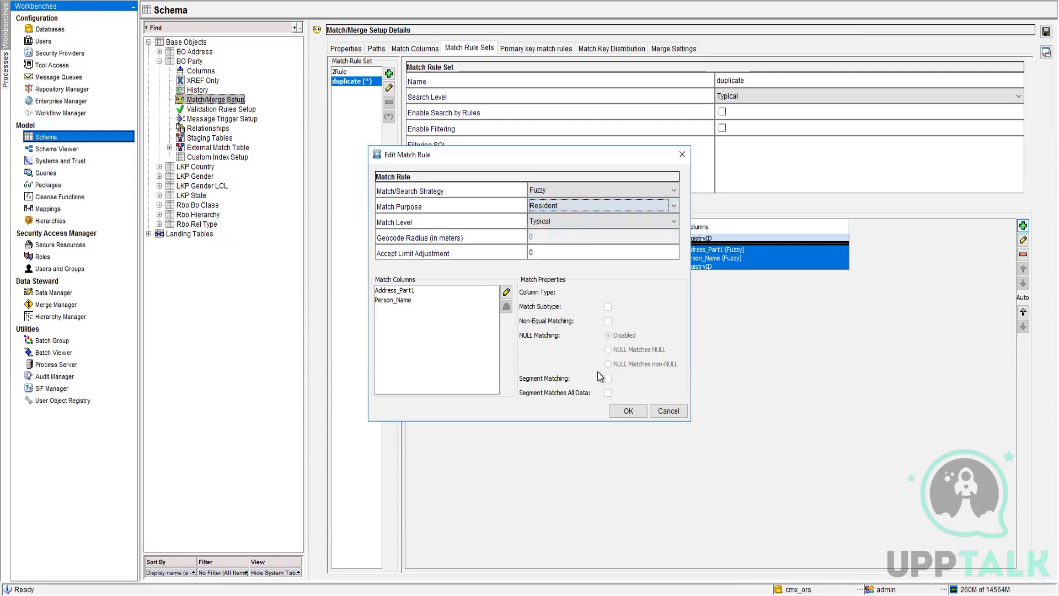
click(627, 410)
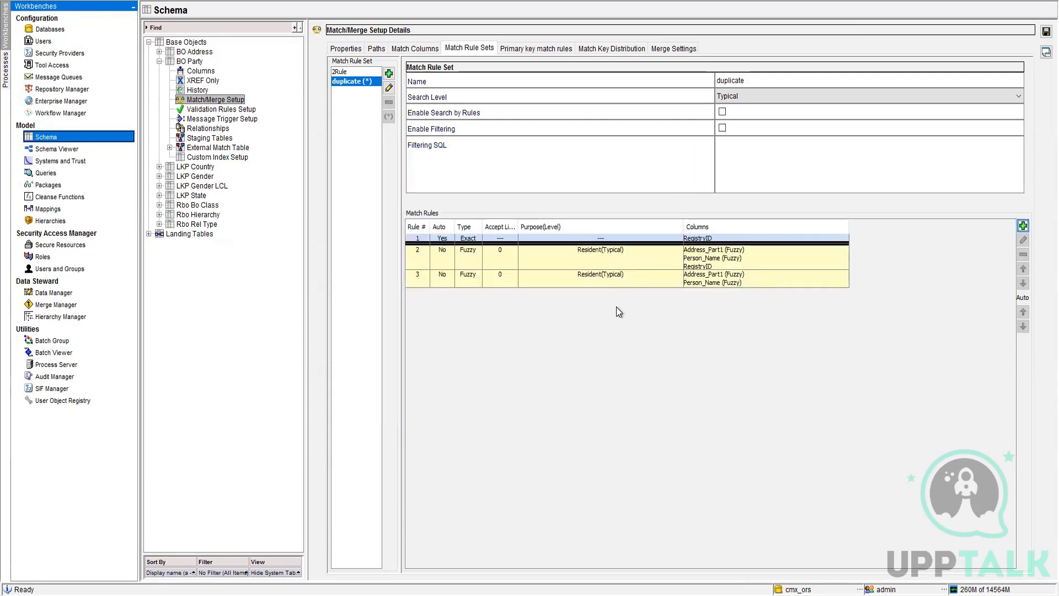
click(621, 277)
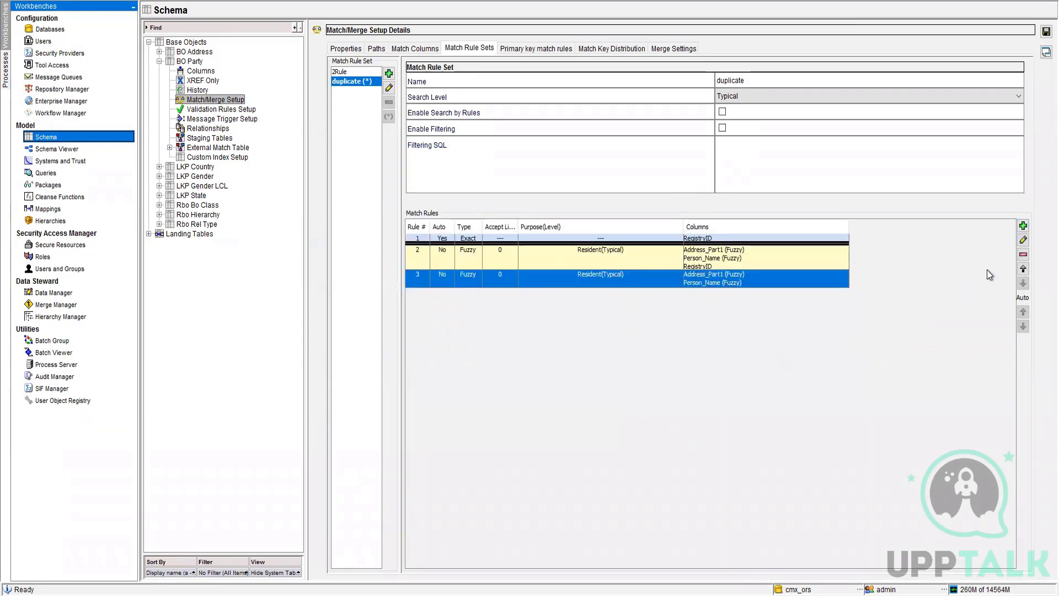
click(1024, 269)
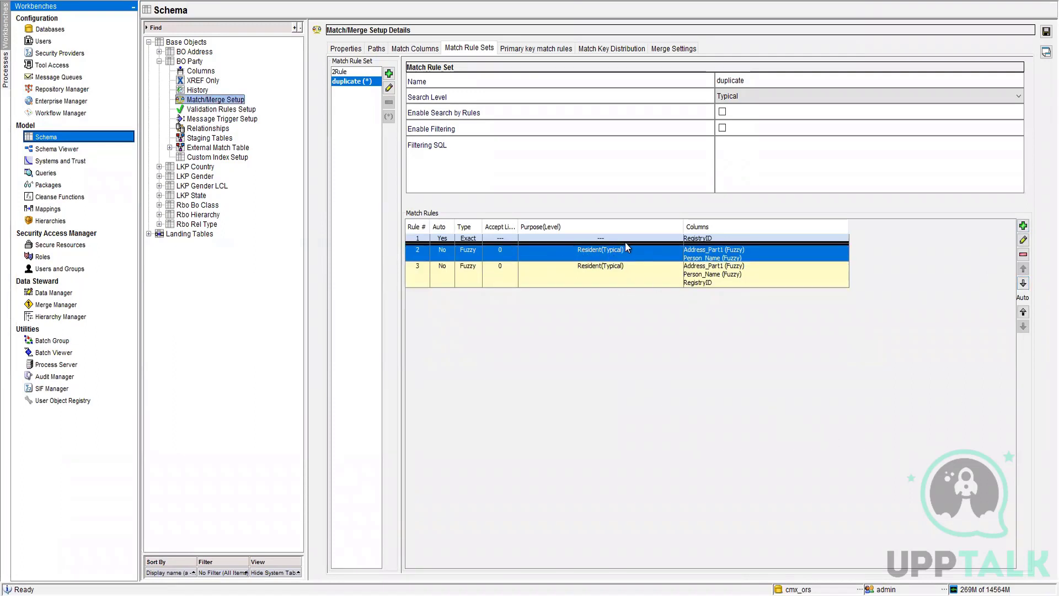
click(1022, 313)
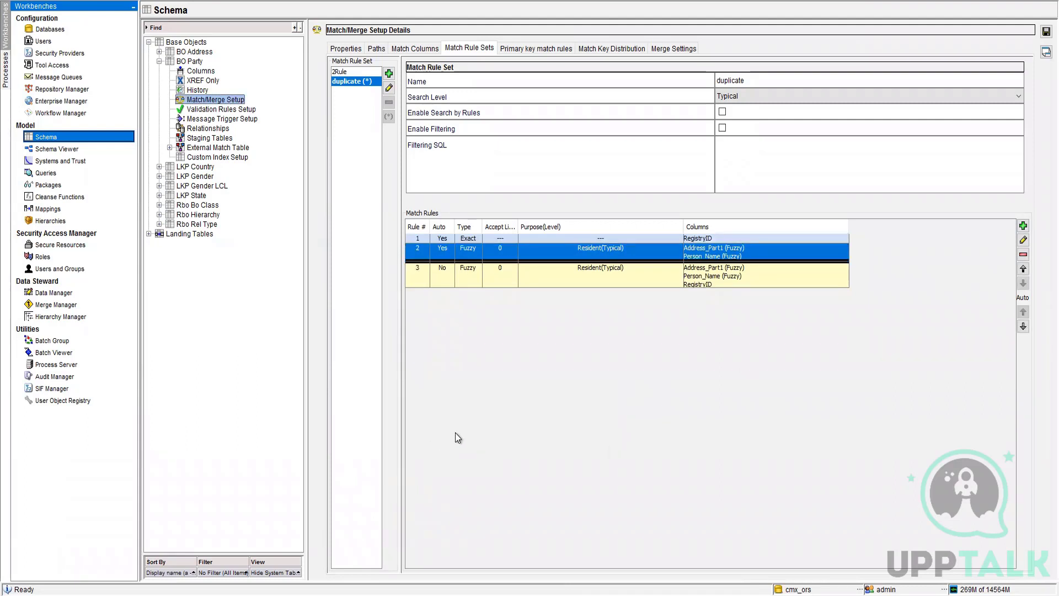
Delete the fuzzy rule on only Address_Part1 and Person_Name, and set the remaining Resident fuzzy rule to Auto.
click(1024, 254)
click(674, 338)
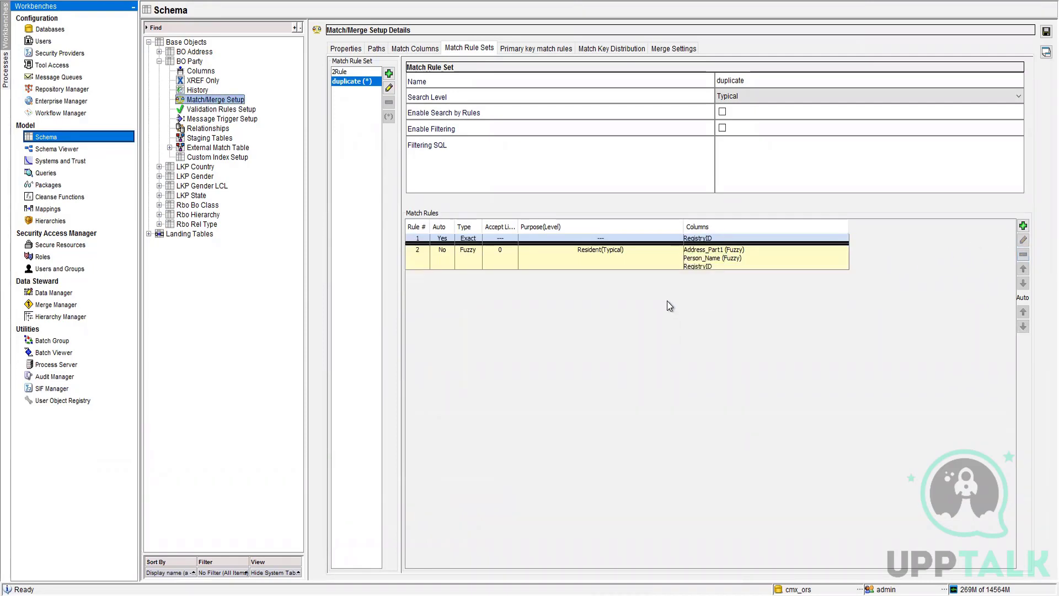
click(1024, 314)
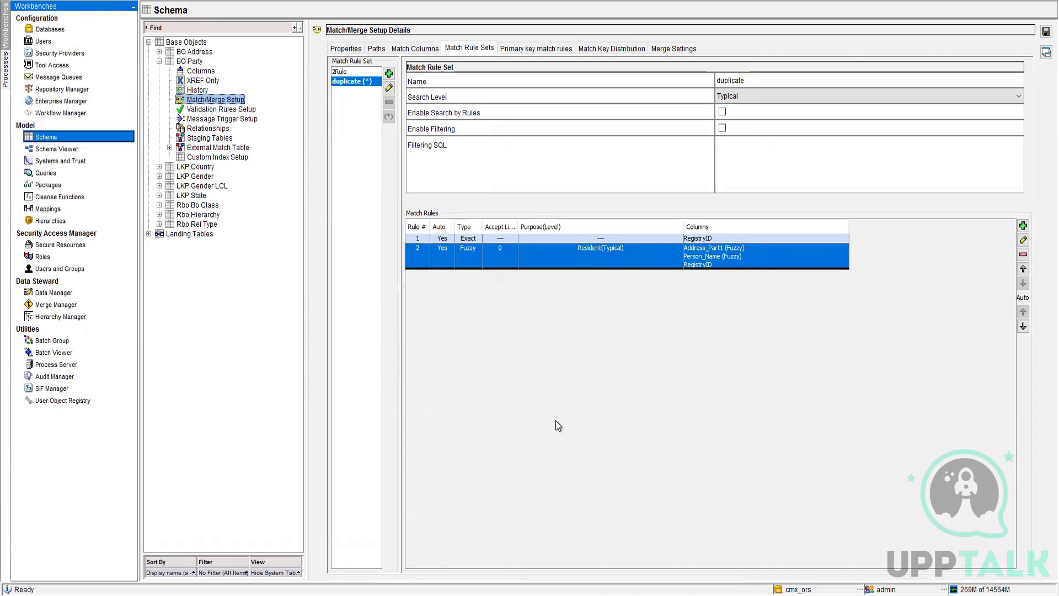
Try to delete the 2Rule match rule set.
click(352, 72)
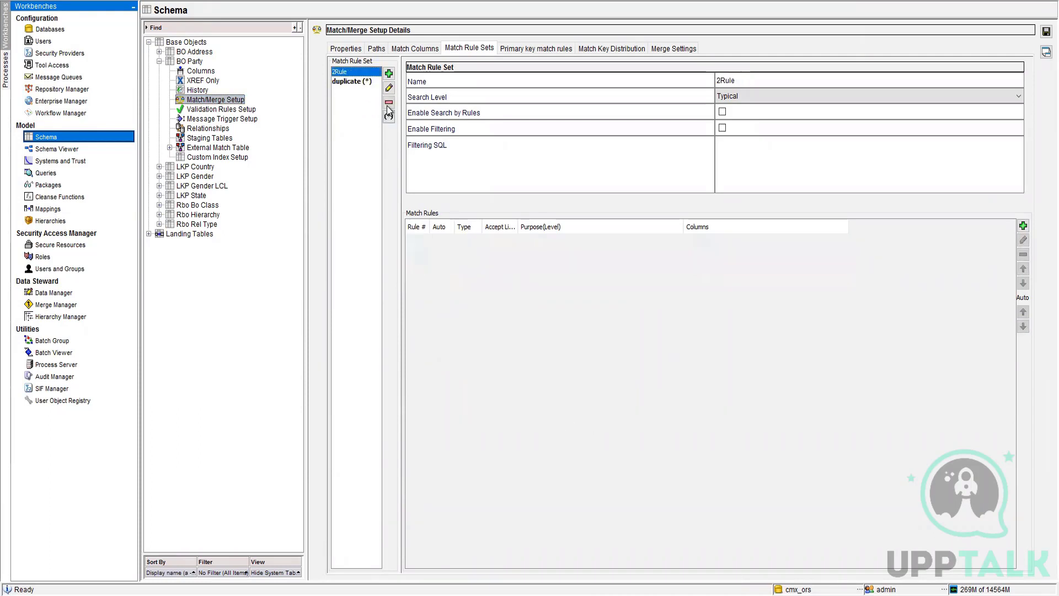
click(389, 102)
click(708, 337)
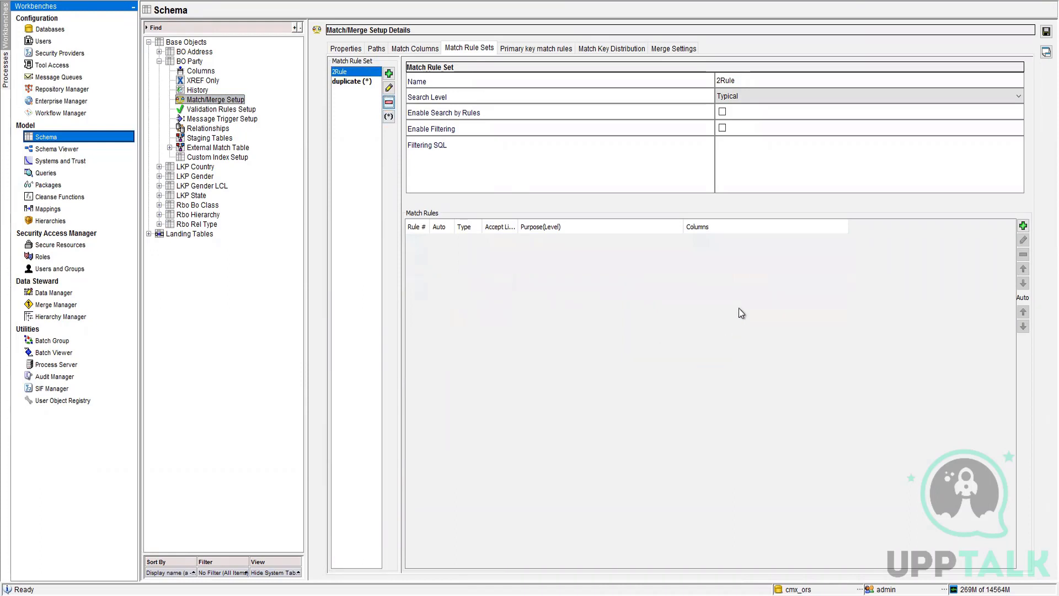
Return to the duplicate rule set and save the match rule sets, accepting the empty 2Rule set.
click(351, 82)
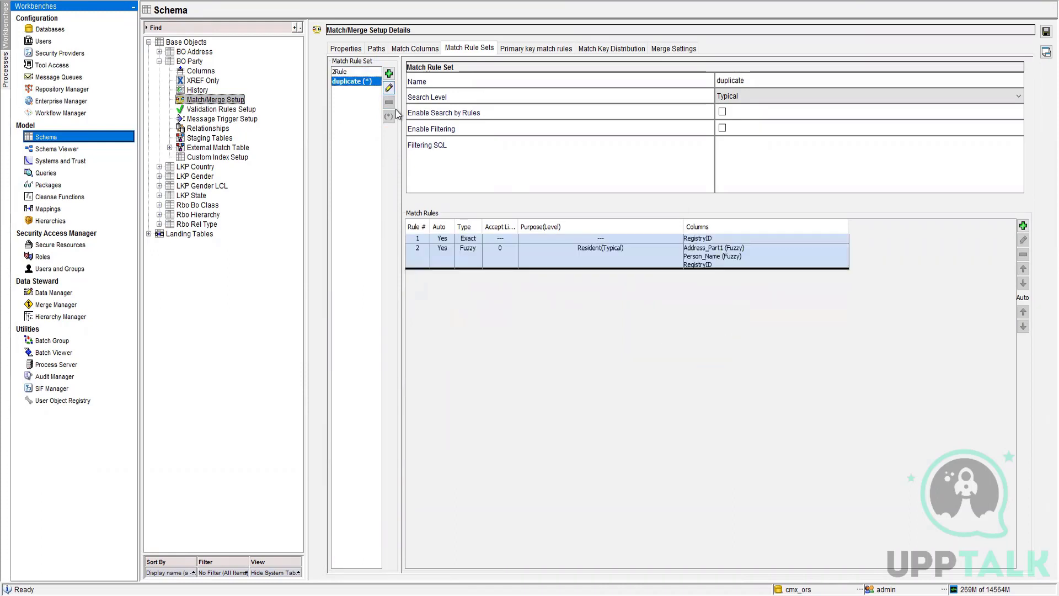
click(1043, 32)
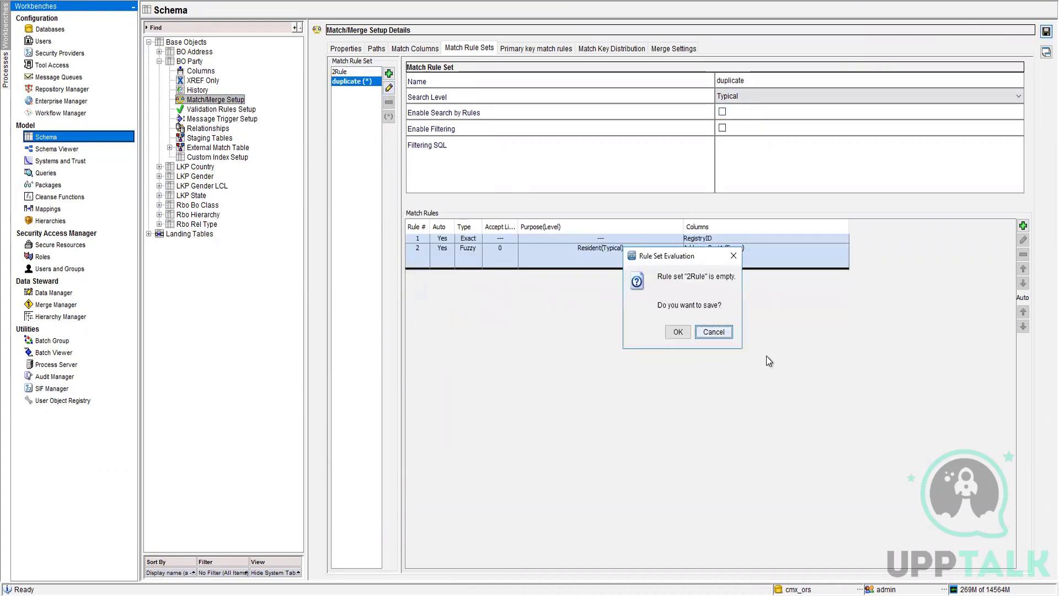
click(678, 332)
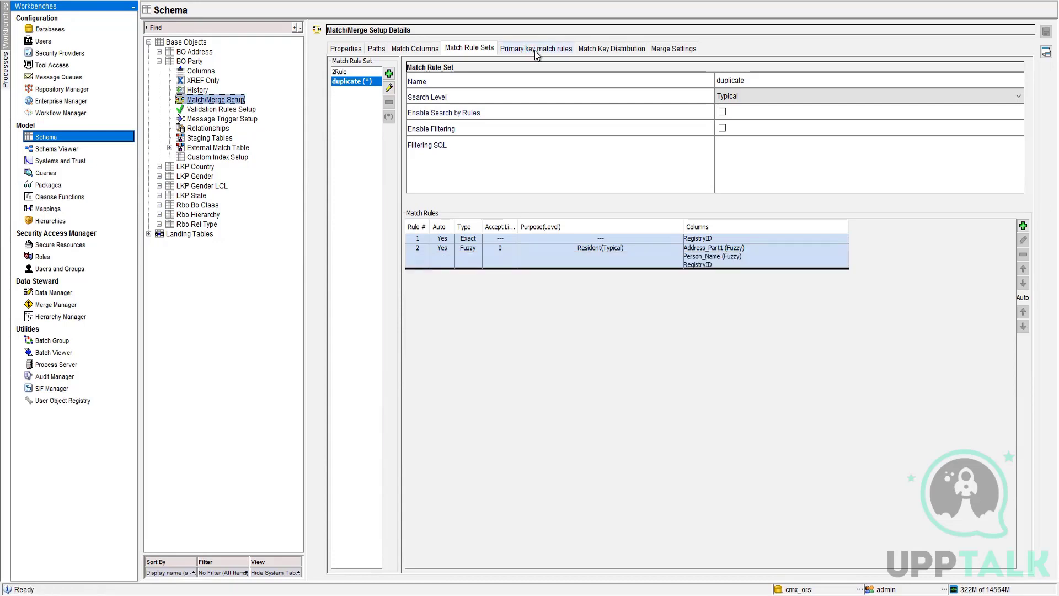
Try to add a primary key match rule to BO Party.
click(535, 51)
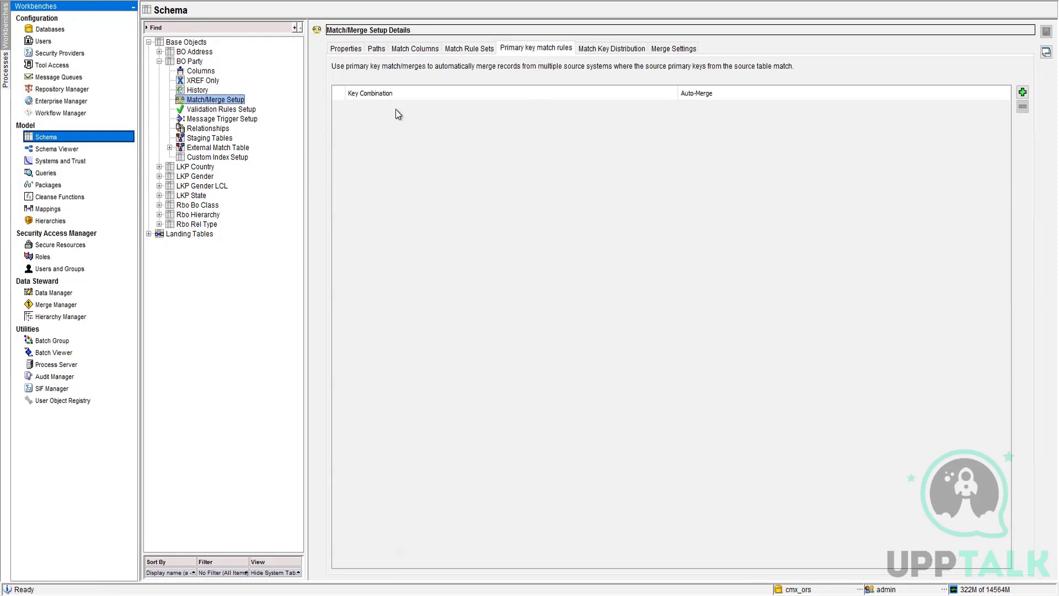
click(1022, 92)
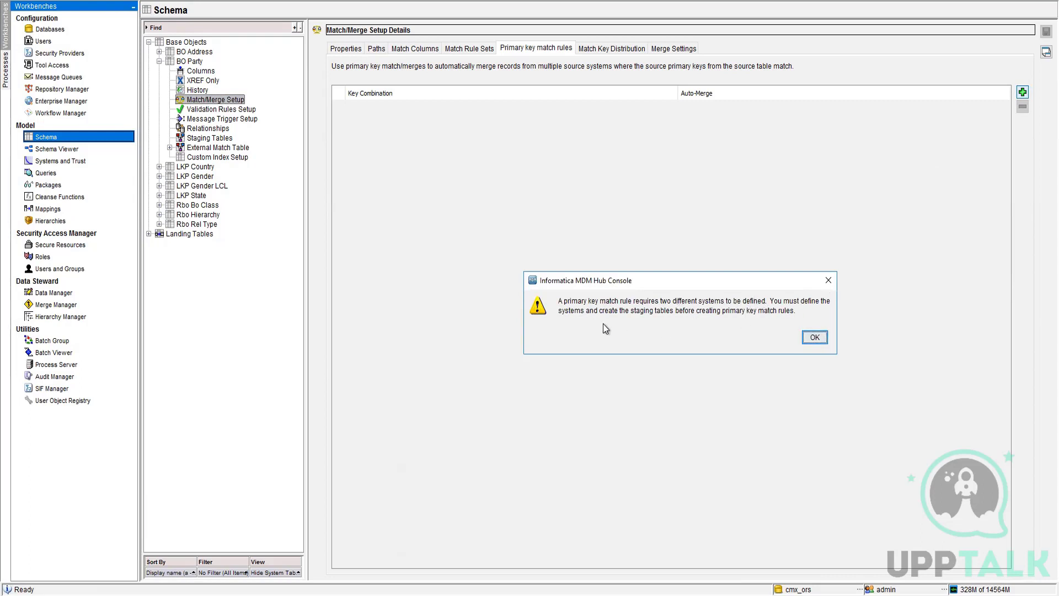
key(Return)
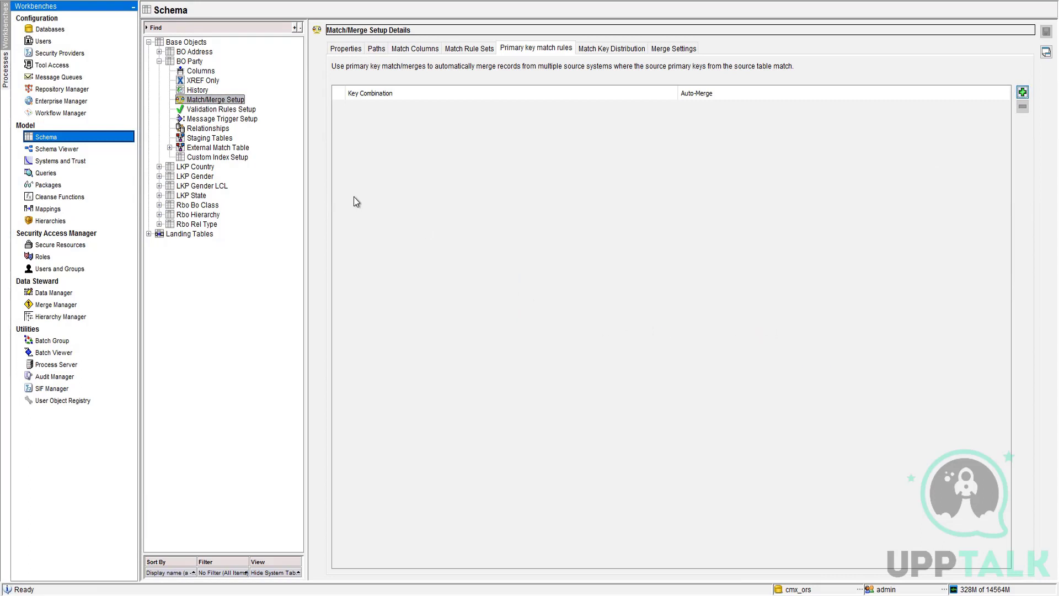
Add a staging table named STG Party CRM to BO Party for the CRM system, including all columns.
click(220, 139)
right_click(221, 141)
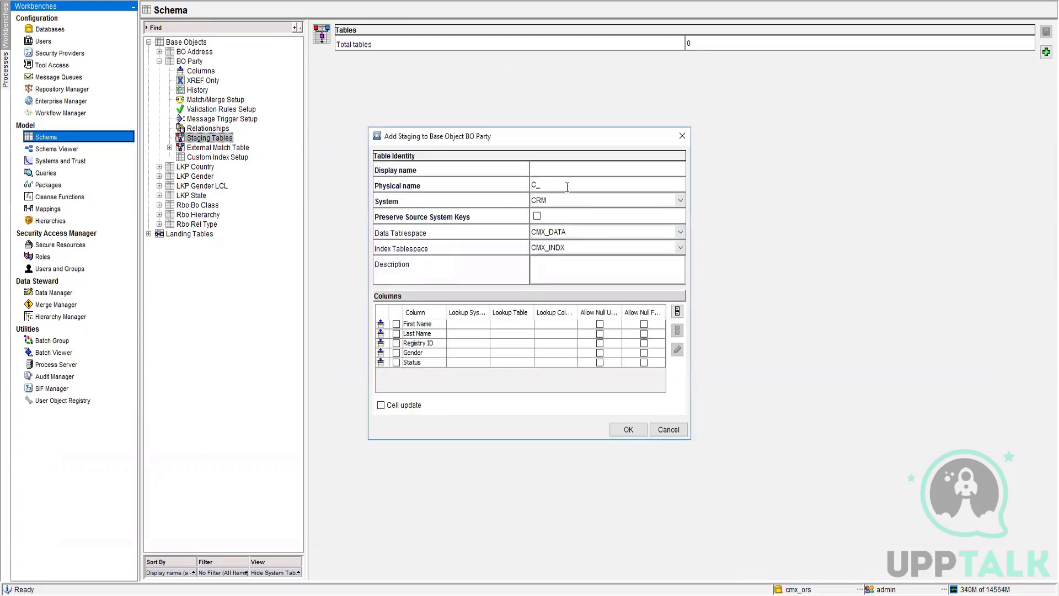
text(STG Party CRM)
key(Tab)
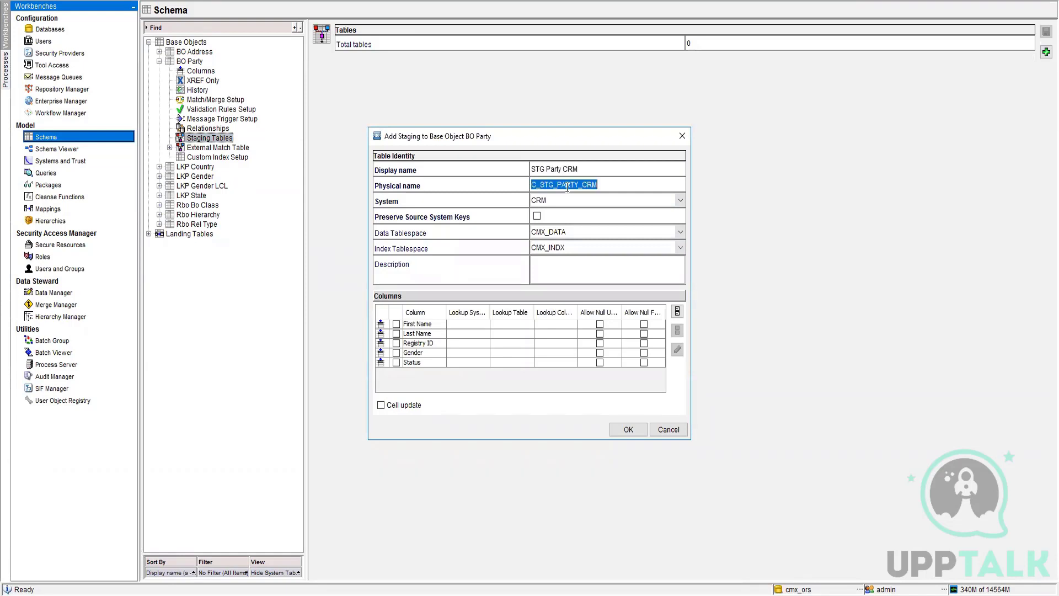
click(678, 311)
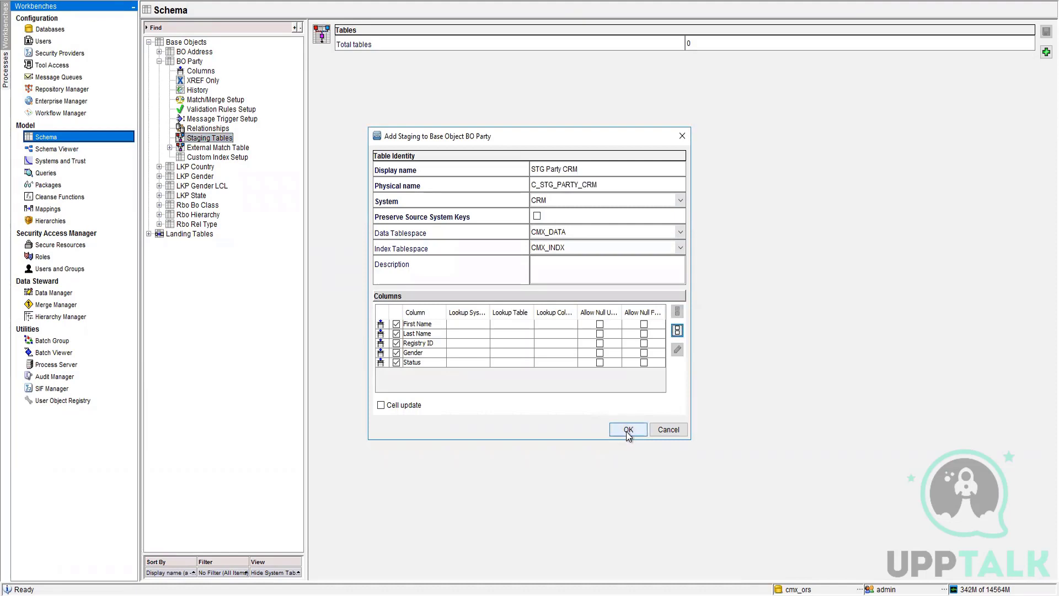
click(629, 433)
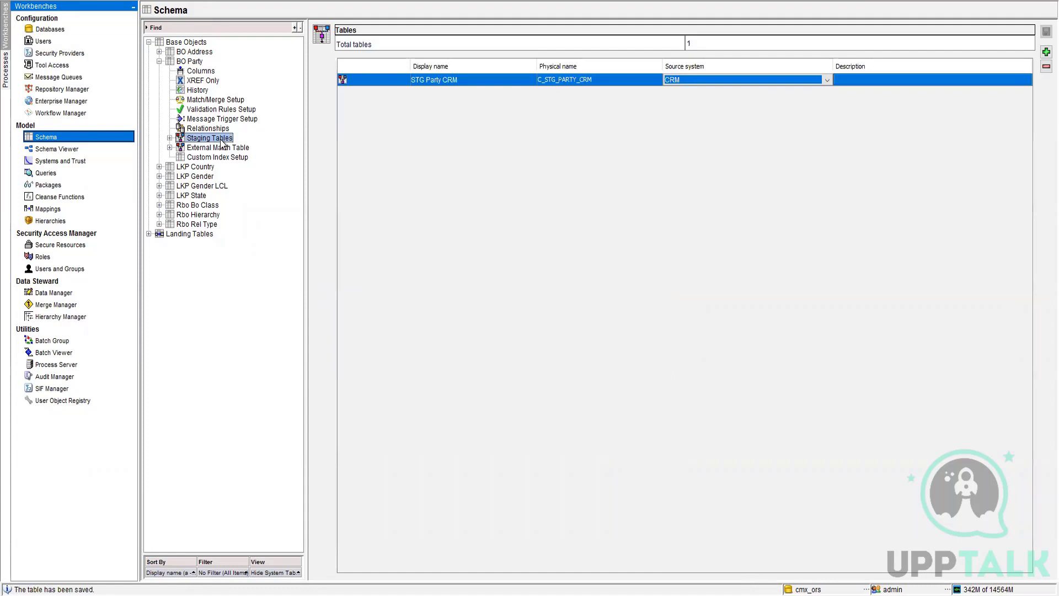
Add a second BO Party staging table named STG Party SAP for the SAP Sales system, including all columns.
right_click(221, 141)
text(s)
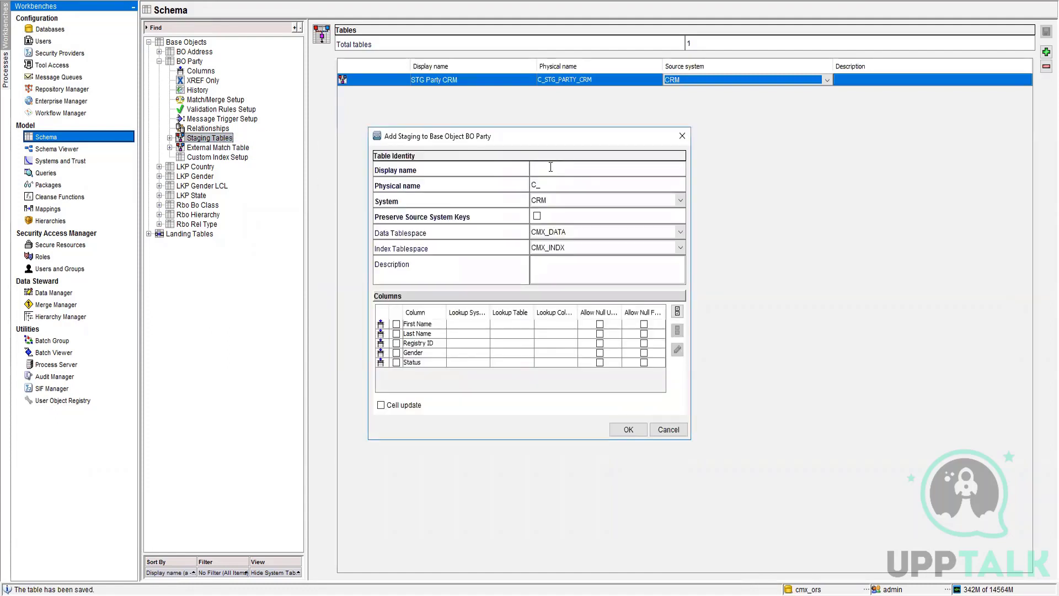
text(STG Party)
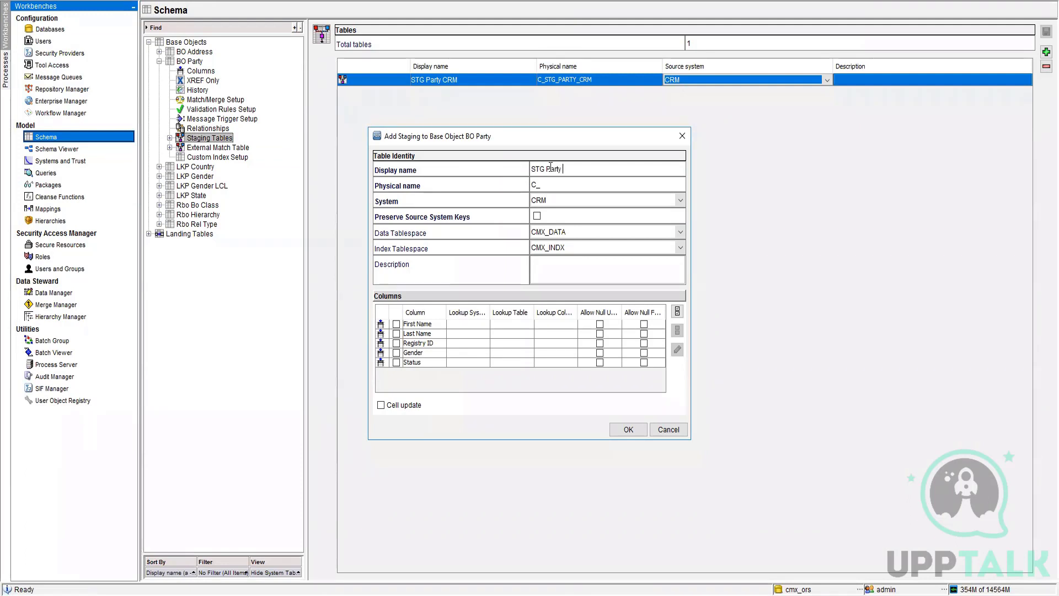
text( SAP)
key(Tab)
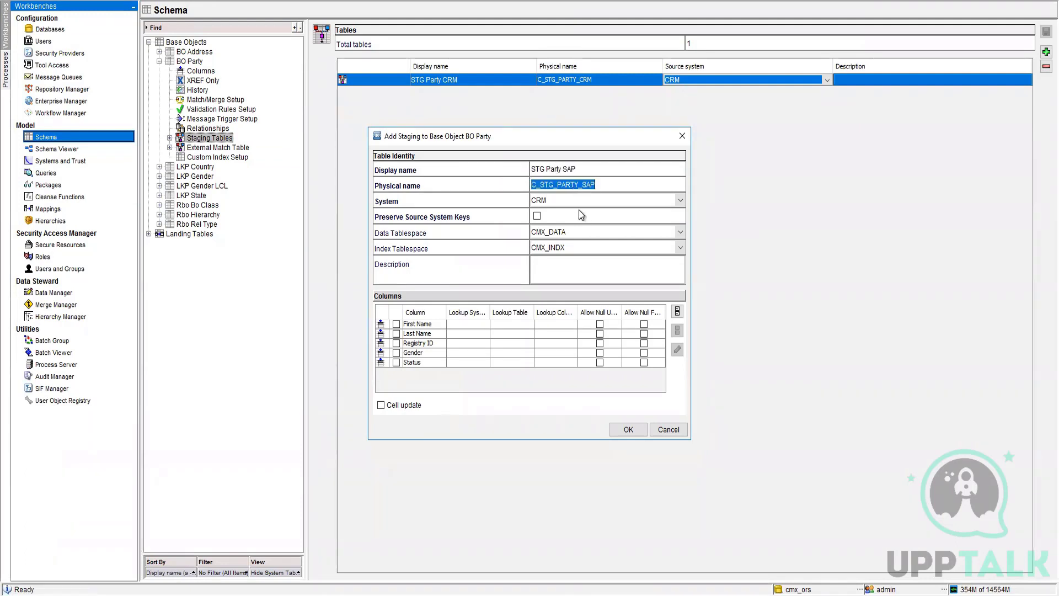
click(680, 199)
click(613, 226)
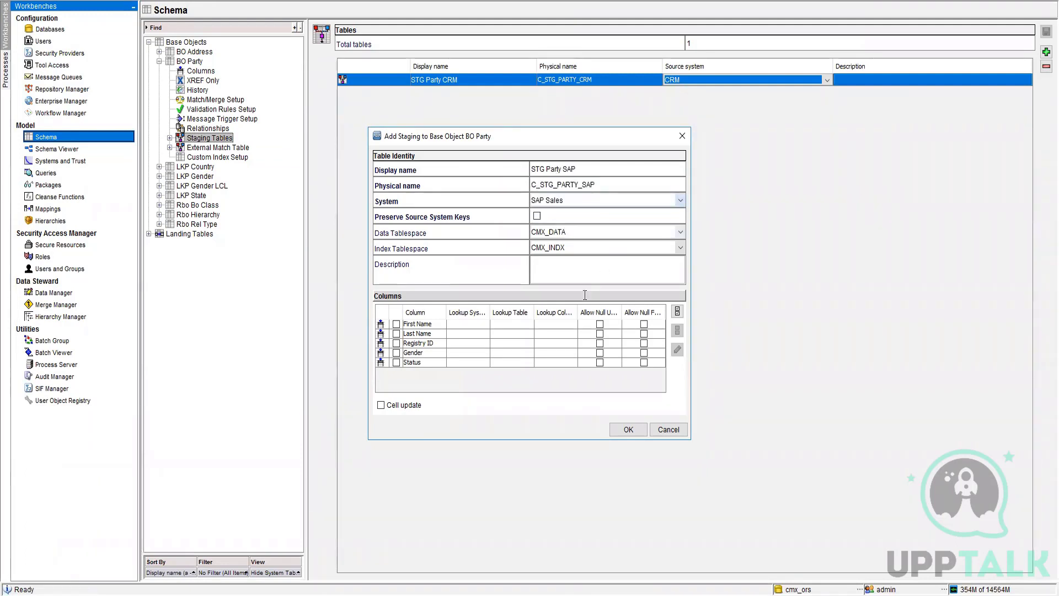
click(677, 311)
click(643, 430)
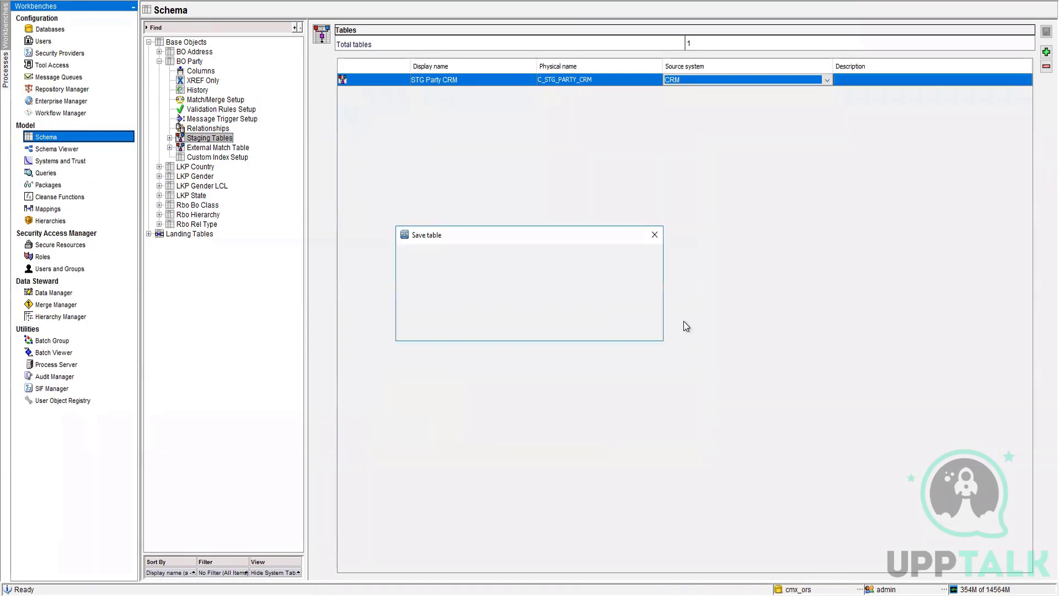
Start a primary key match rule in BO Party's match/merge setup for CRM and SAP Sales, and discard it.
click(214, 101)
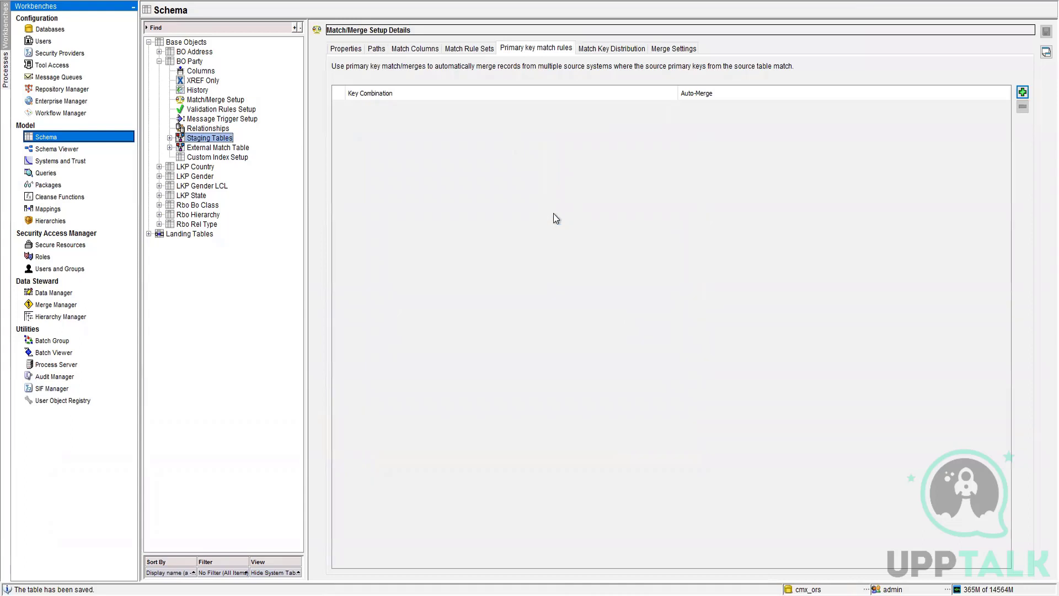
click(1022, 93)
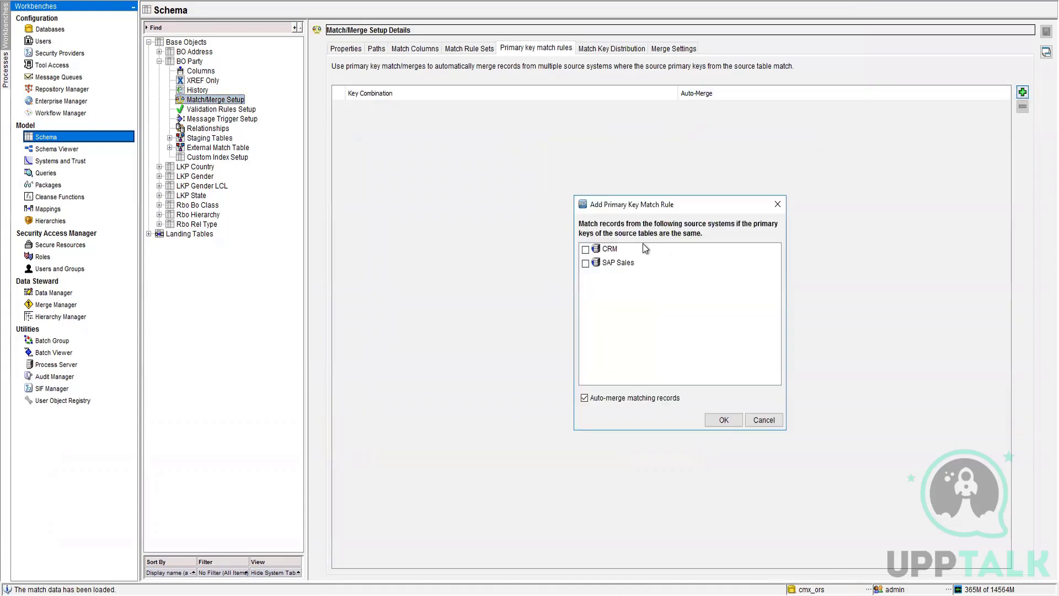
click(586, 249)
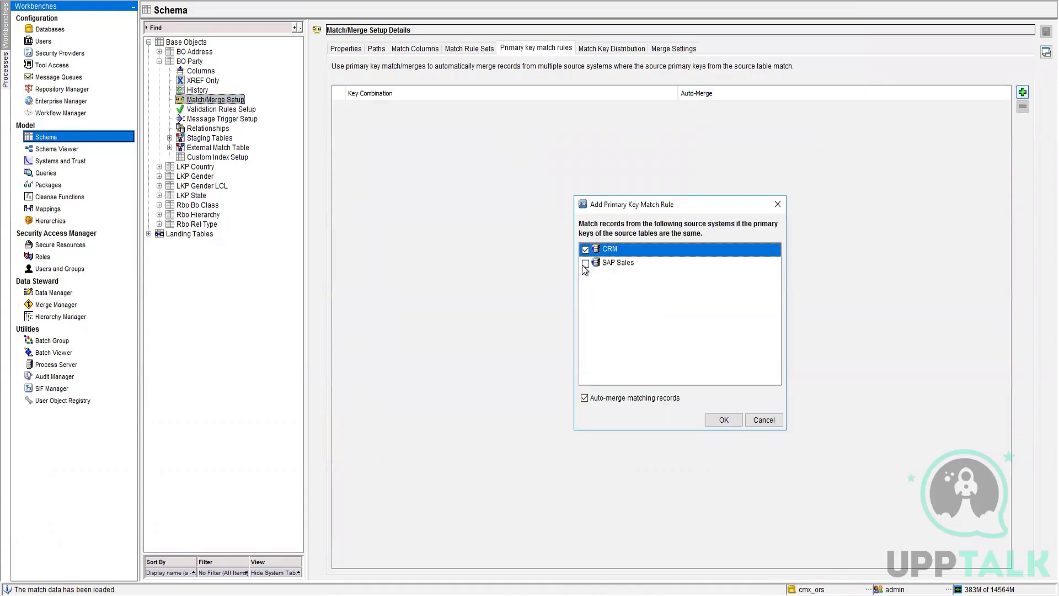
click(585, 263)
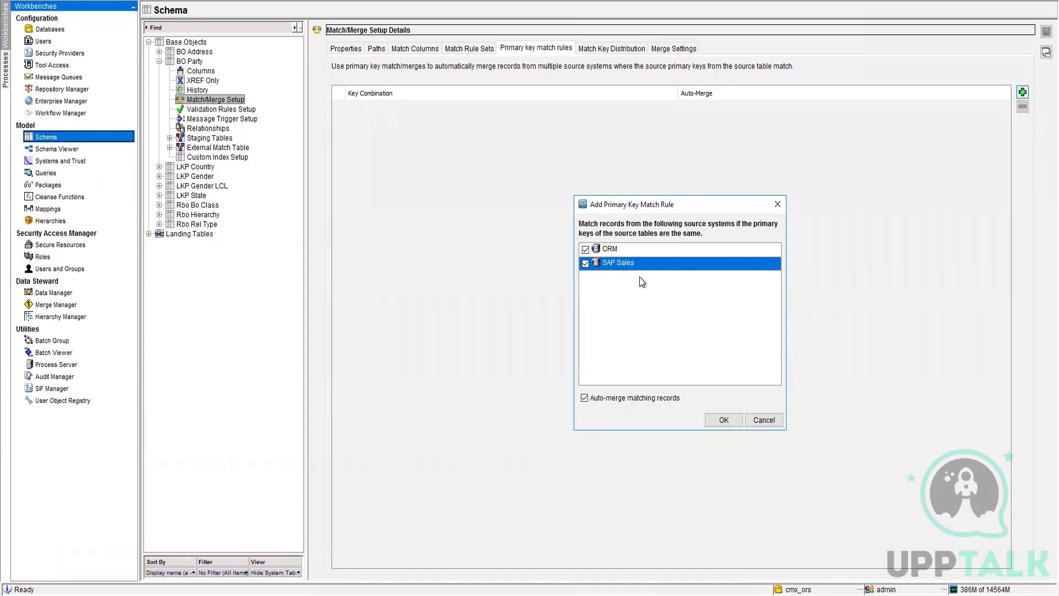
click(767, 423)
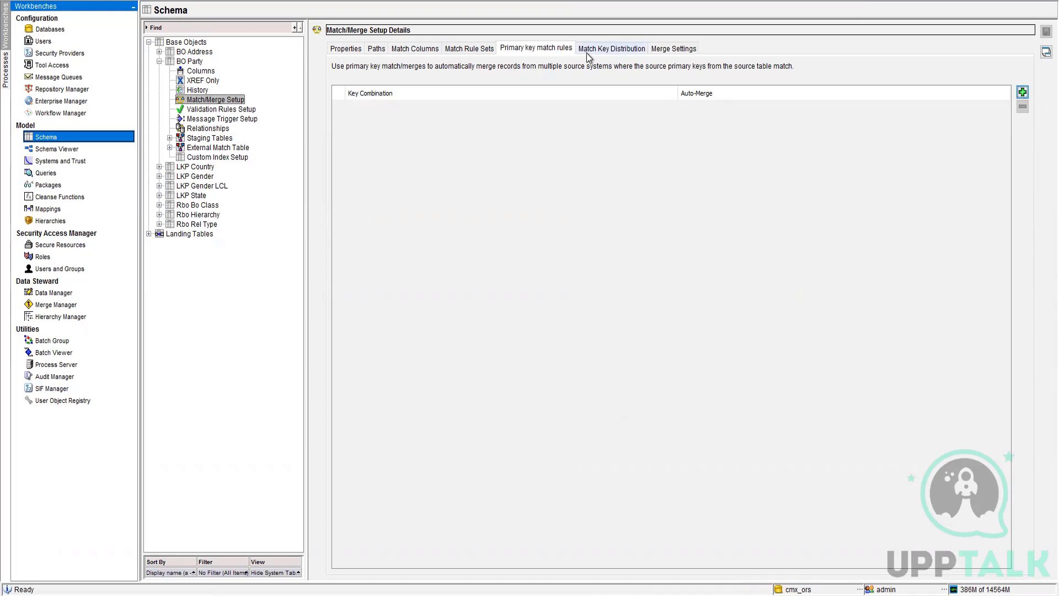
Review BO Party's match key distribution and its merge settings.
click(604, 48)
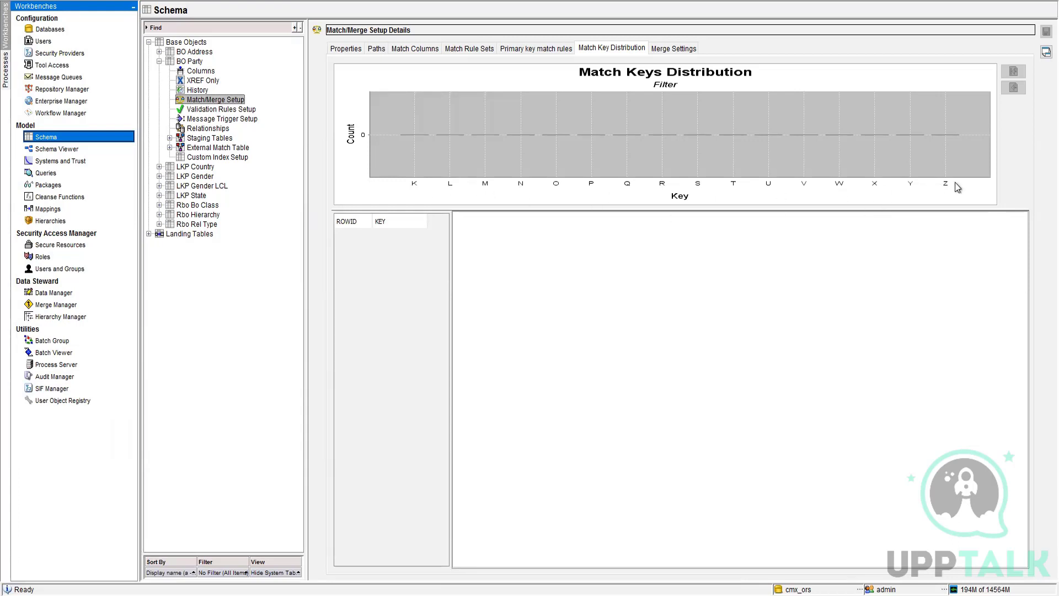
click(674, 49)
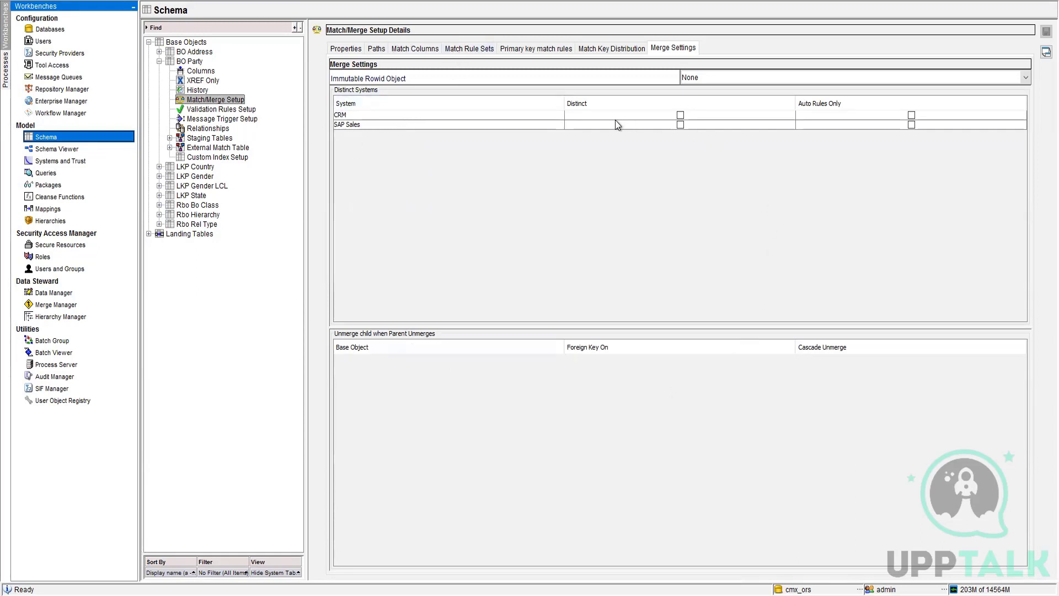
Open the trust settings of BO Party's First Name column and set maximum trust to 90 for SAP Sales and 95 for CRM.
click(73, 161)
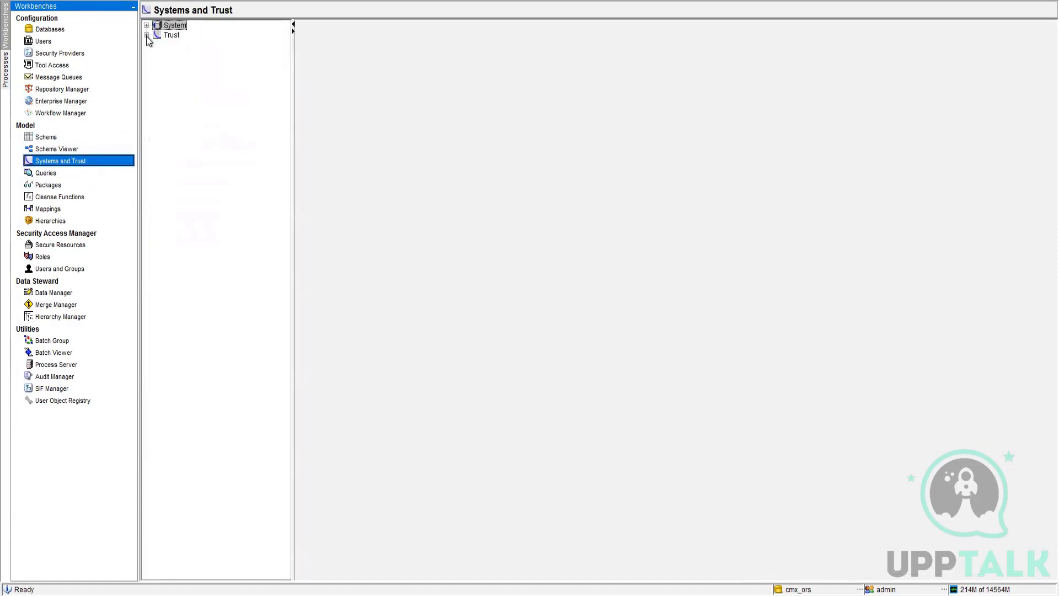
click(147, 35)
click(157, 44)
click(199, 54)
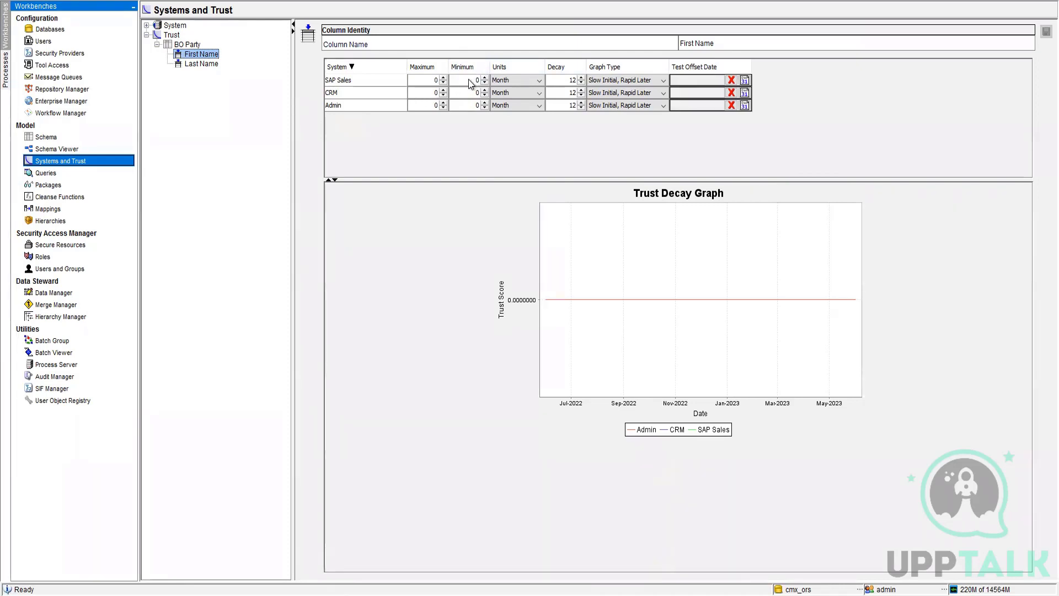
click(434, 82)
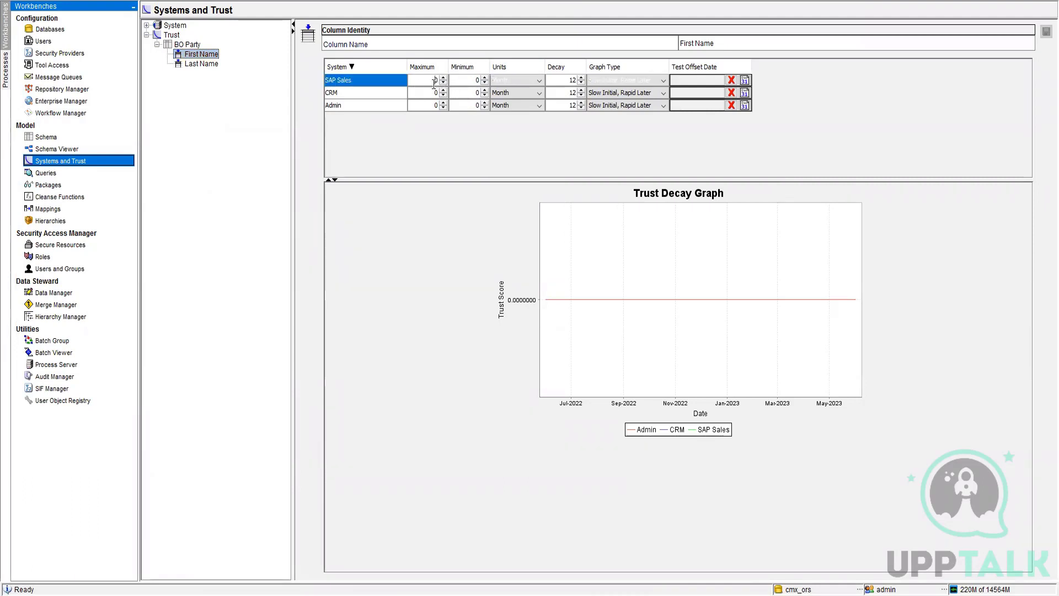
text(9)
key(Return)
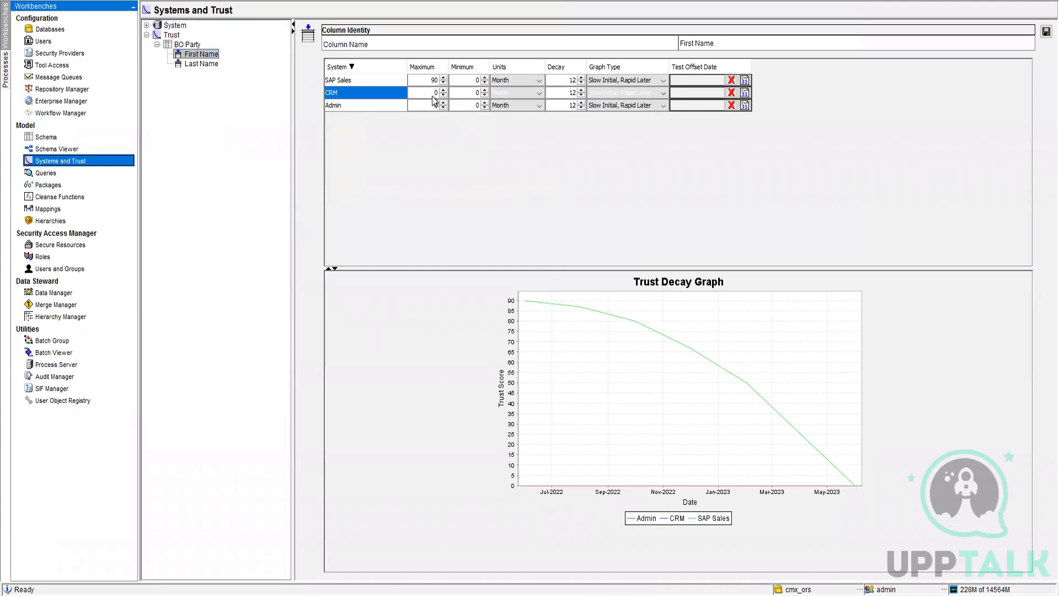
text(95)
click(433, 105)
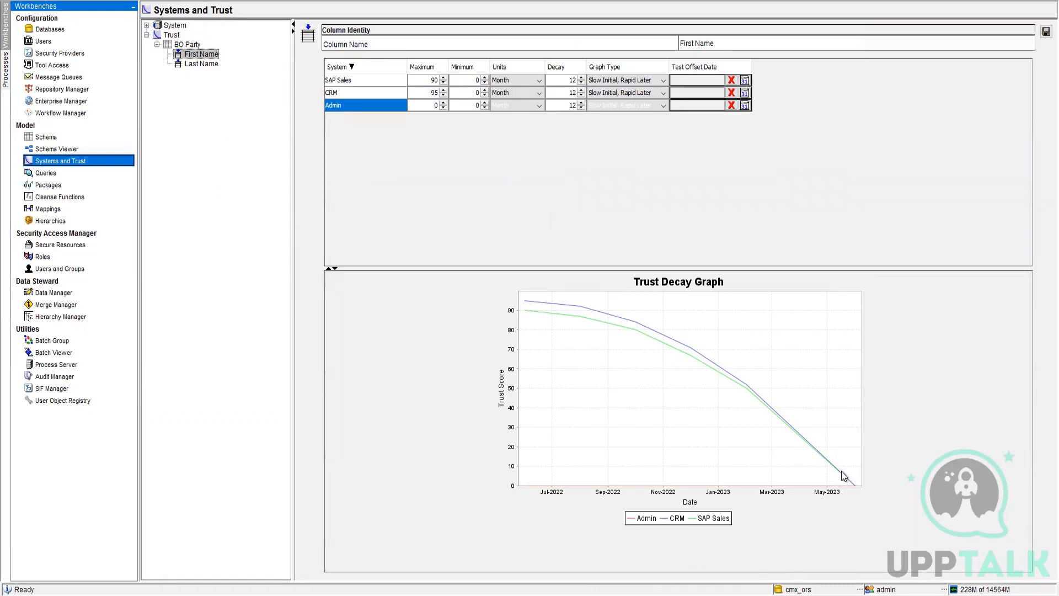
Set the First Name column's minimum trust to 80 for SAP Sales and 70 for CRM.
click(472, 81)
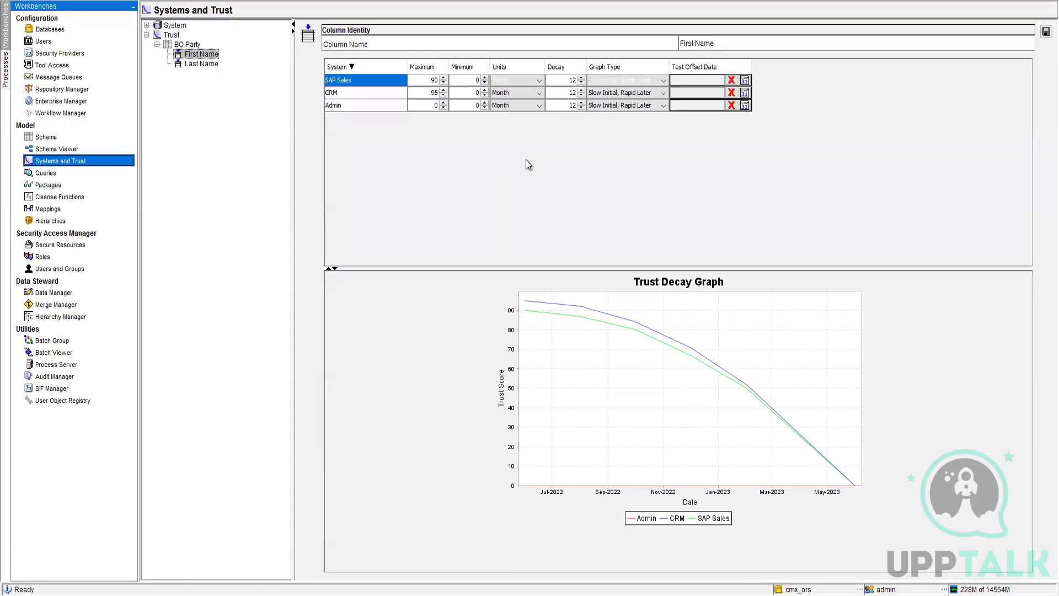
text(8)
click(480, 95)
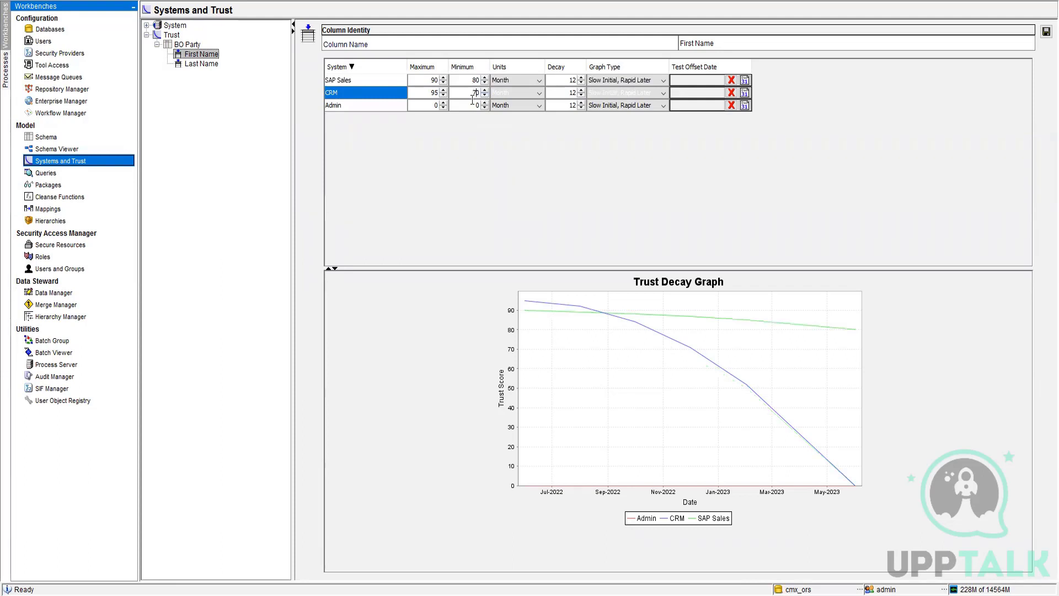
click(469, 105)
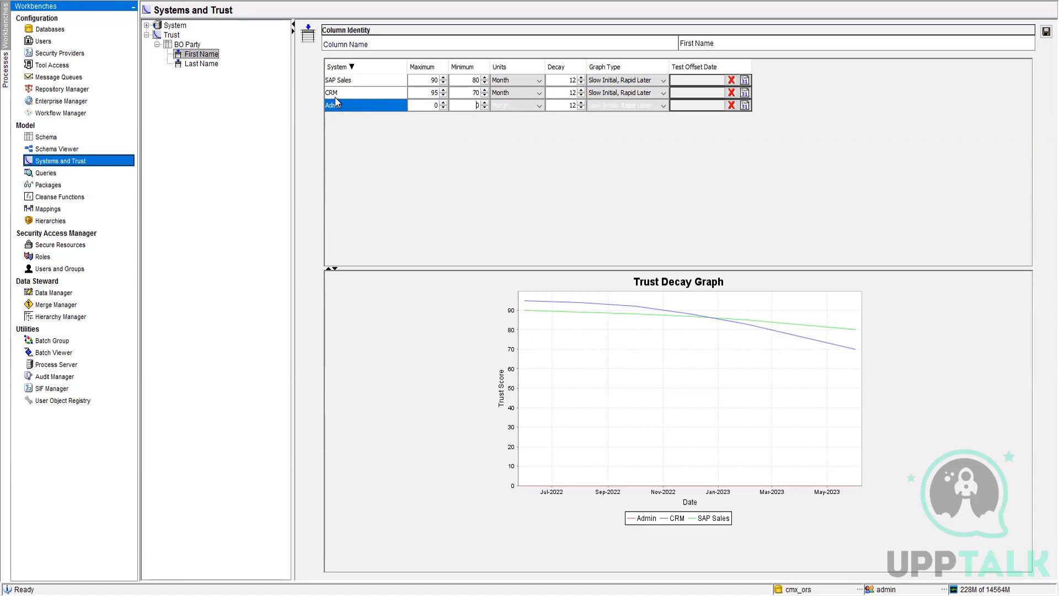
Set the Admin system's trust on the First Name column to a maximum of 95 and a minimum of 80.
click(428, 105)
text(95)
key(Delete)
key(Tab)
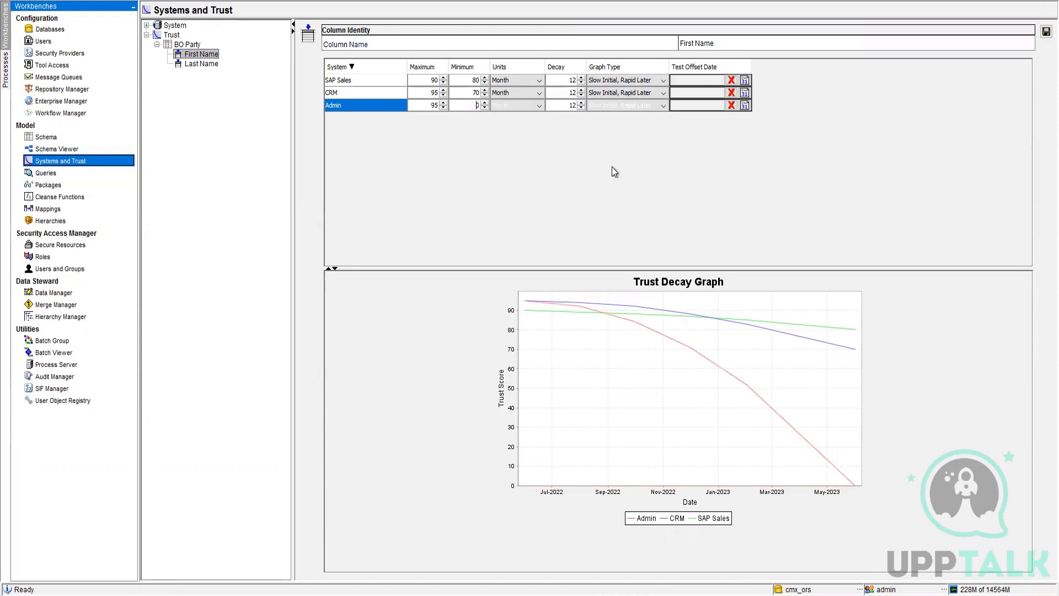
text(80)
click(424, 94)
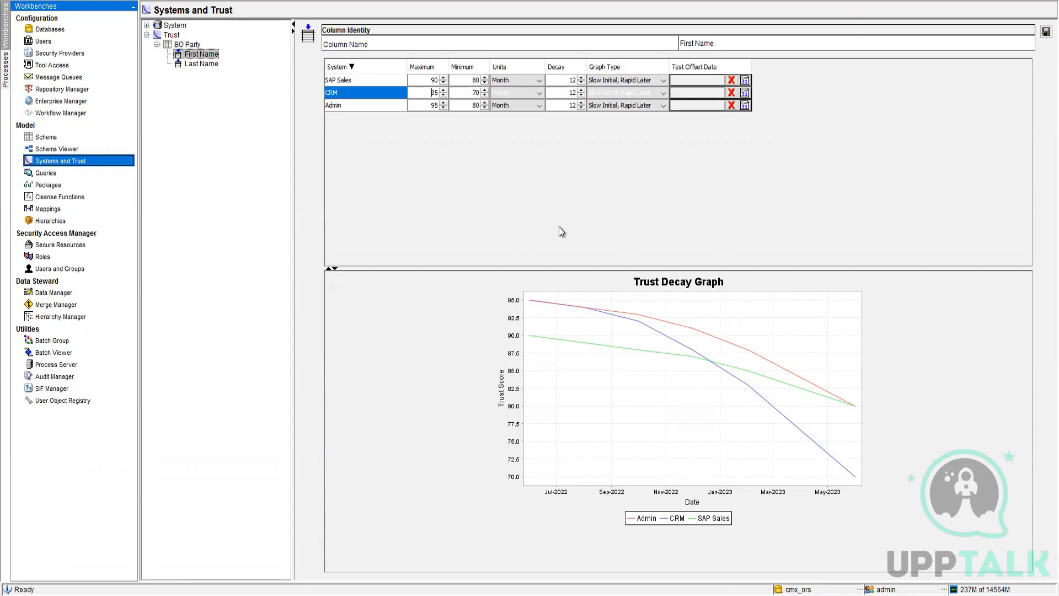
Try the Rapid Initial, Slow Later and Linear decay graph types for SAP Sales, and restore Slow Initial, Rapid Later.
click(641, 79)
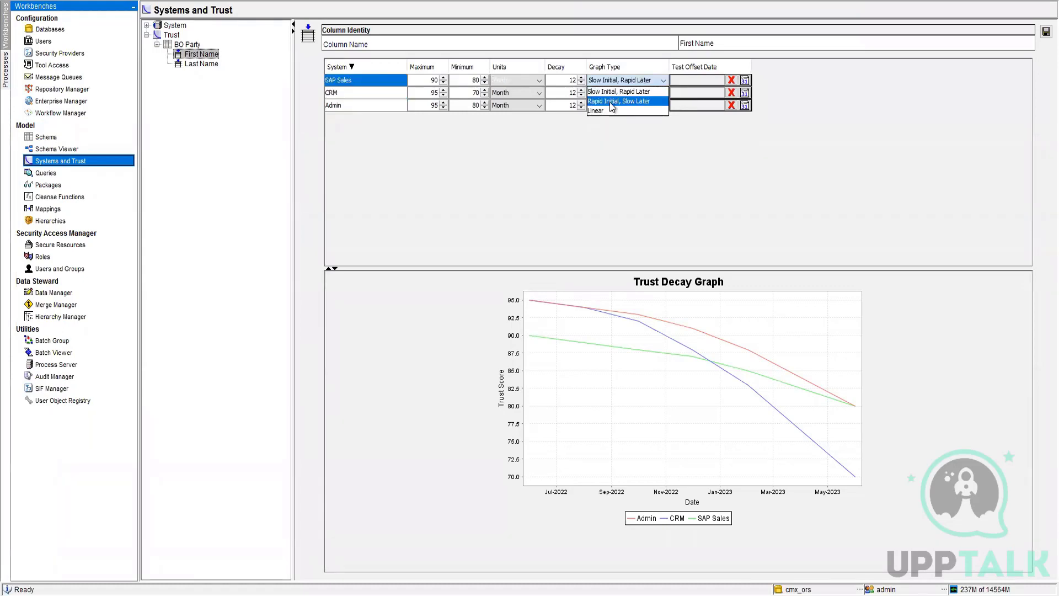
click(611, 101)
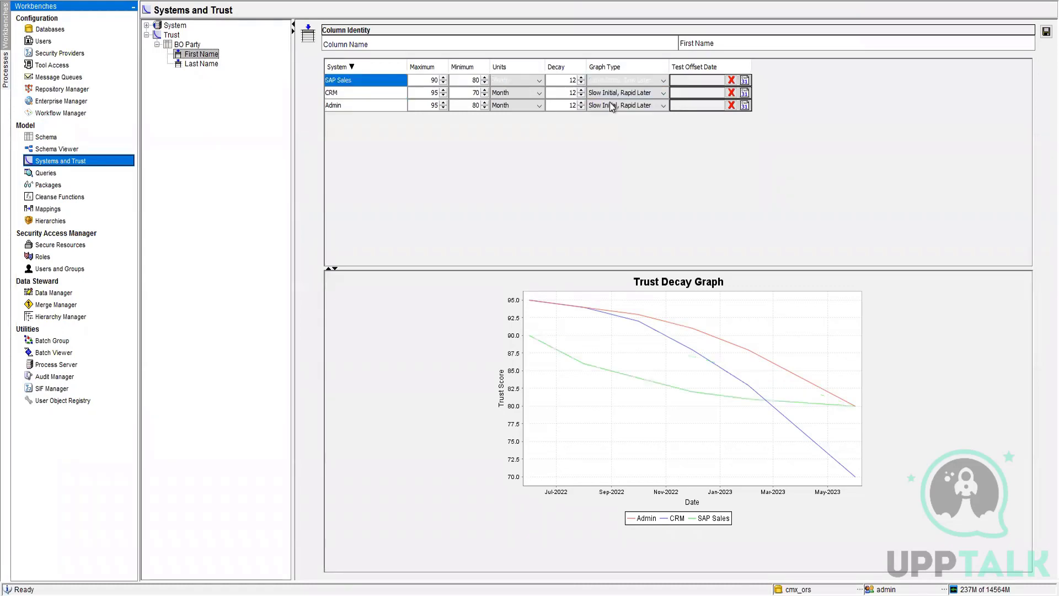
click(617, 81)
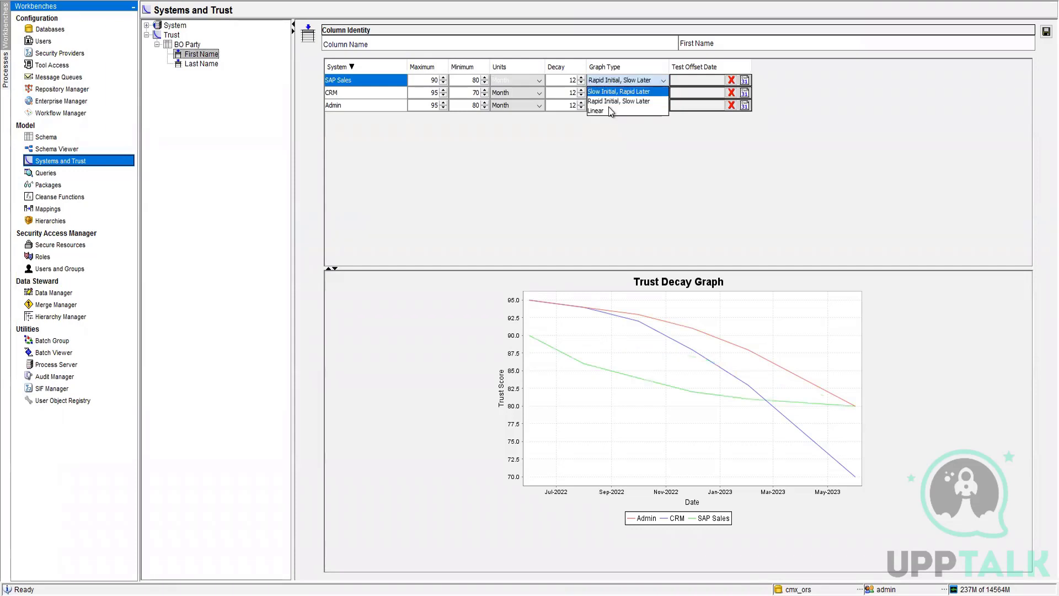
click(607, 108)
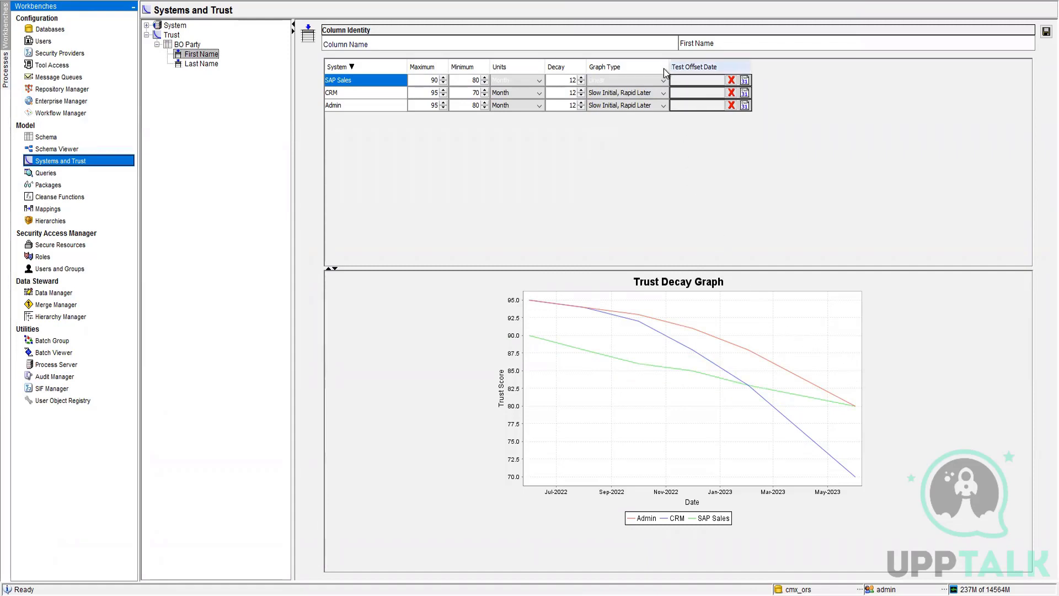
click(655, 82)
key(Return)
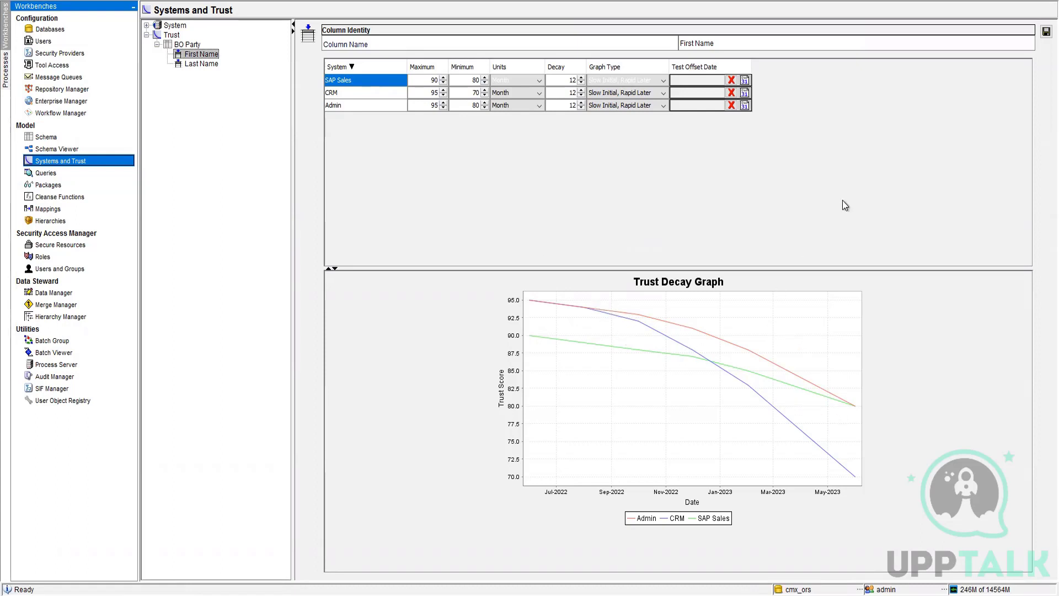
Set the SAP Sales test offset date for the First Name column to August 9, 2022.
click(745, 80)
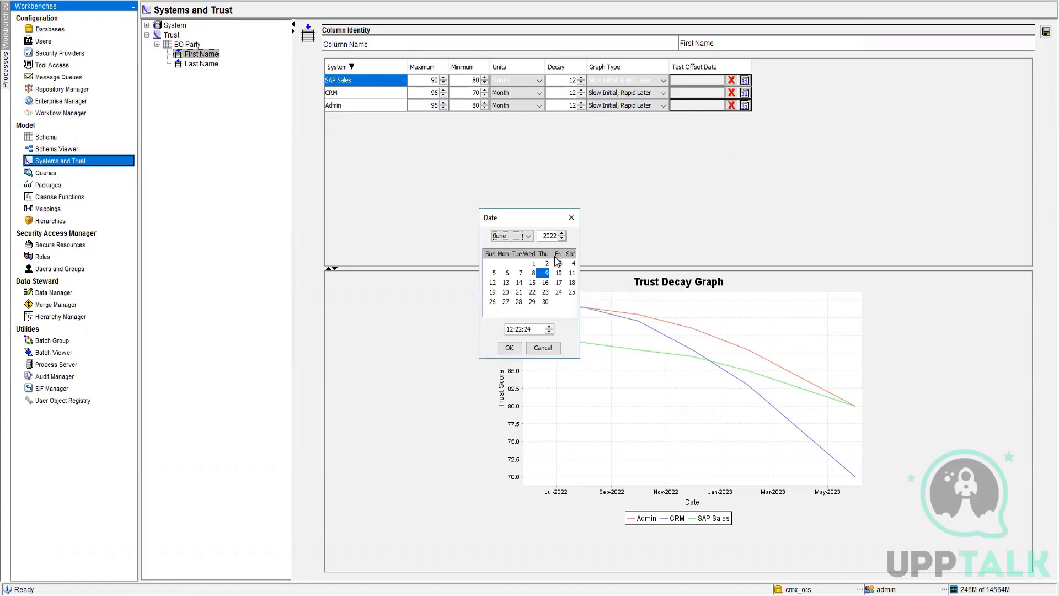
click(529, 236)
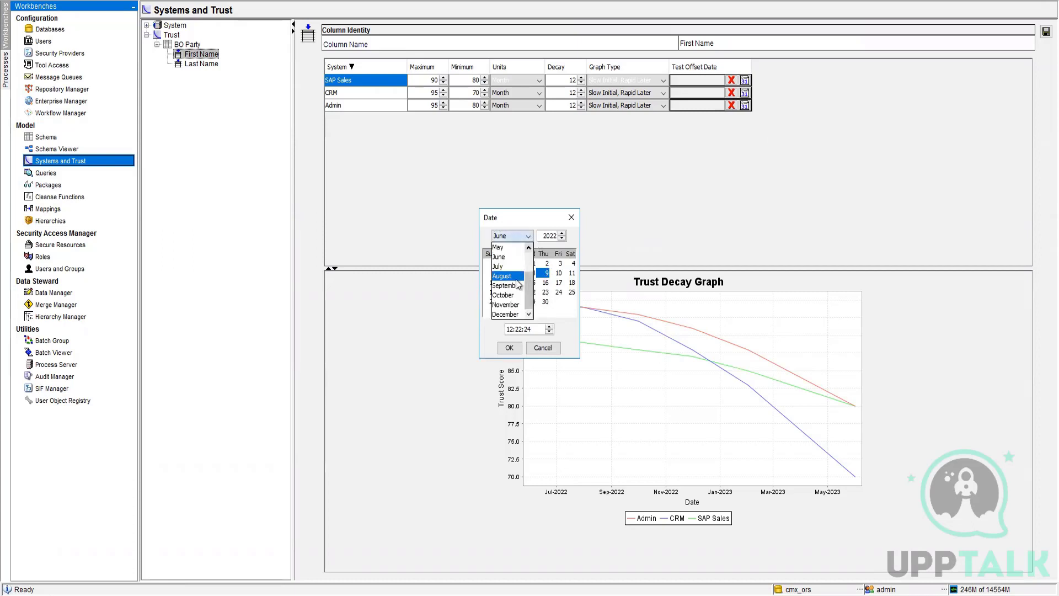
click(513, 277)
click(509, 347)
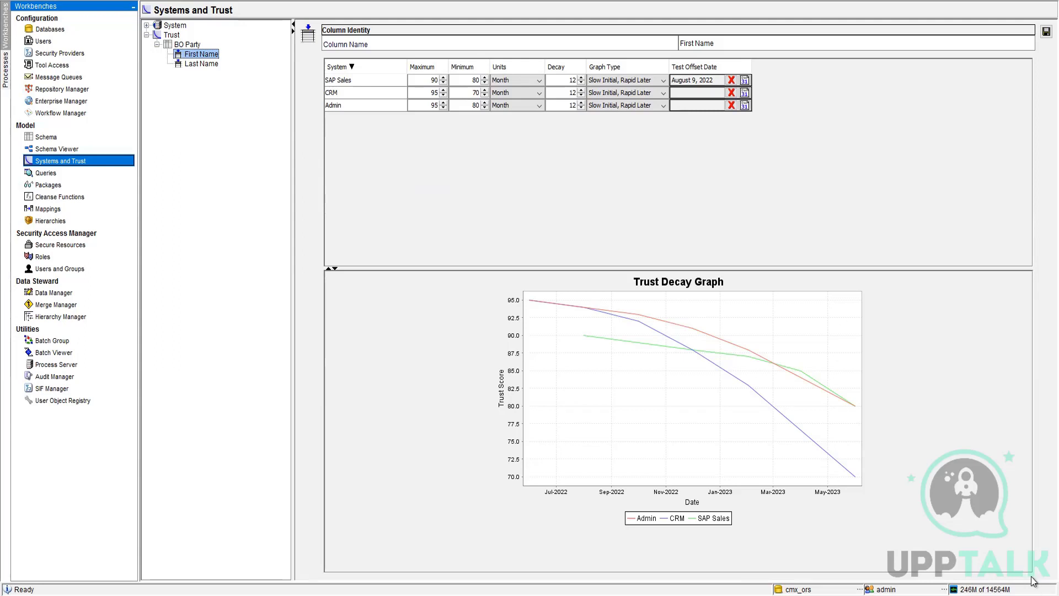
click(1037, 595)
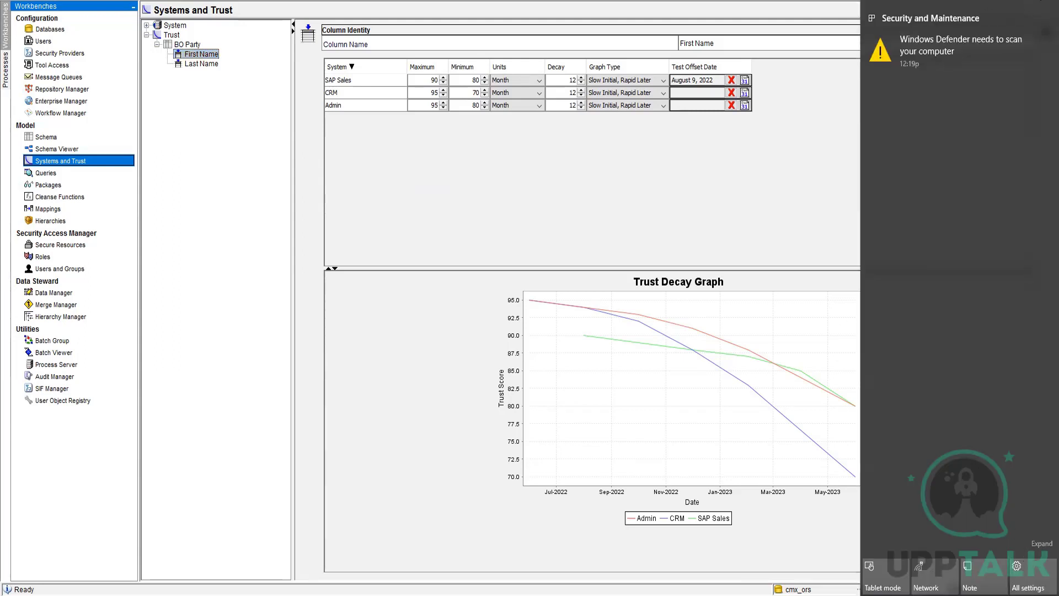
click(653, 241)
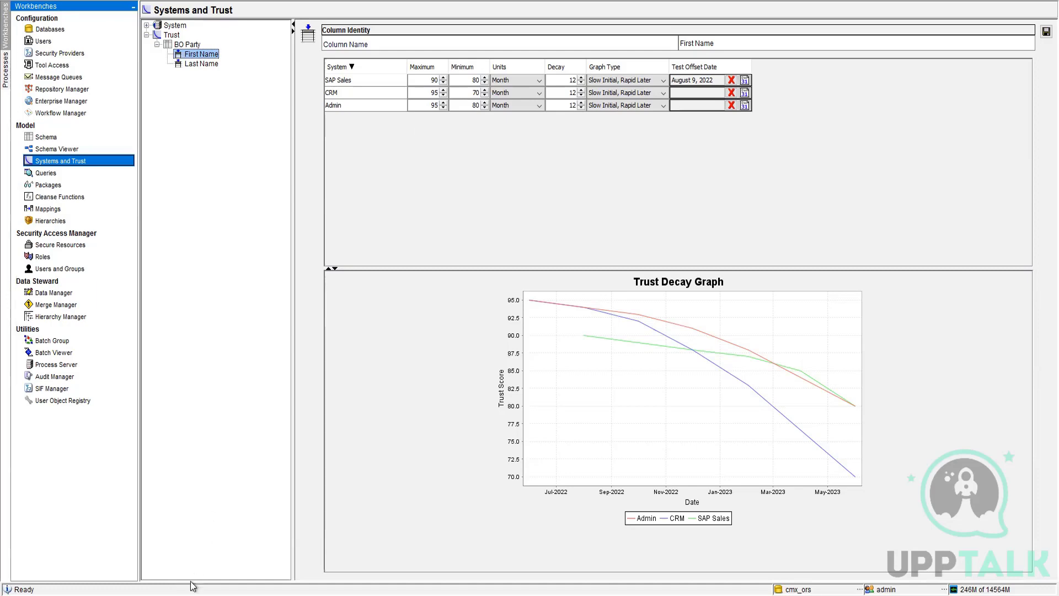
Switch to the Notepad notes and add a long run of blank lines below the Priorities note.
key(alt+Tab)
scroll(902, 456, down, 1)
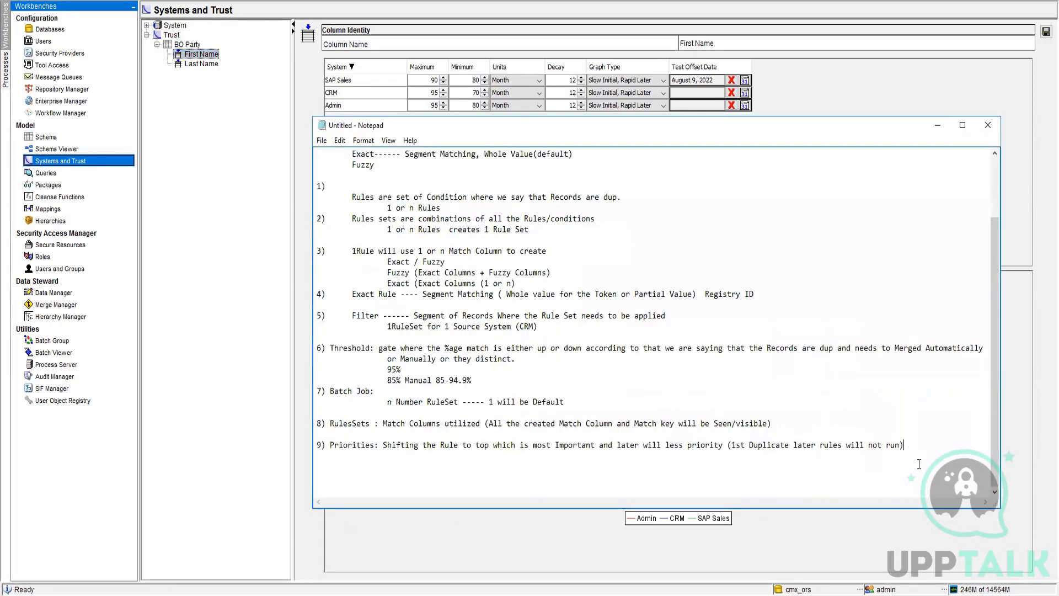
key(Return)
key(Return)
key(Return)
key(Return)
key(Return)
key(Return)
key(Return)
key(Return)
key(Return)
key(Return)
key(Return)
key(Return)
key(Return)
key(Return)
key(Return)
key(Return)
key(Return)
key(Return)
key(Return)
key(Return)
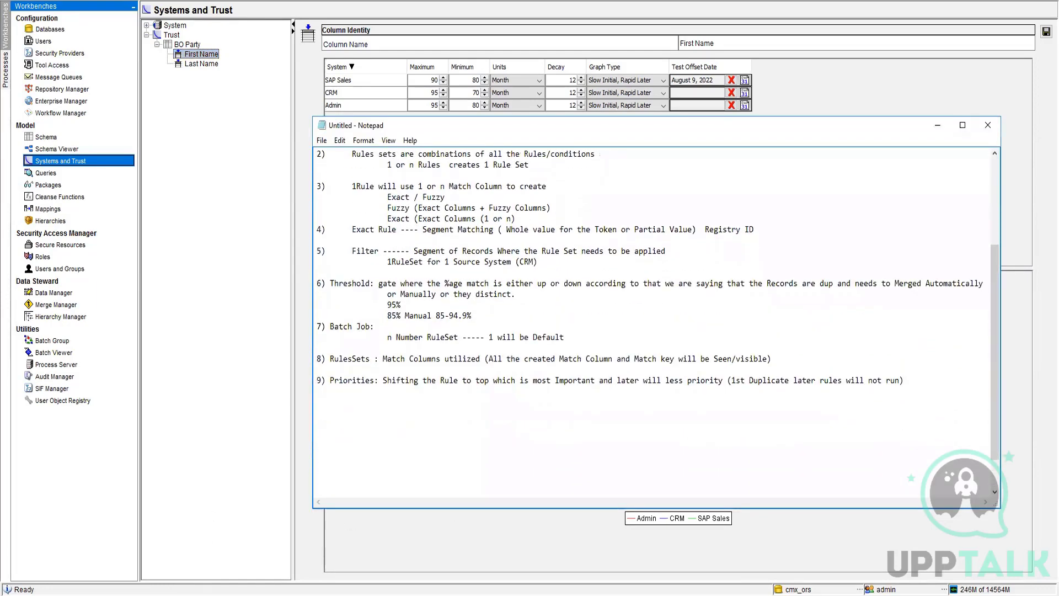
key(Return)
key(Return)
key(Return)
key(Return)
key(Return)
key(Return)
key(Return)
key(Return)
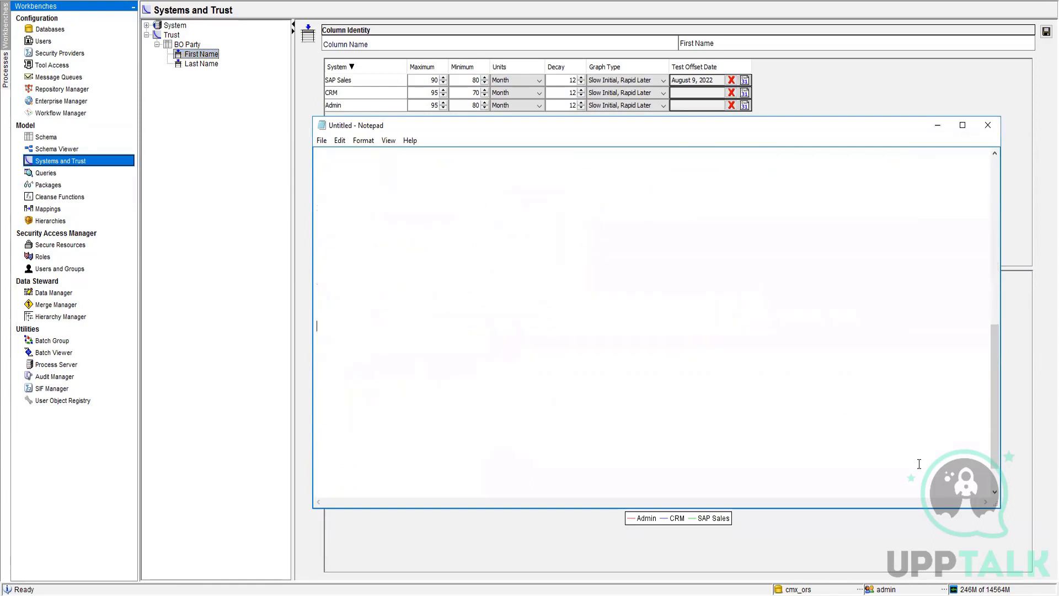
Write an indented example with SAP marked Y and CRM marked X, and 6Month below it.
key(Up)
key(Up)
key(Tab)
text(SAP)
key(Return)
key(Return)
key(BackSpace)
key(BackSpace)
key(Return)
text(CRM)
key(Up)
key(Down)
text(X)
key(Up)
text(Y)
click(328, 342)
text(90)
key(BackSpace)
key(BackSpace)
text(6Month)
Add the line "BO Y" above the SAP and CRM example and an indented "SAP" line below 6Month.
drag(386, 305, 457, 317)
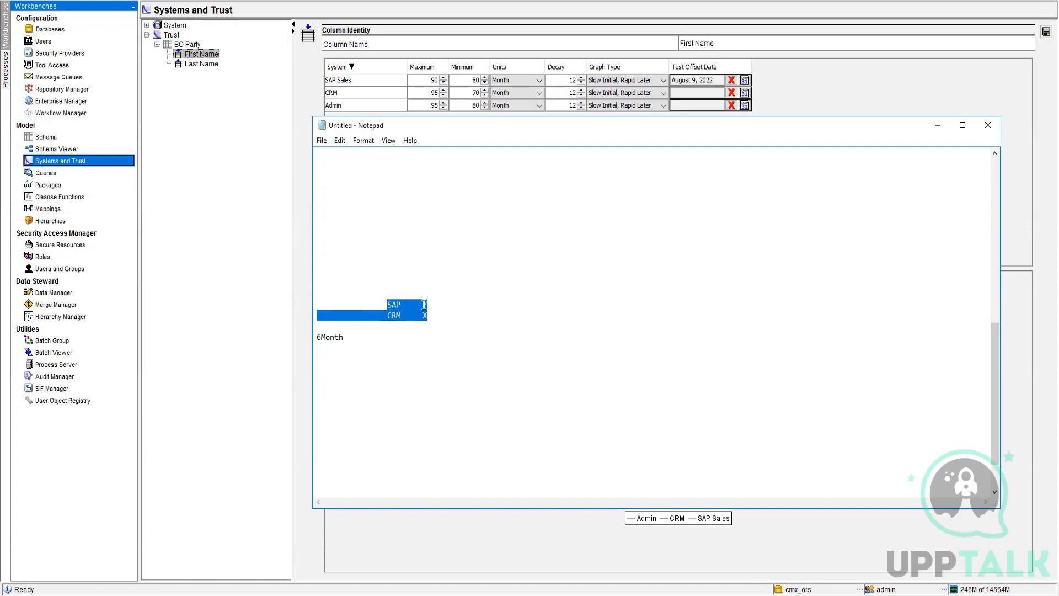
click(407, 281)
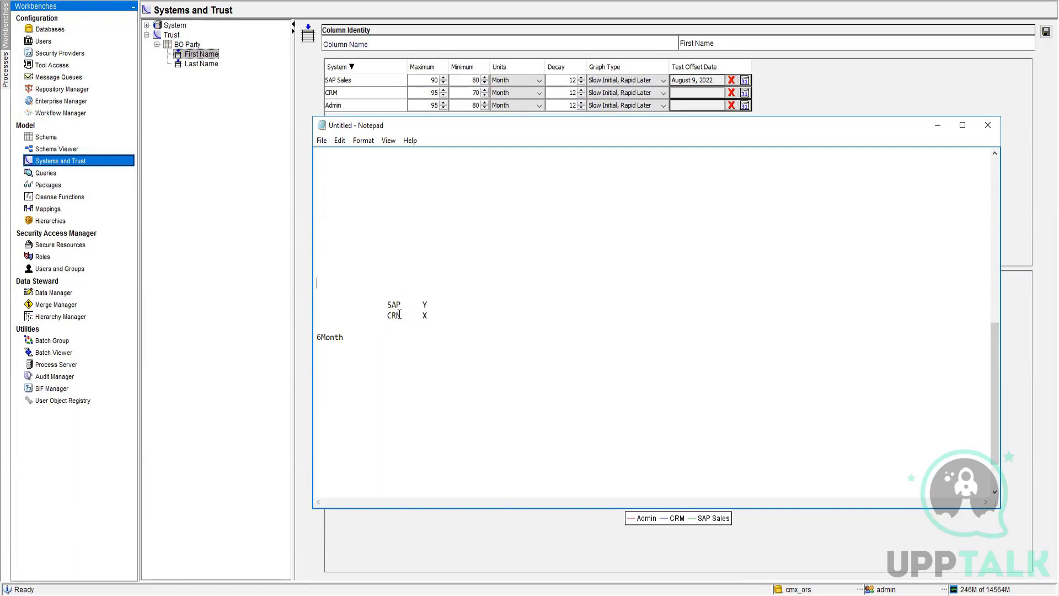
text(BO X)
click(362, 371)
key(Return)
text(SAP)
drag(387, 304, 427, 314)
drag(336, 283, 326, 283)
key(BackSpace)
text(Y)
click(426, 352)
Delete the whole SAP and CRM example and the surplus blank lines below the Priorities note.
drag(328, 391, 311, 272)
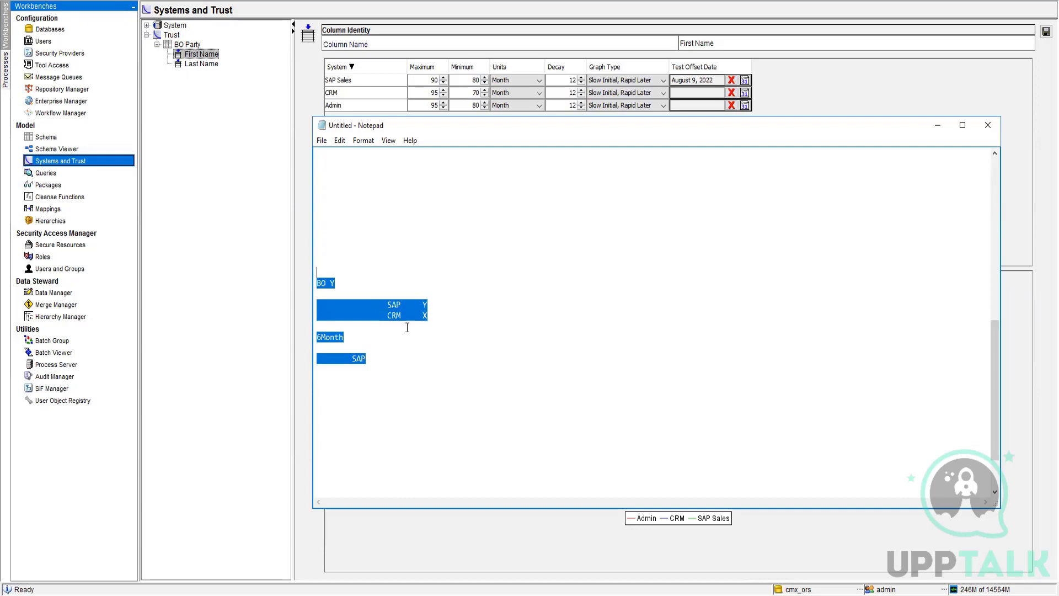
key(BackSpace)
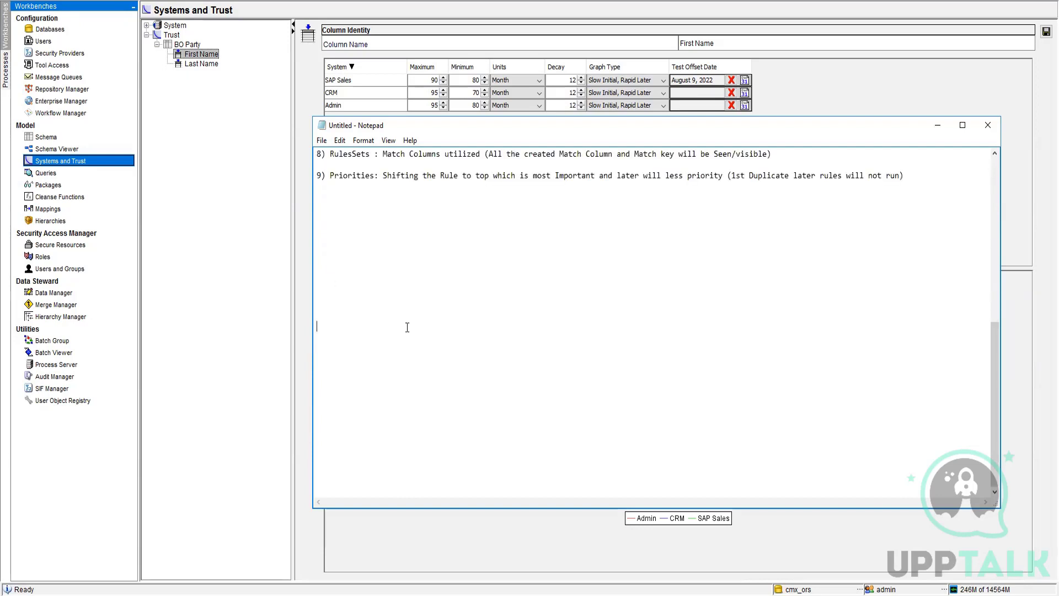
scroll(407, 327, up, 2)
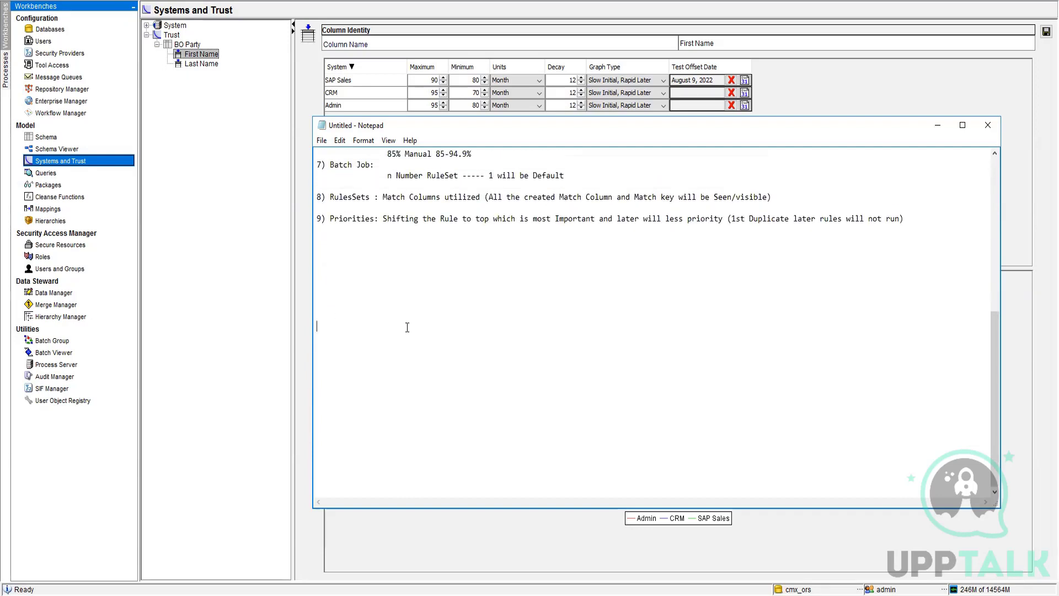
scroll(407, 327, up, 3)
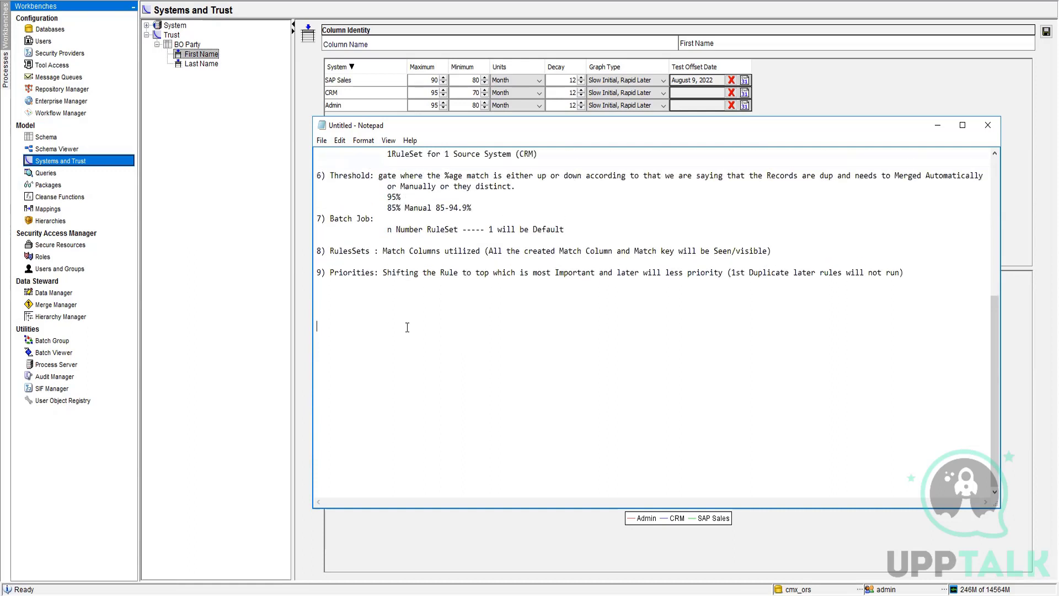
scroll(407, 327, up, 2)
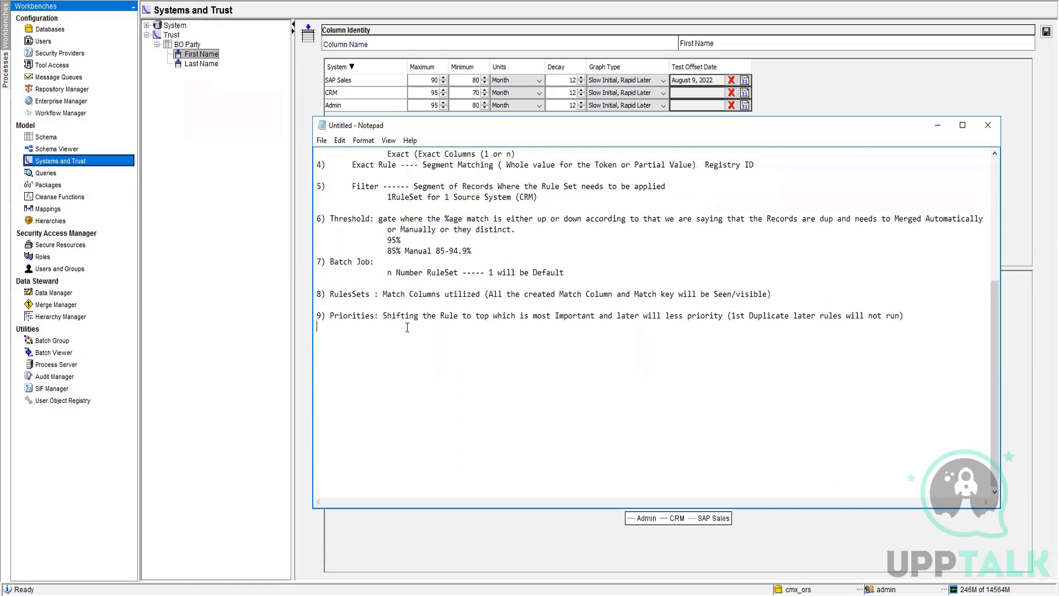
scroll(407, 327, up, 3)
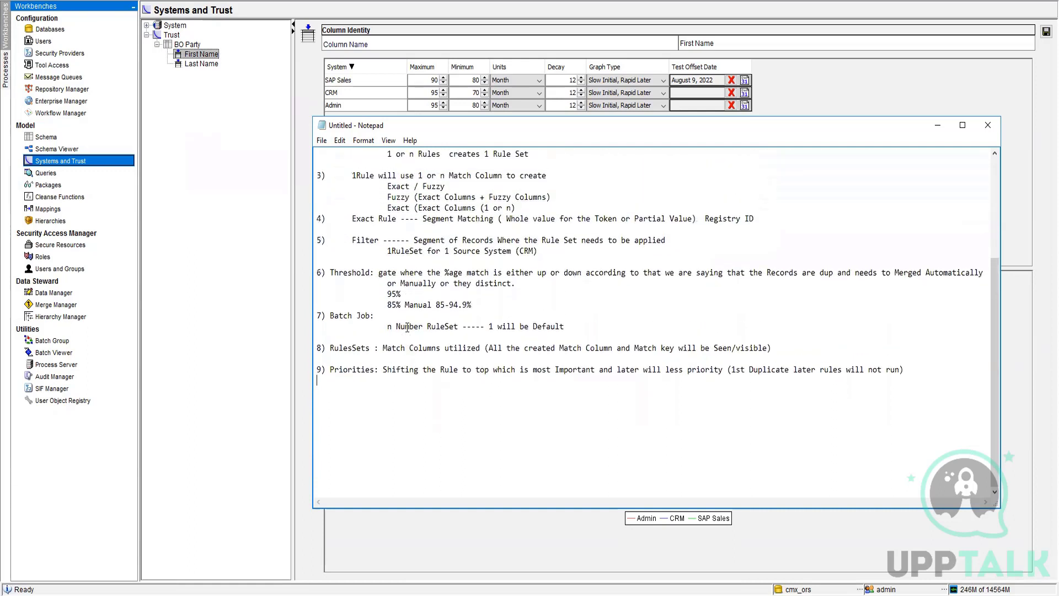
scroll(408, 327, up, 1)
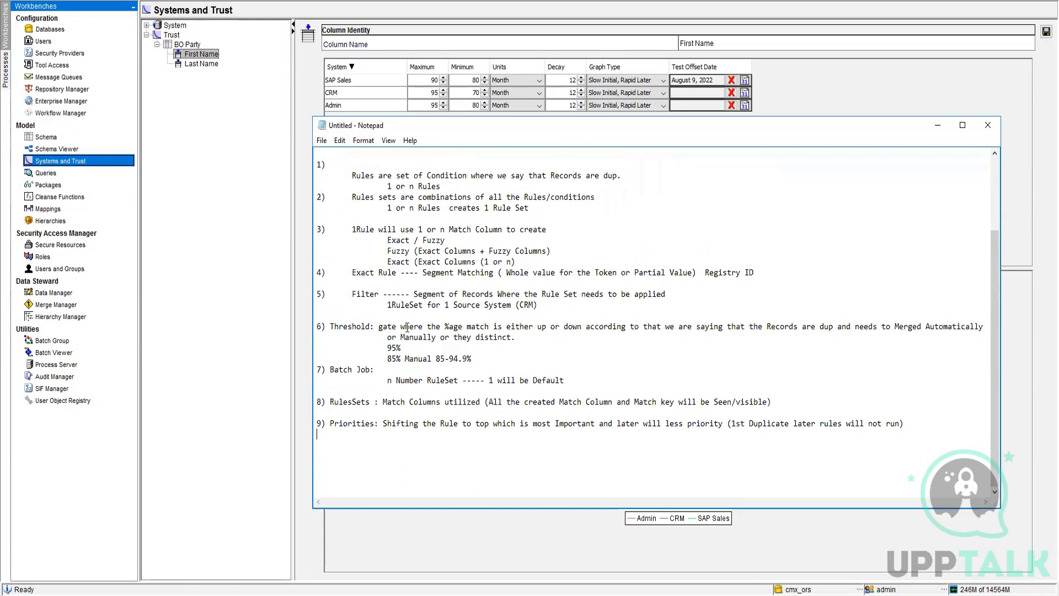
click(393, 164)
key(Delete)
Write "20 Source" below the Priorities note with an indented "2Source" line under it, and highlight "20 Source".
click(354, 457)
text(20 Source)
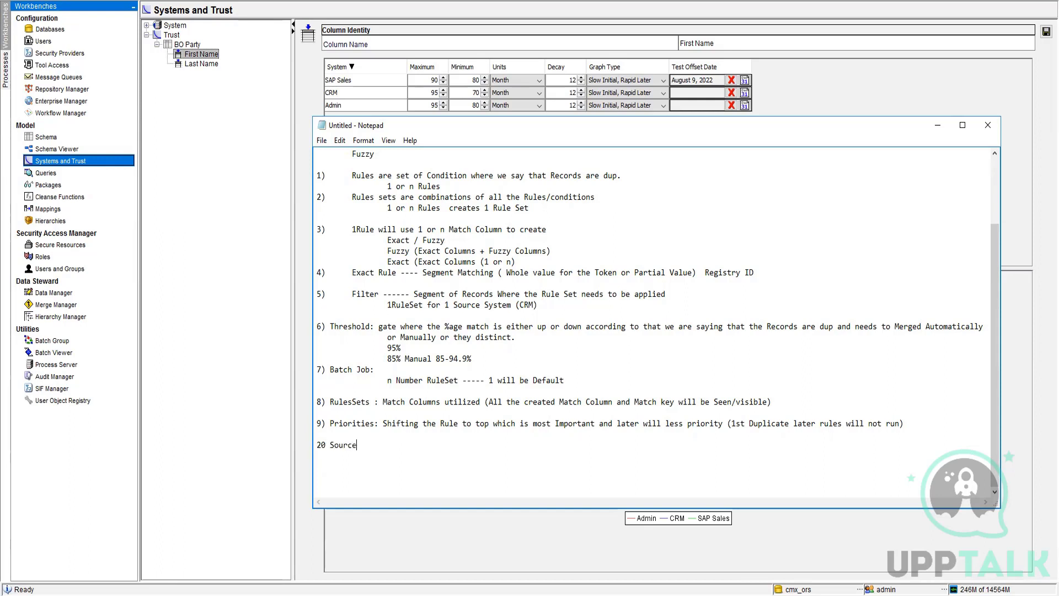
key(Return)
text(2Source)
mouse_move(330, 444)
mouse_down()
mouse_move(369, 447)
mouse_move(318, 447)
mouse_up()
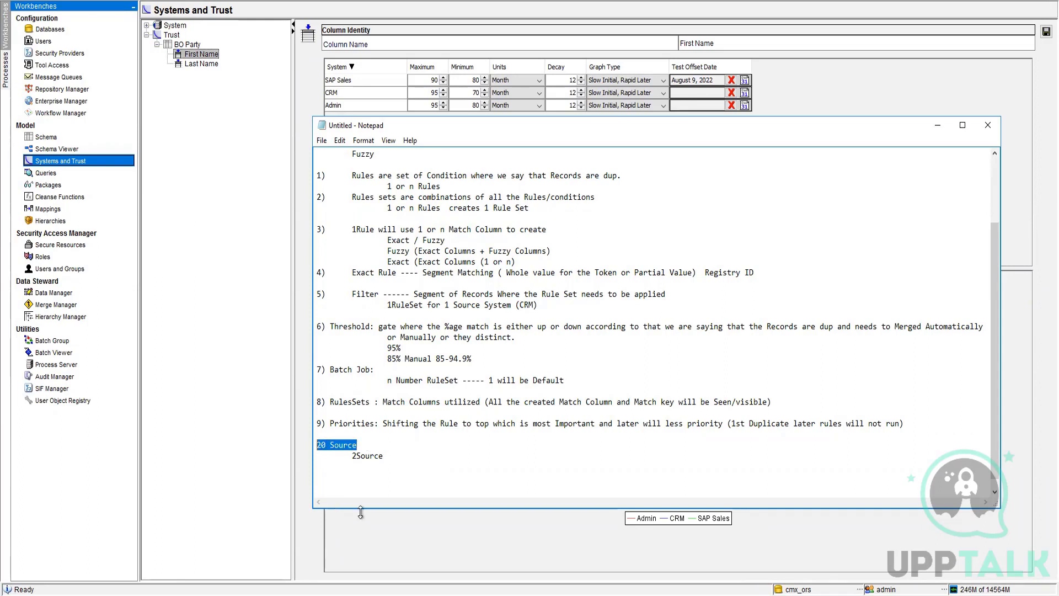